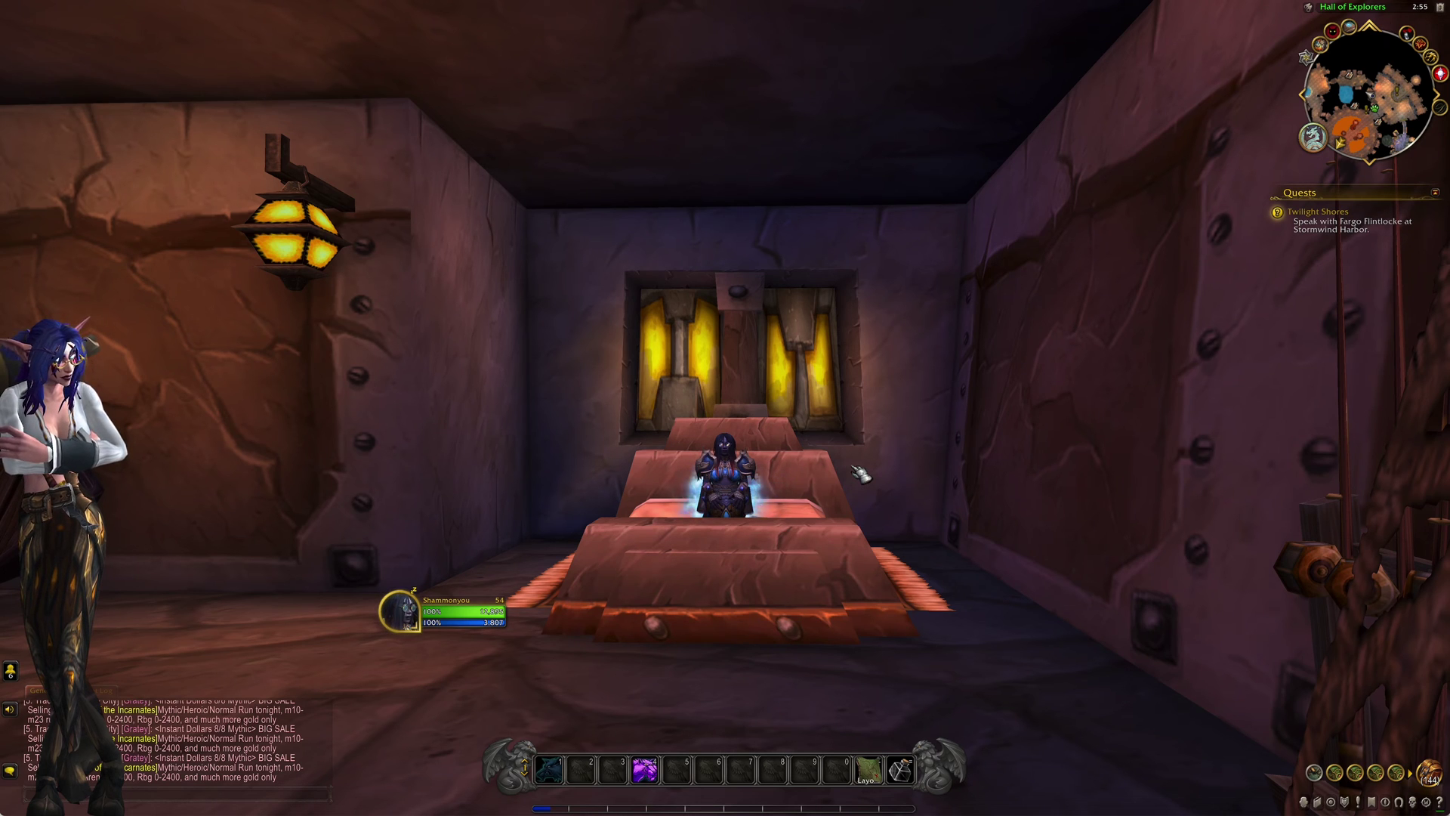
# - Enable Action Bars 2 through 8 in the game's action bar options and close the options
pyautogui.click(1440, 802)
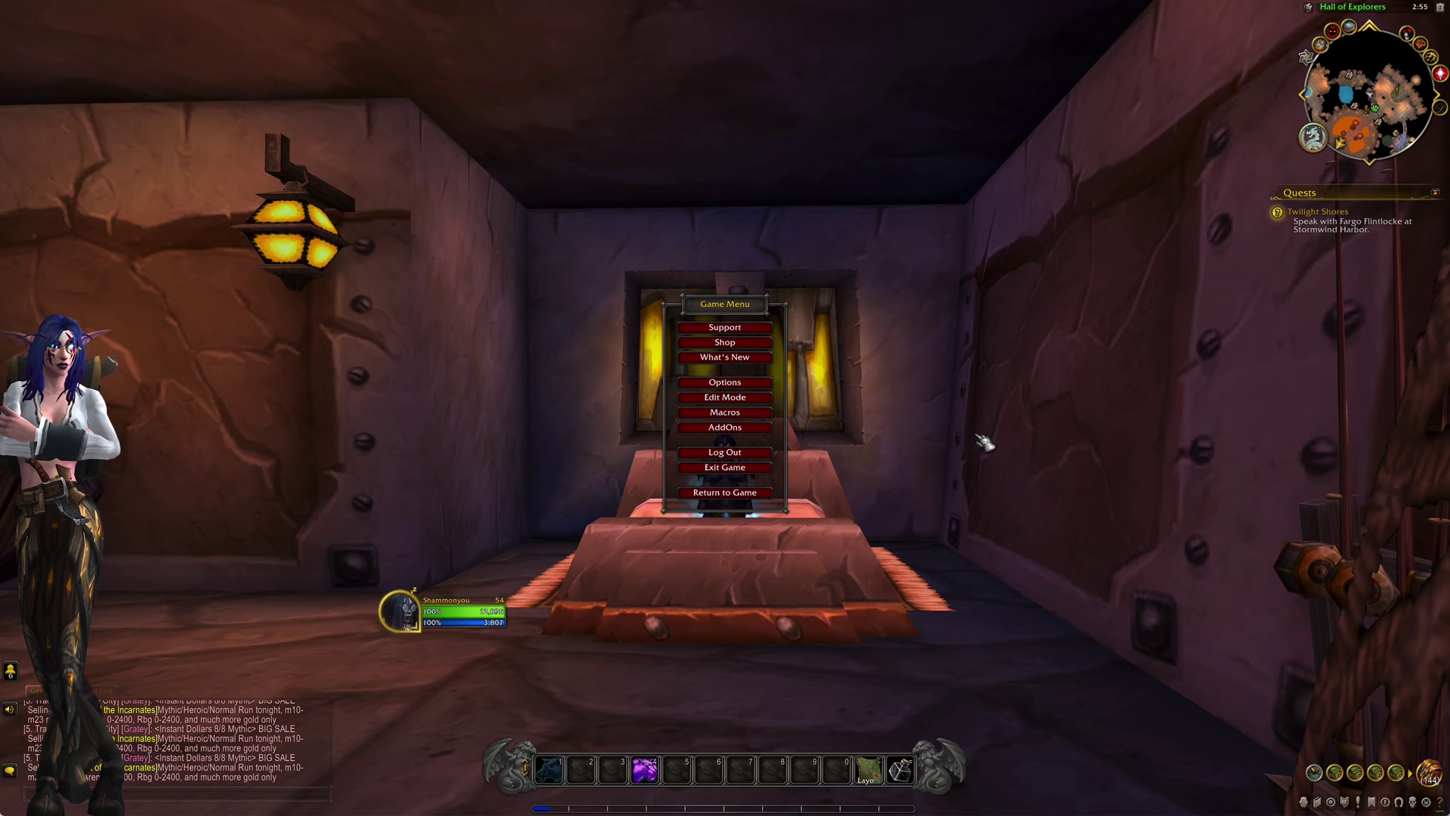
pyautogui.press('Escape')
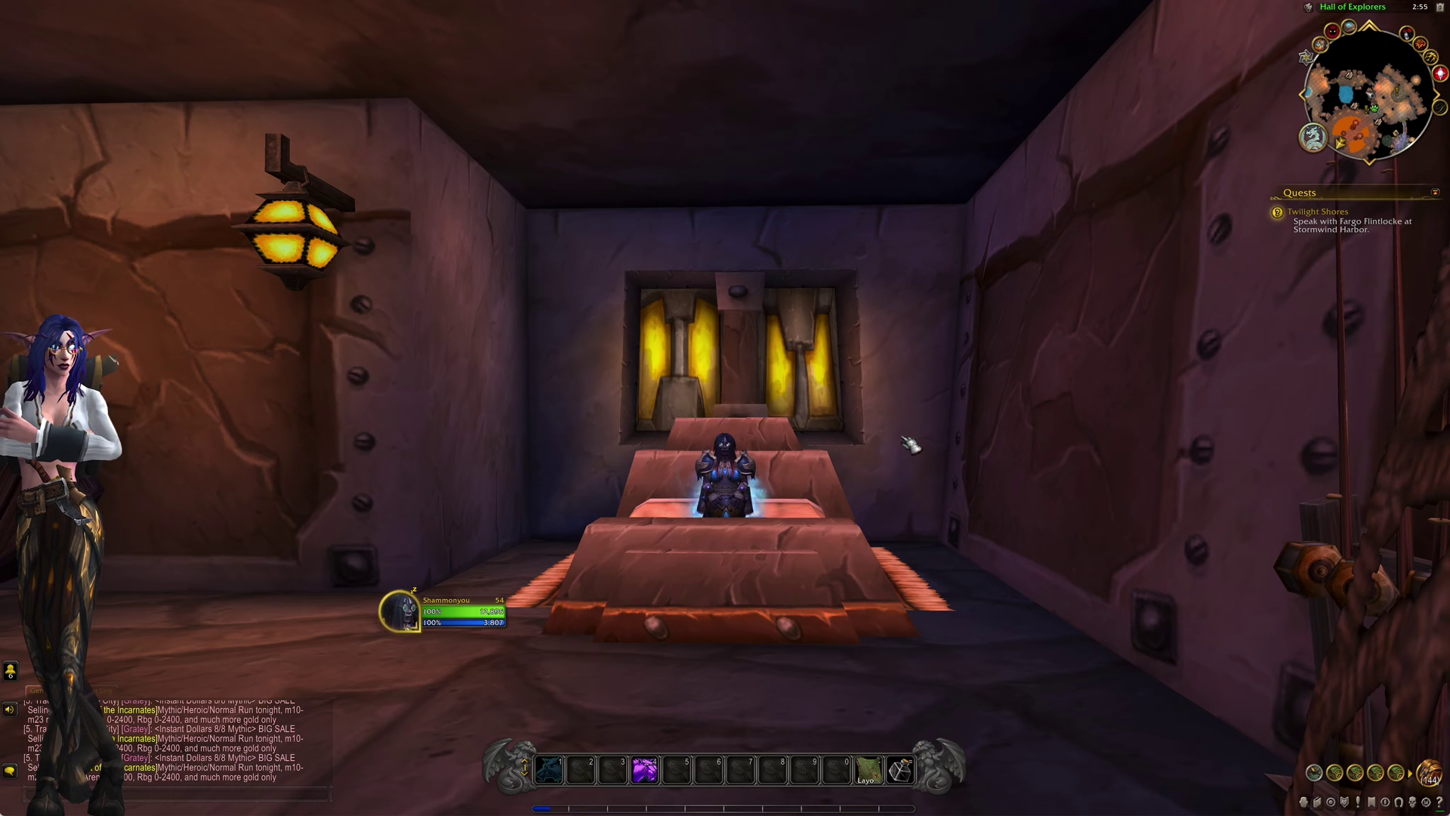
pyautogui.press('Escape')
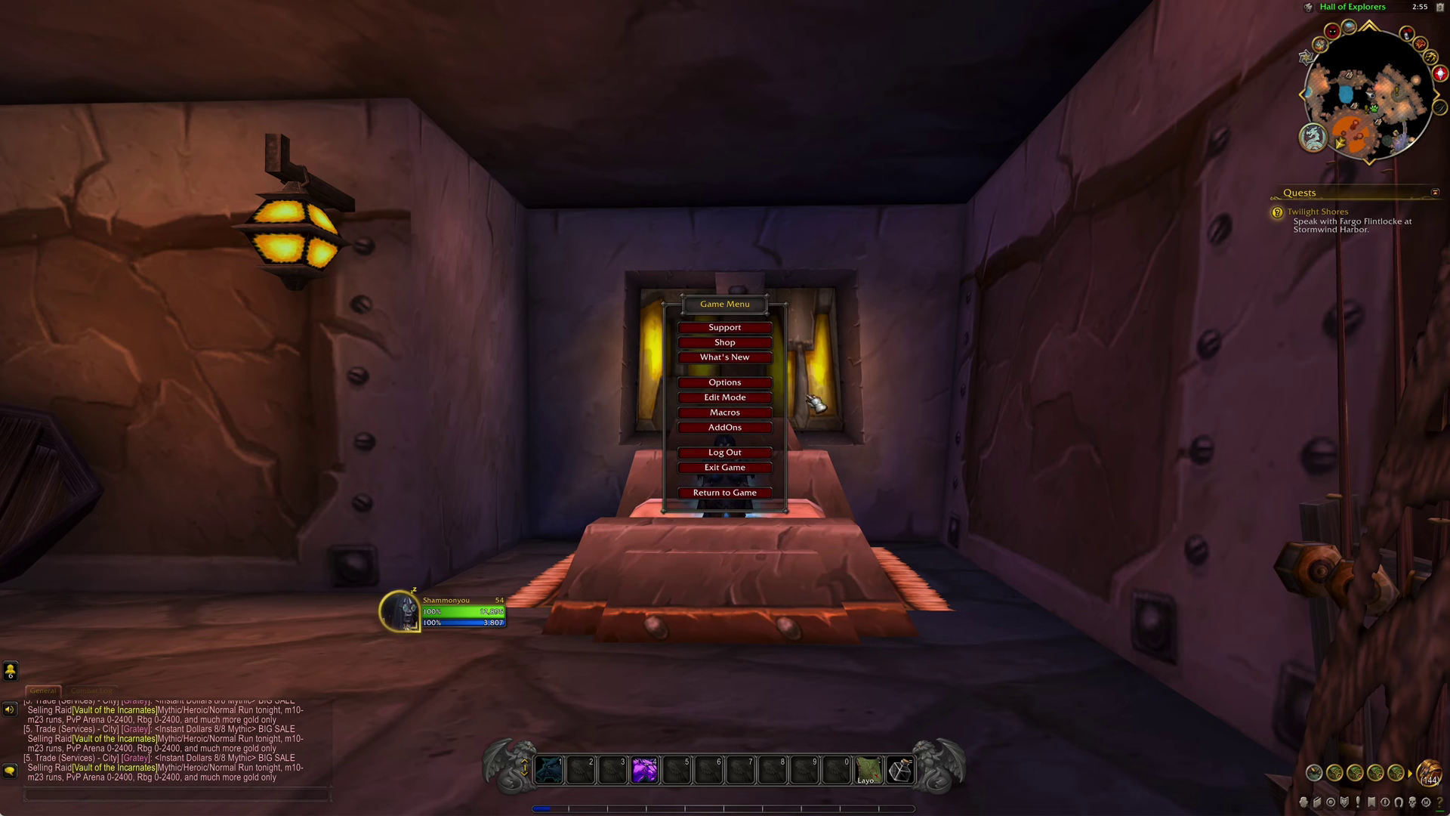
pyautogui.click(754, 385)
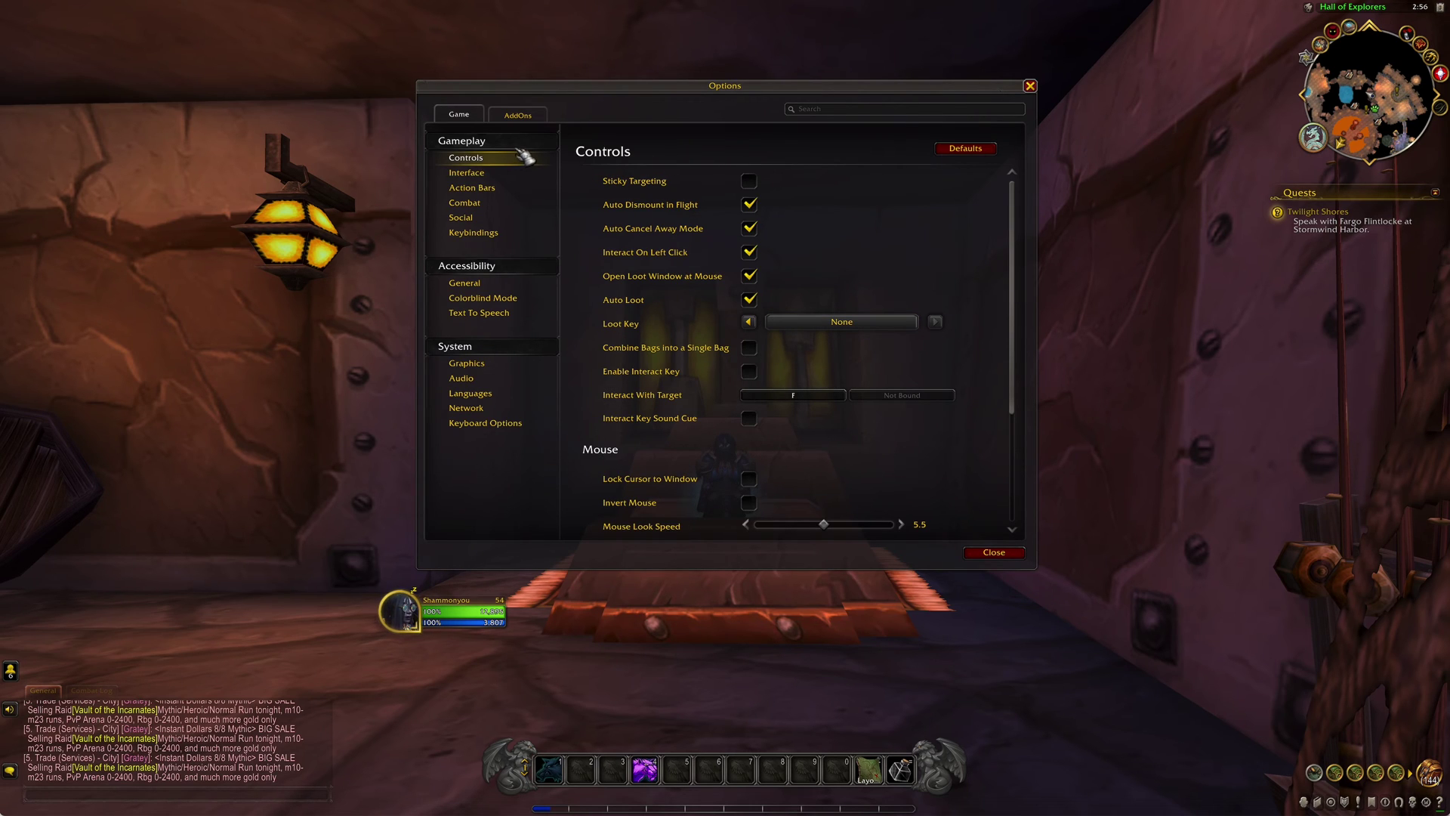
pyautogui.click(486, 194)
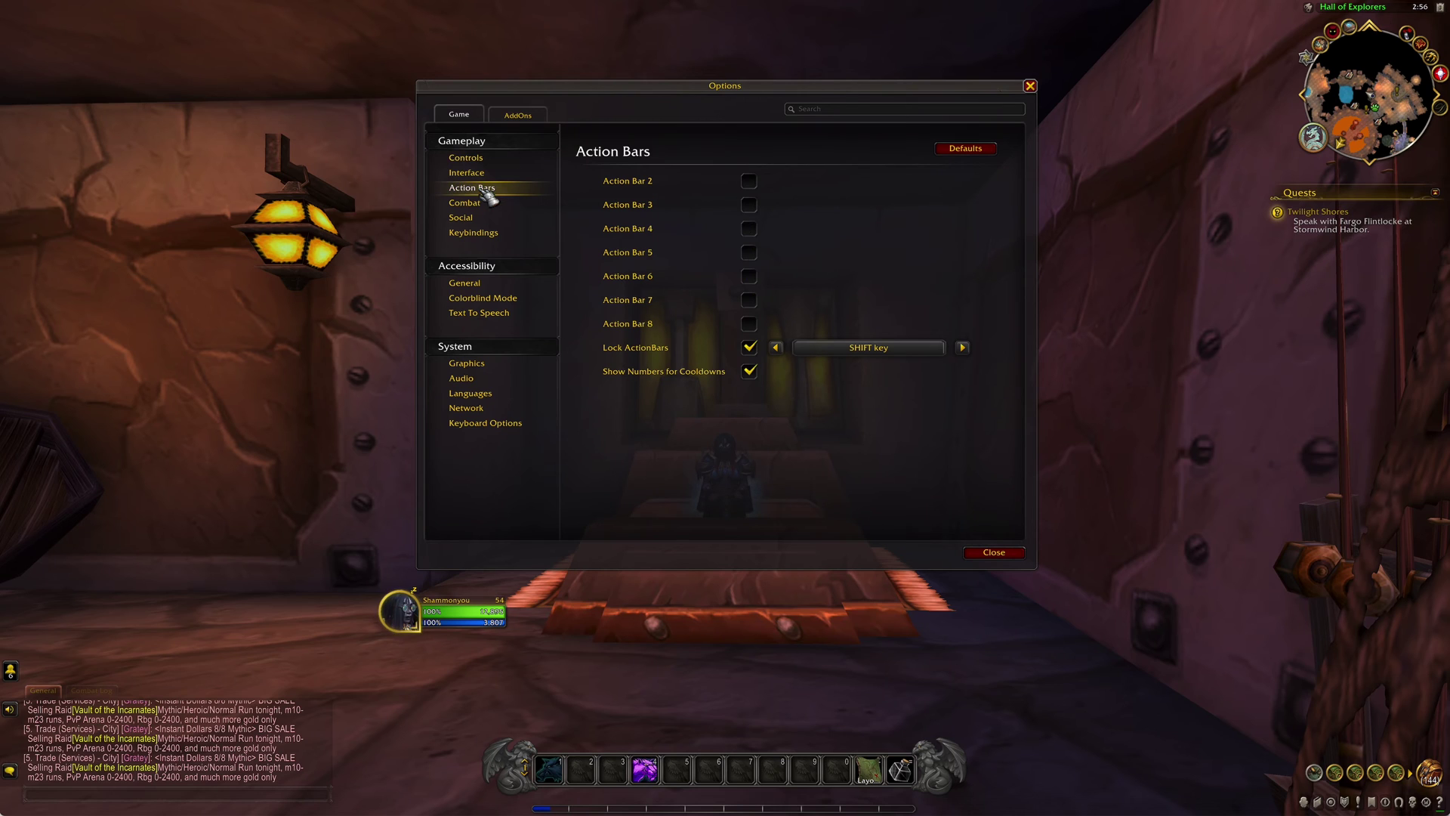
pyautogui.click(751, 185)
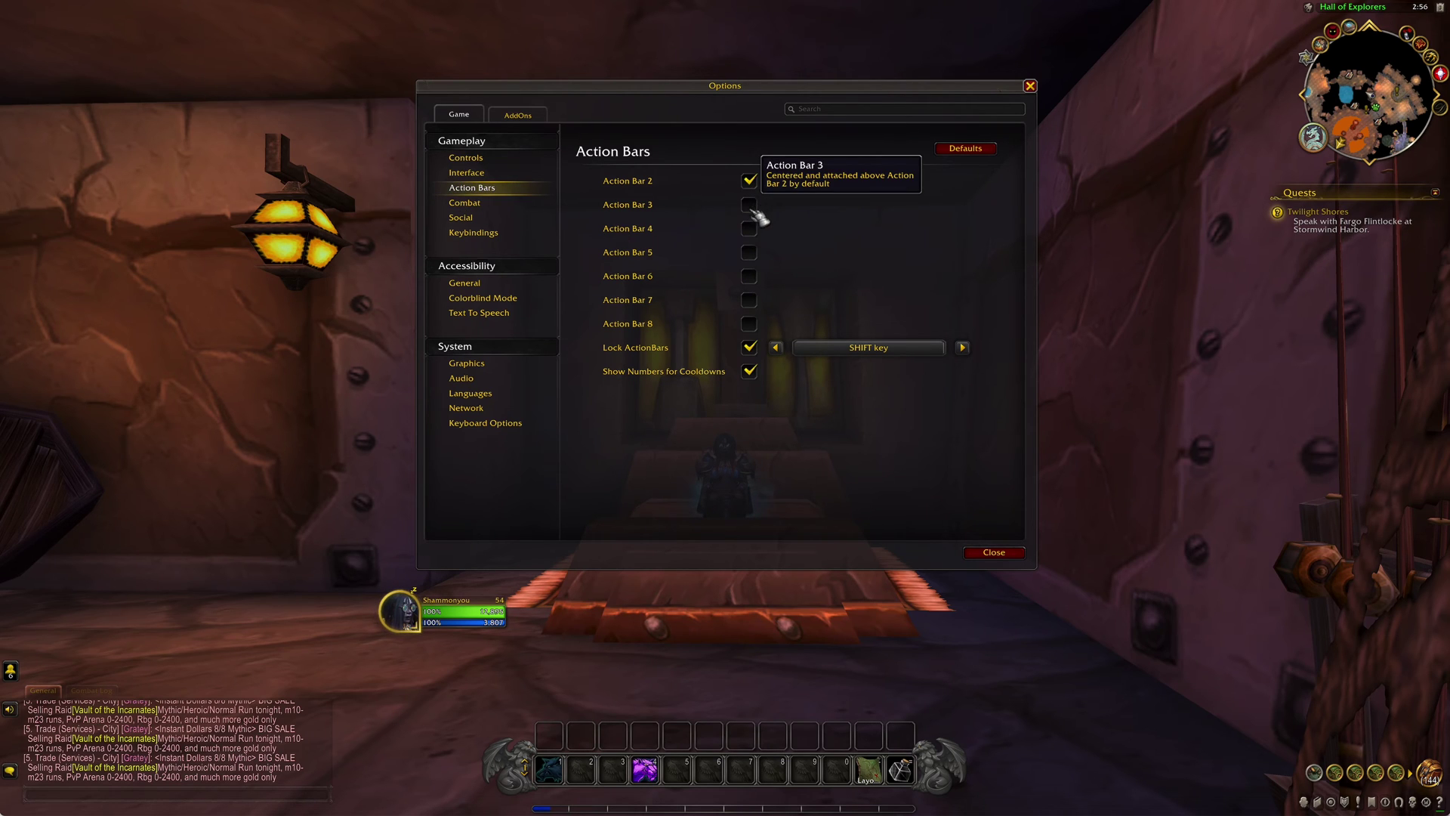
pyautogui.click(752, 206)
pyautogui.click(751, 229)
pyautogui.click(751, 253)
pyautogui.click(752, 277)
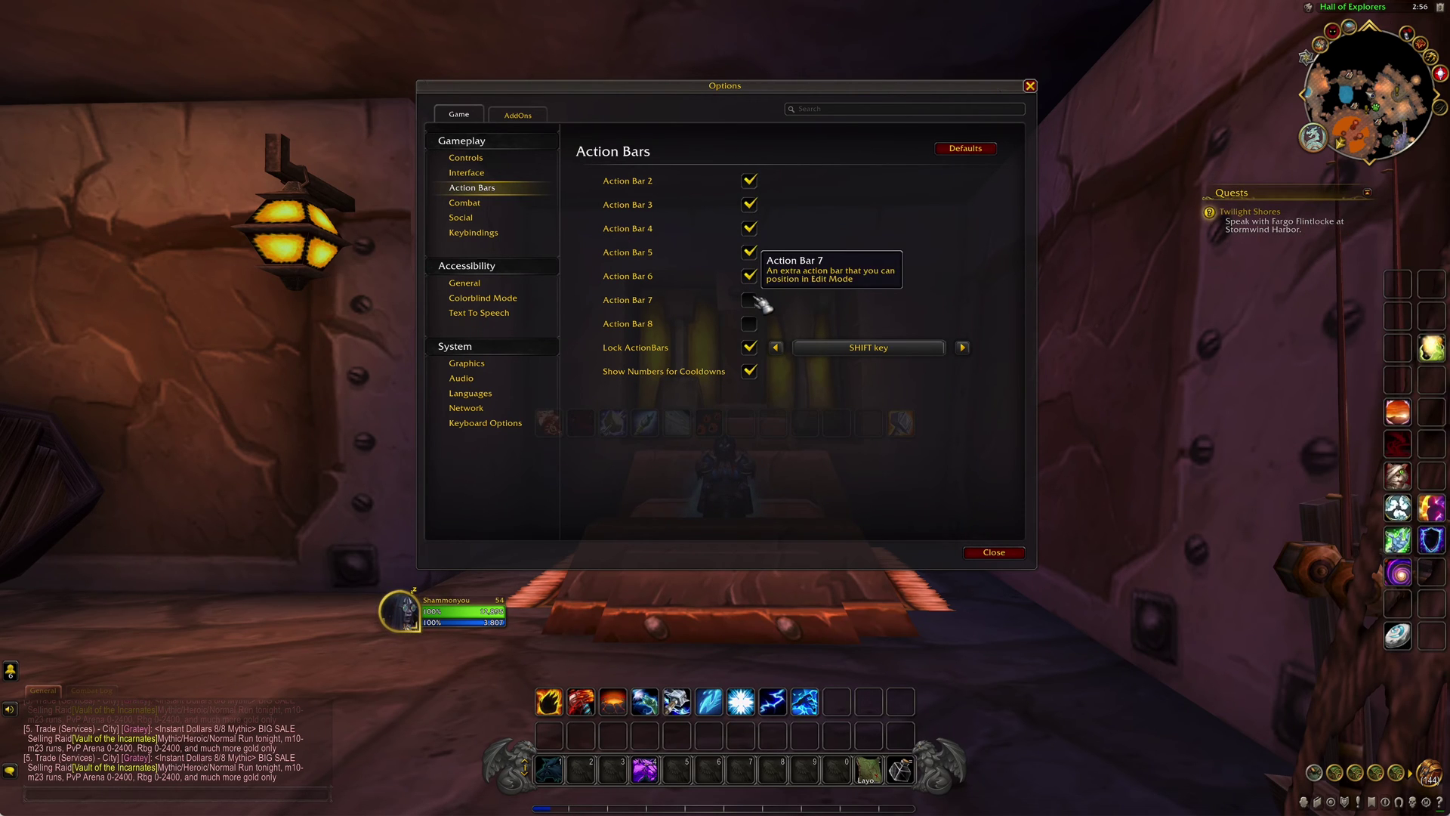
pyautogui.click(752, 300)
pyautogui.click(752, 324)
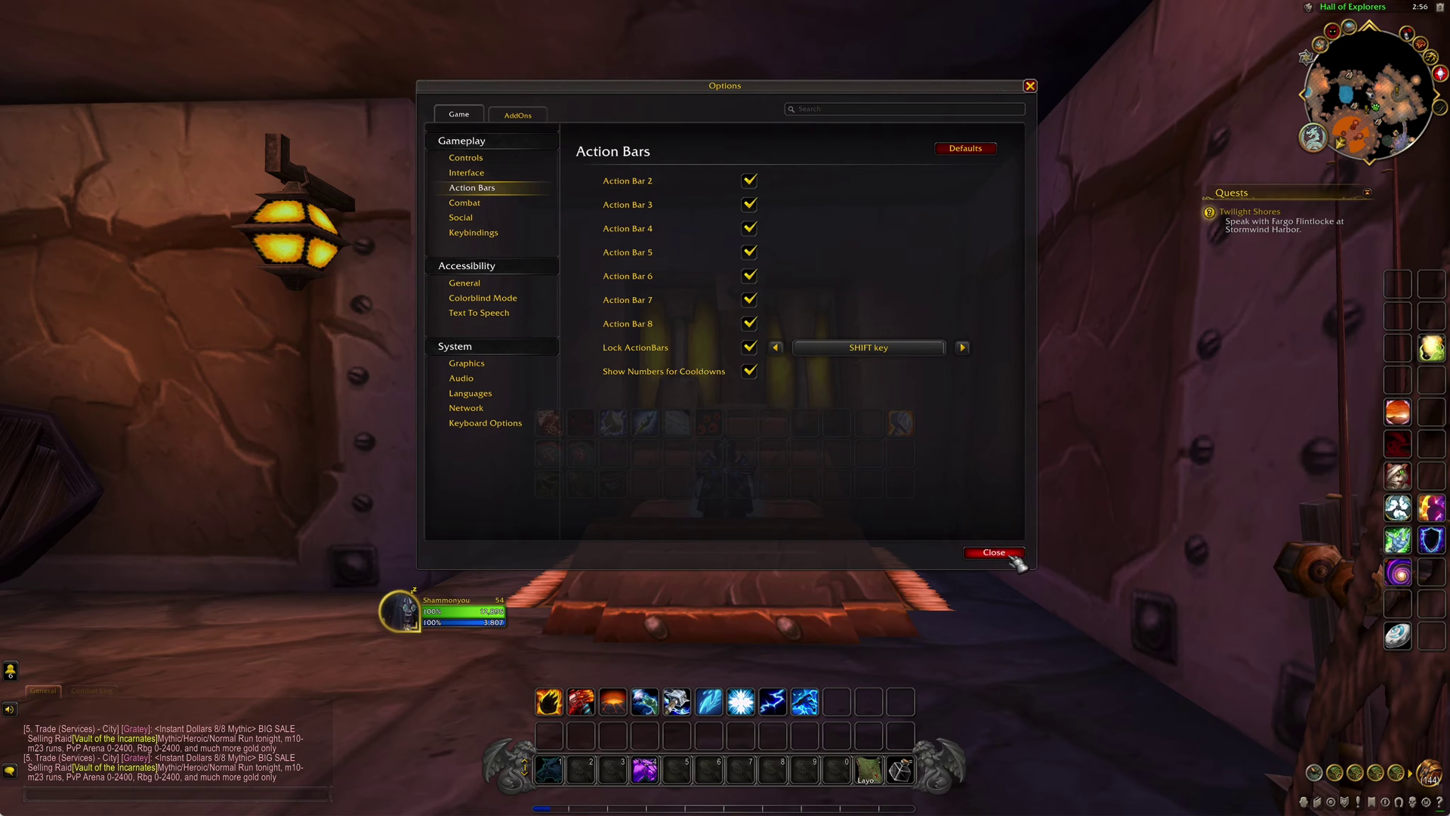
pyautogui.click(1009, 552)
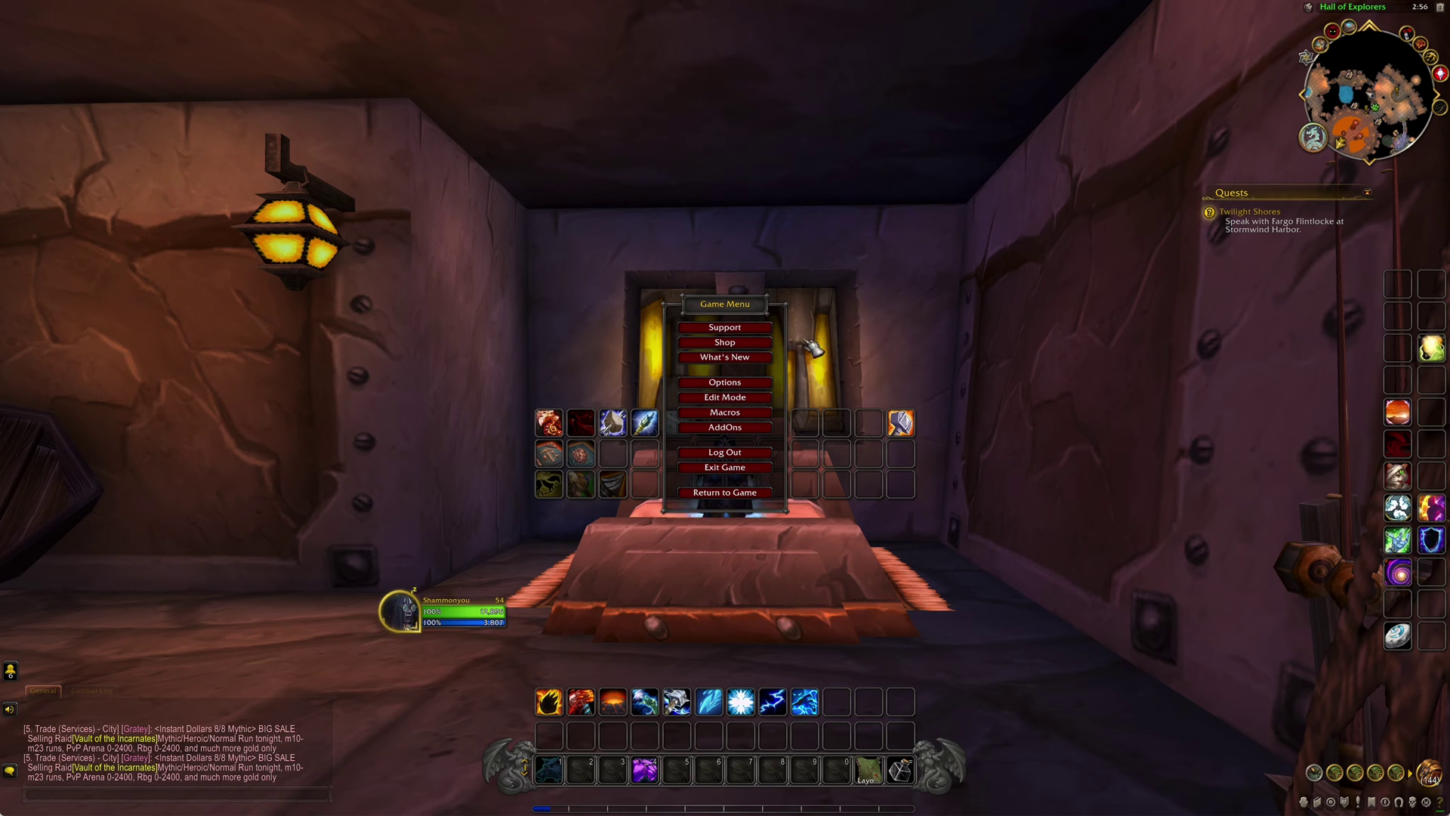
# - Enter HUD Edit Mode and inspect the settings of several action bars, the Stance Bar and the Objective Tracker
pyautogui.click(754, 398)
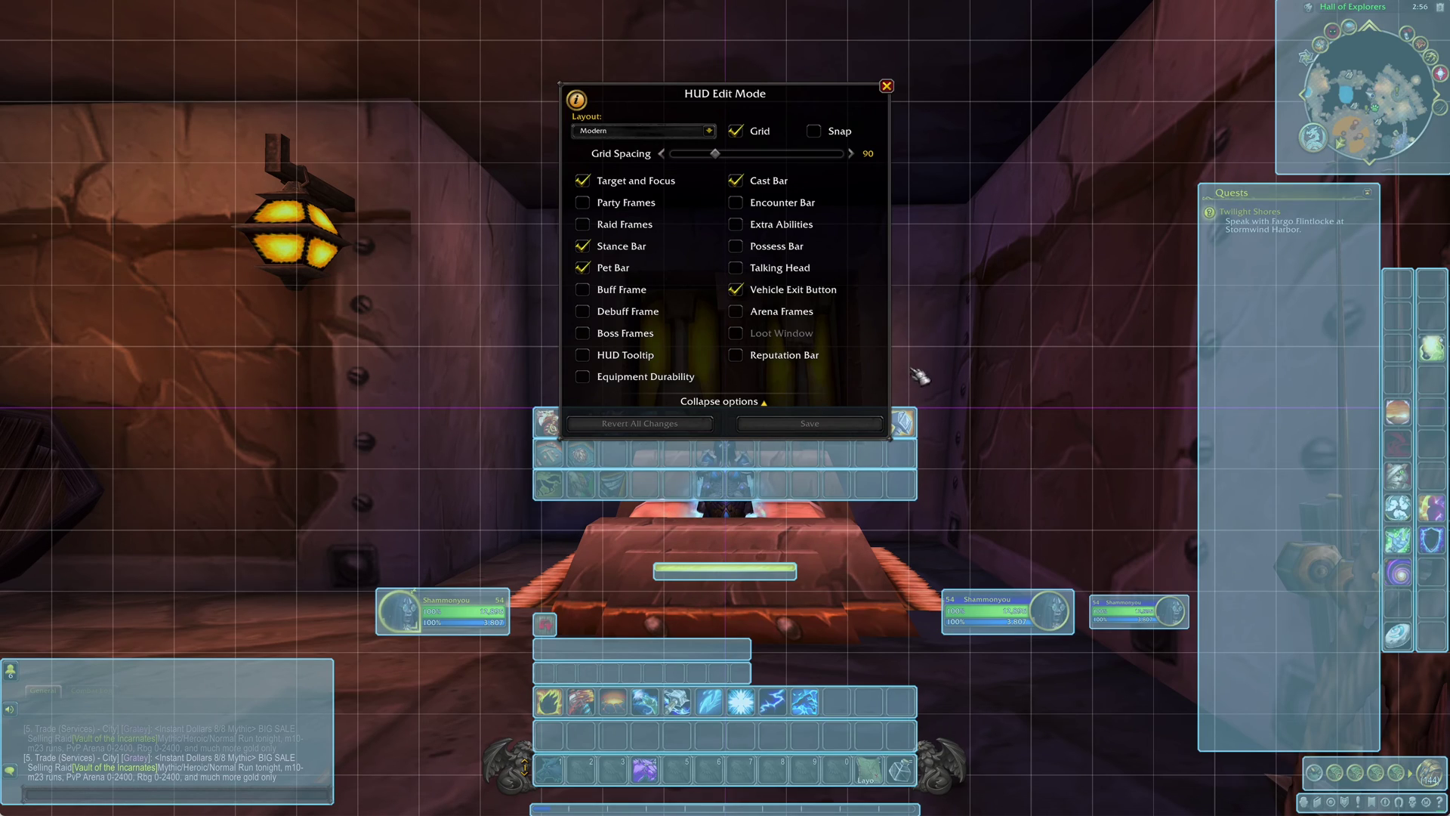
pyautogui.click(905, 456)
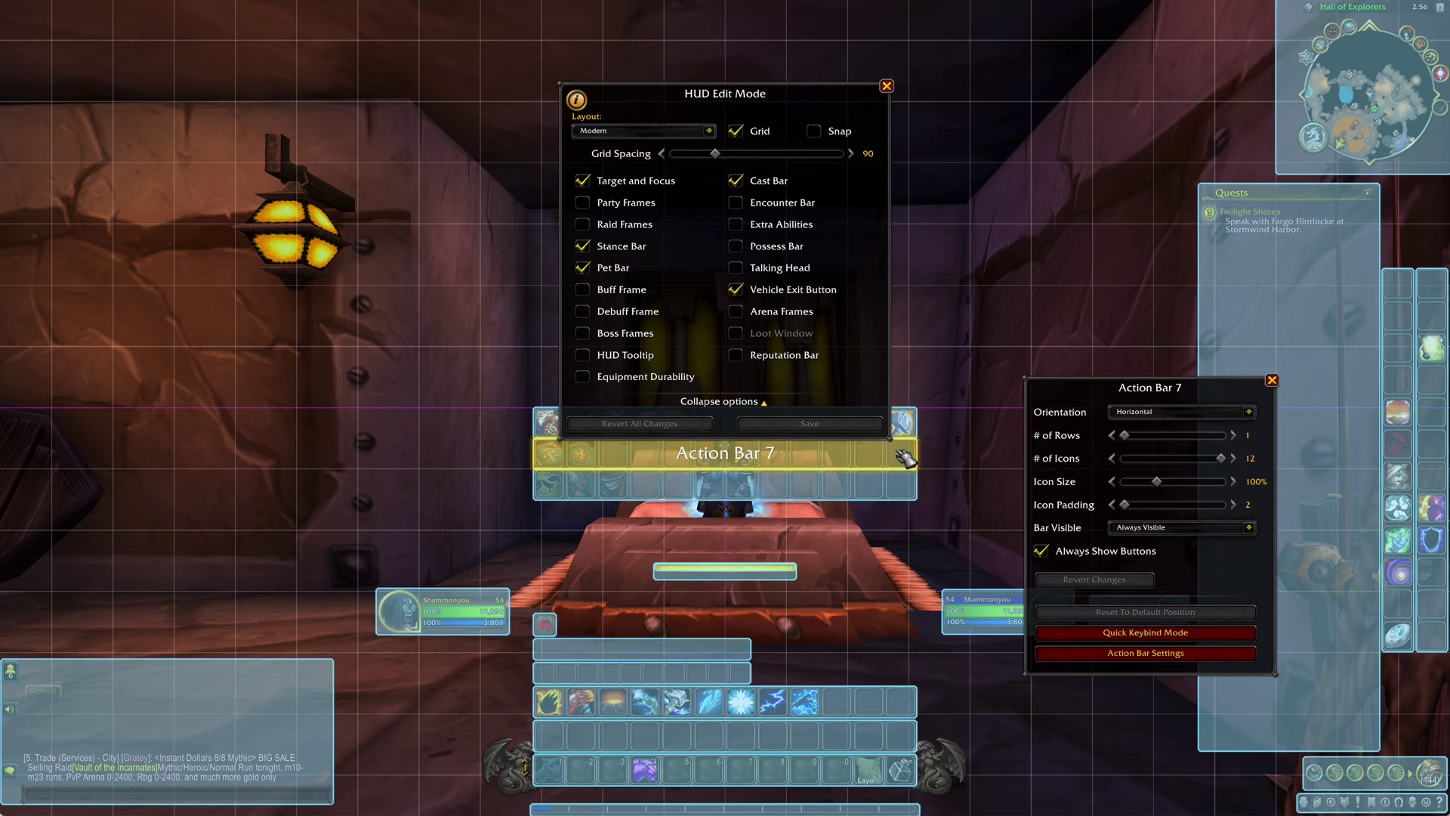
pyautogui.click(888, 503)
pyautogui.click(739, 654)
pyautogui.click(739, 675)
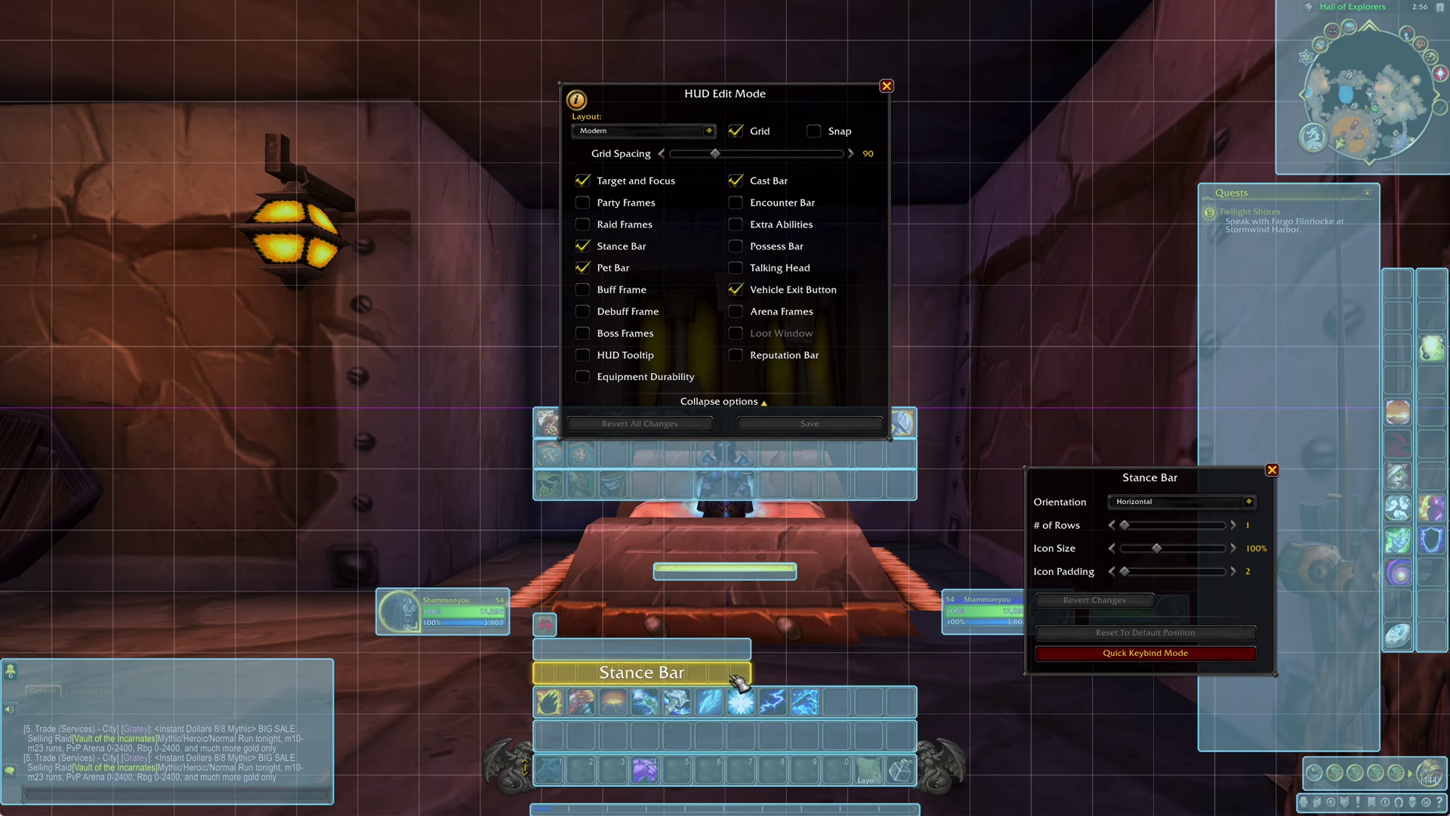
pyautogui.click(840, 706)
pyautogui.click(1246, 295)
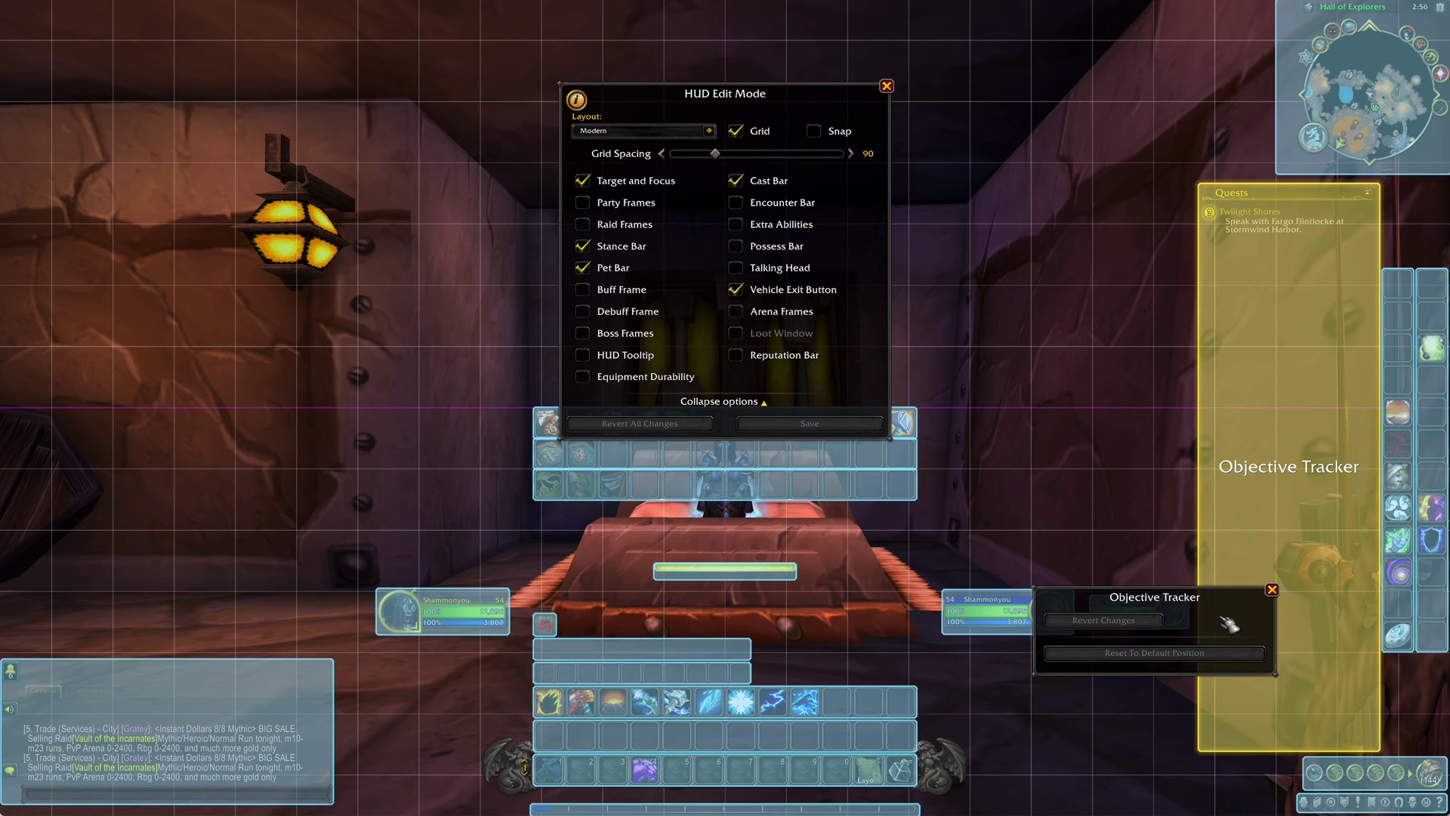
pyautogui.click(1117, 562)
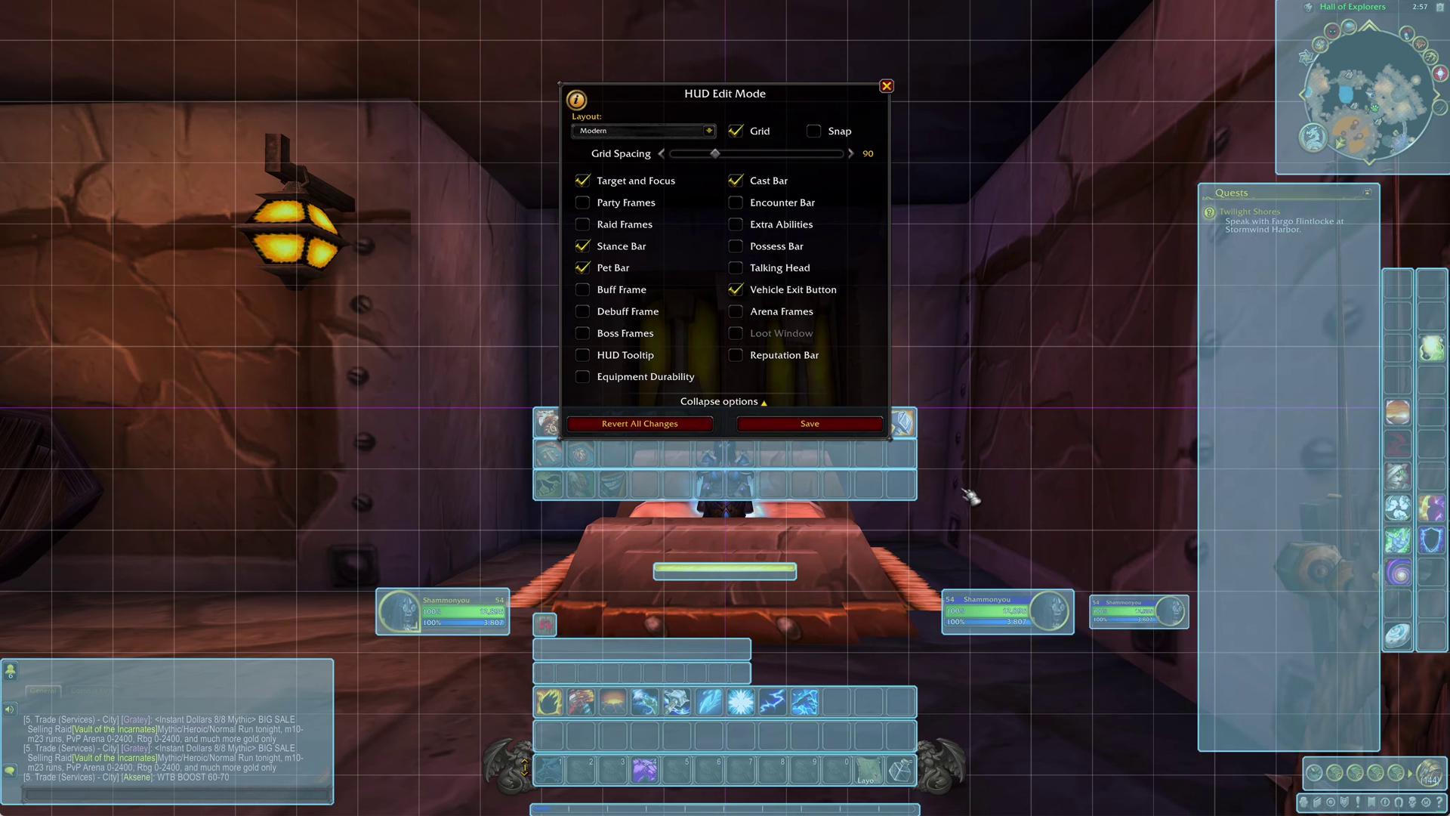
# - Keep Action Bar 8 set to Always Visible and disable its Always Show Buttons option
pyautogui.click(888, 495)
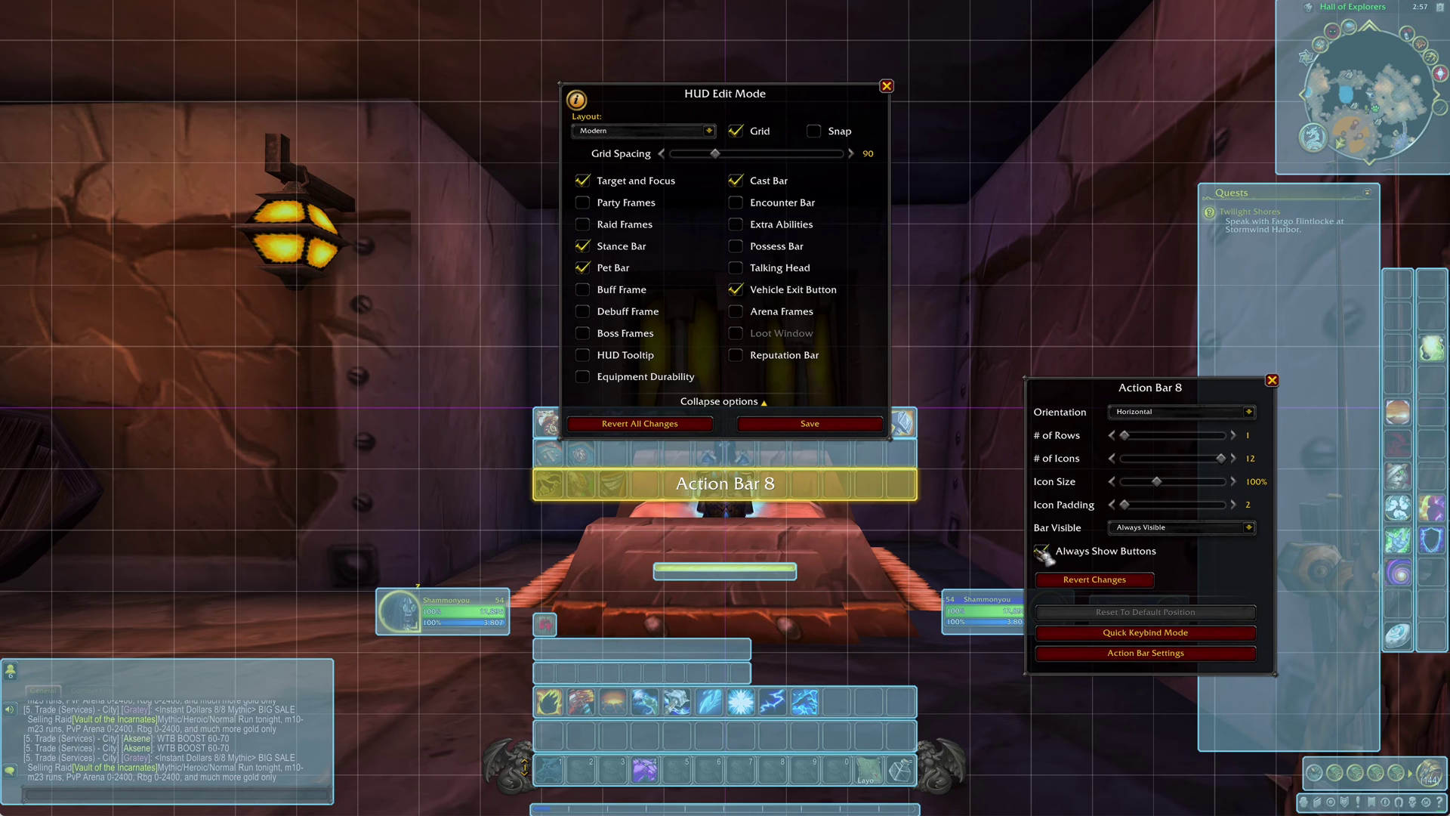
pyautogui.click(1250, 528)
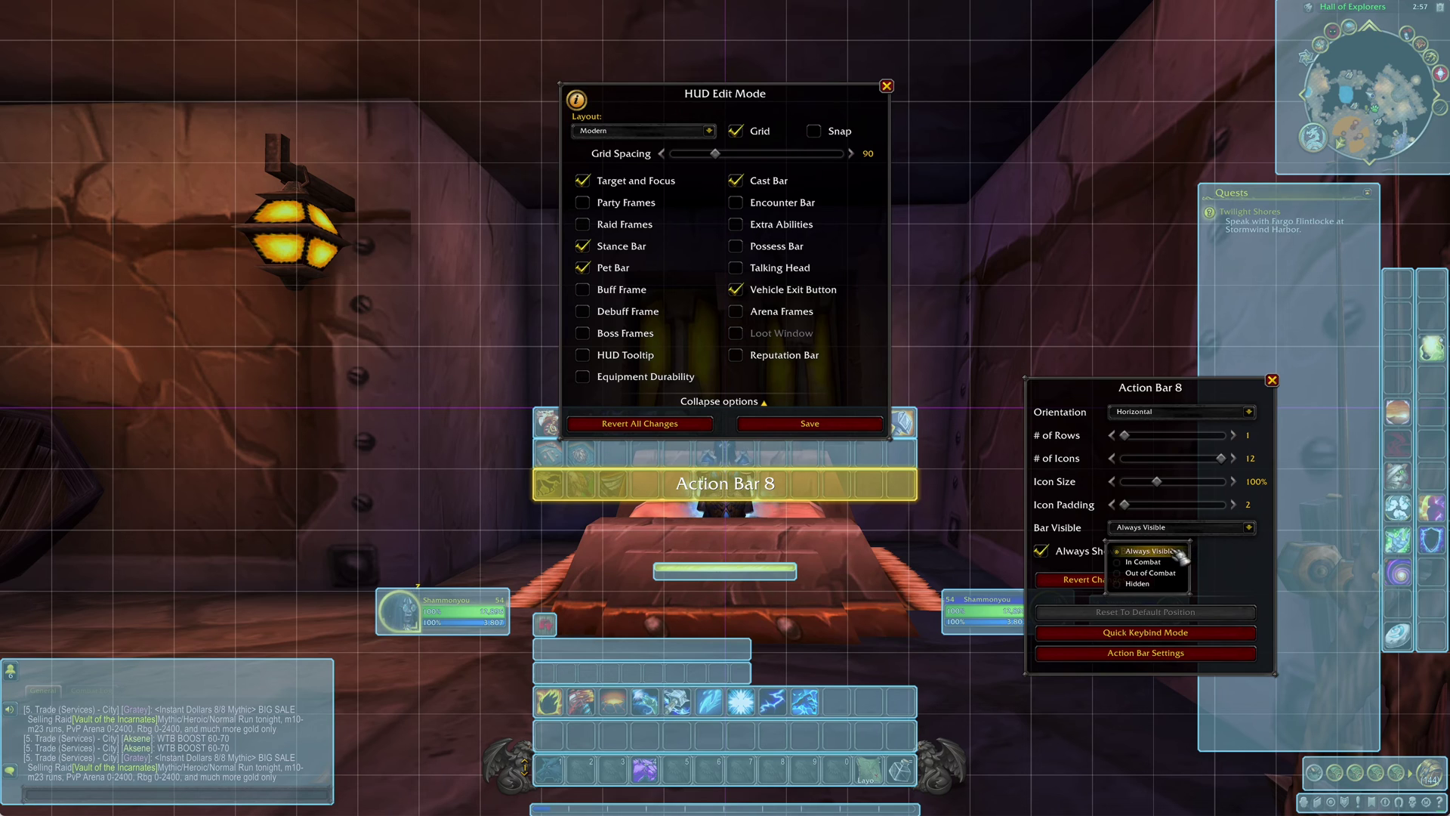
pyautogui.click(1197, 563)
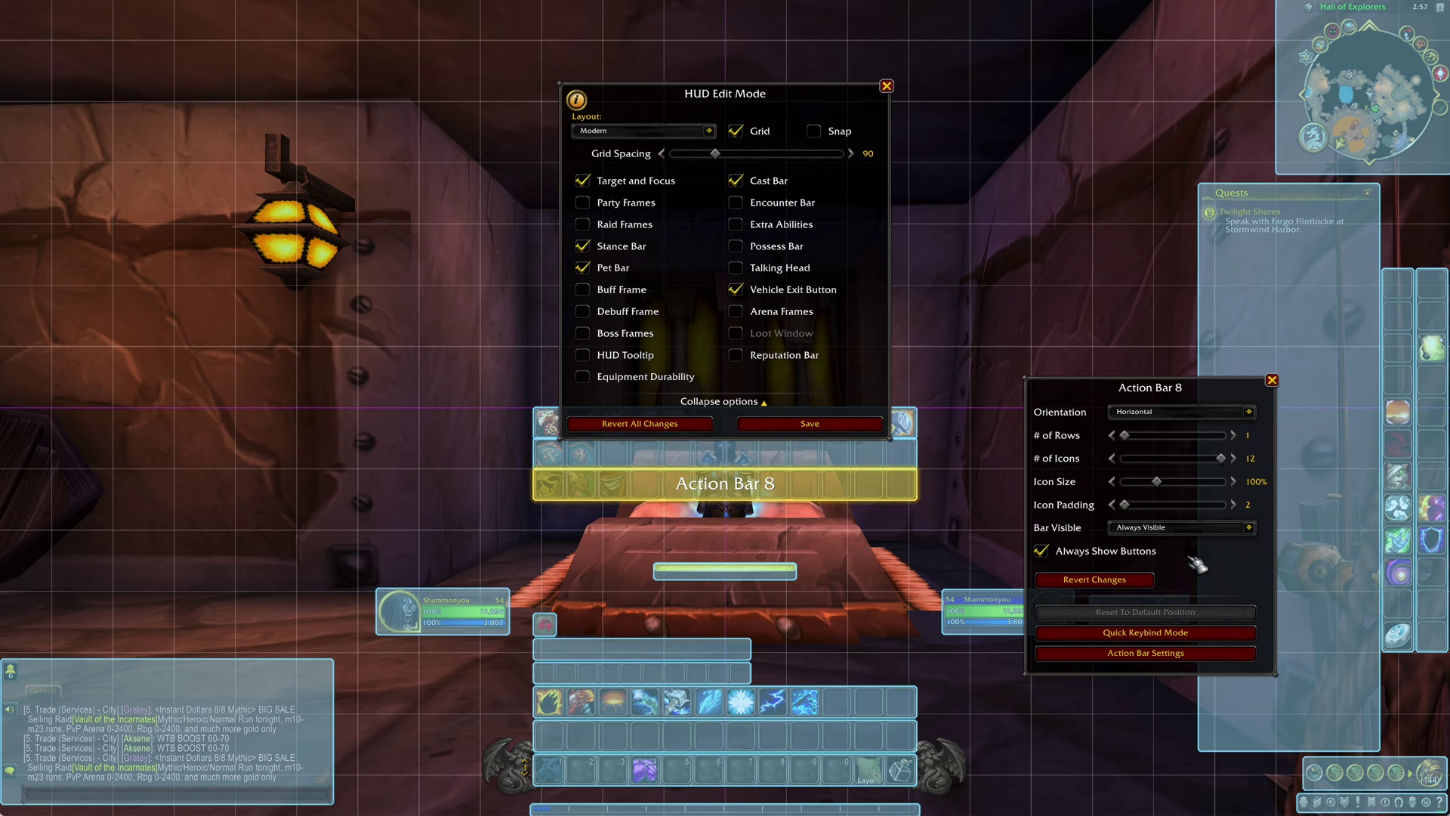
pyautogui.click(1042, 551)
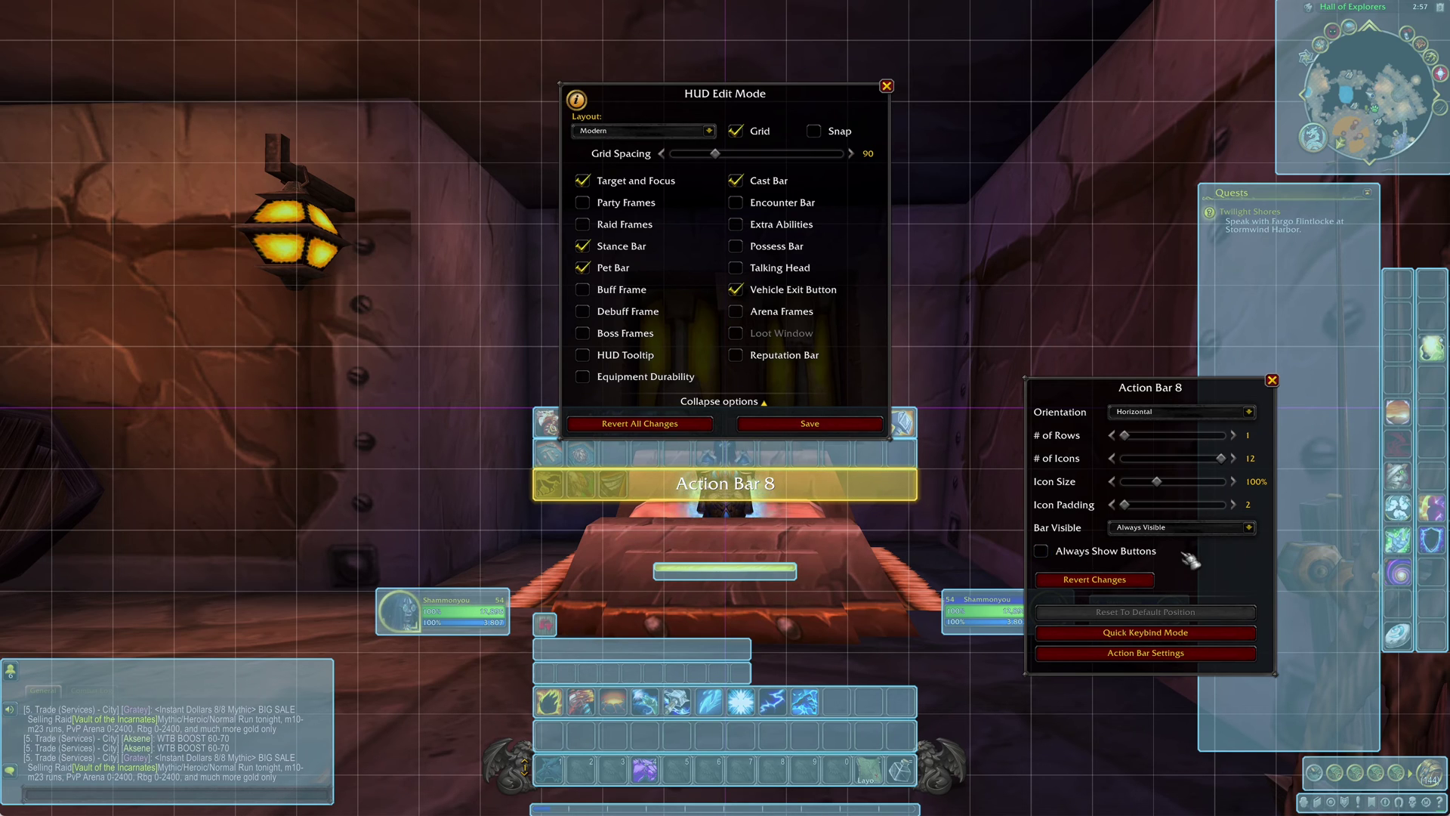
pyautogui.click(930, 509)
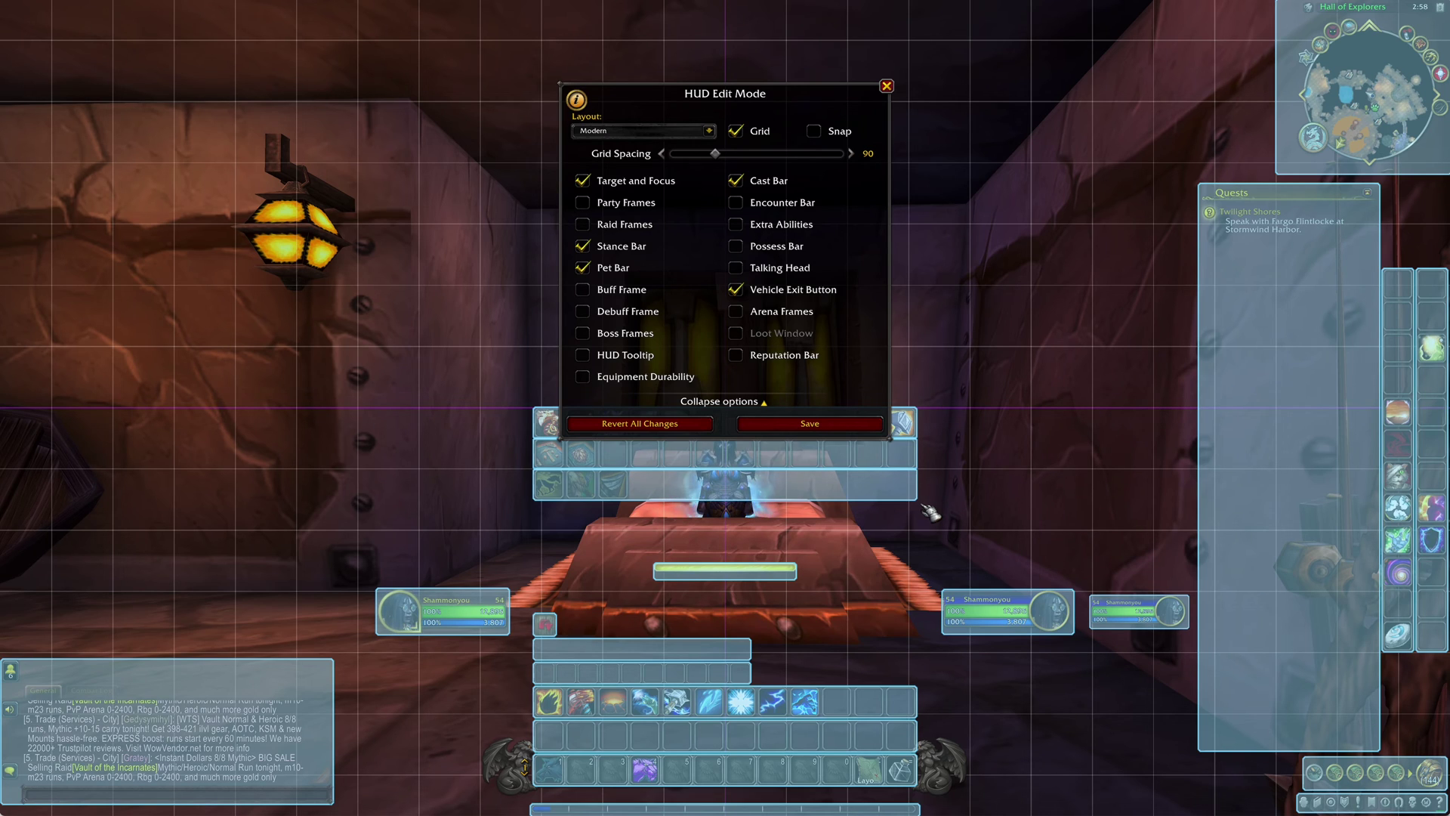
# - Raise the Chat Frame slightly to leave room for an action bar beneath it
pyautogui.click(163, 683)
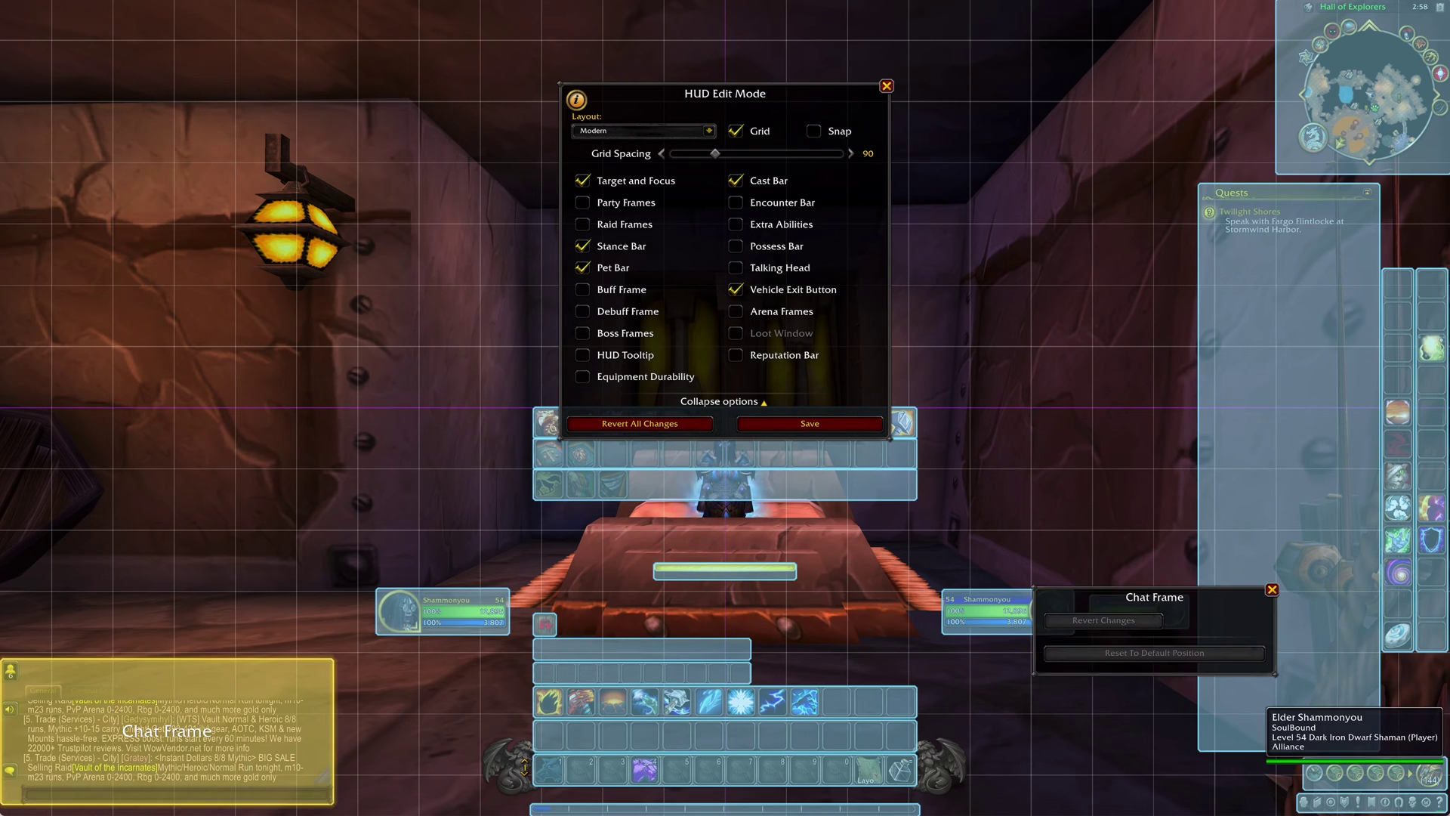
pyautogui.moveTo(163, 654); pyautogui.dragTo(163, 640)
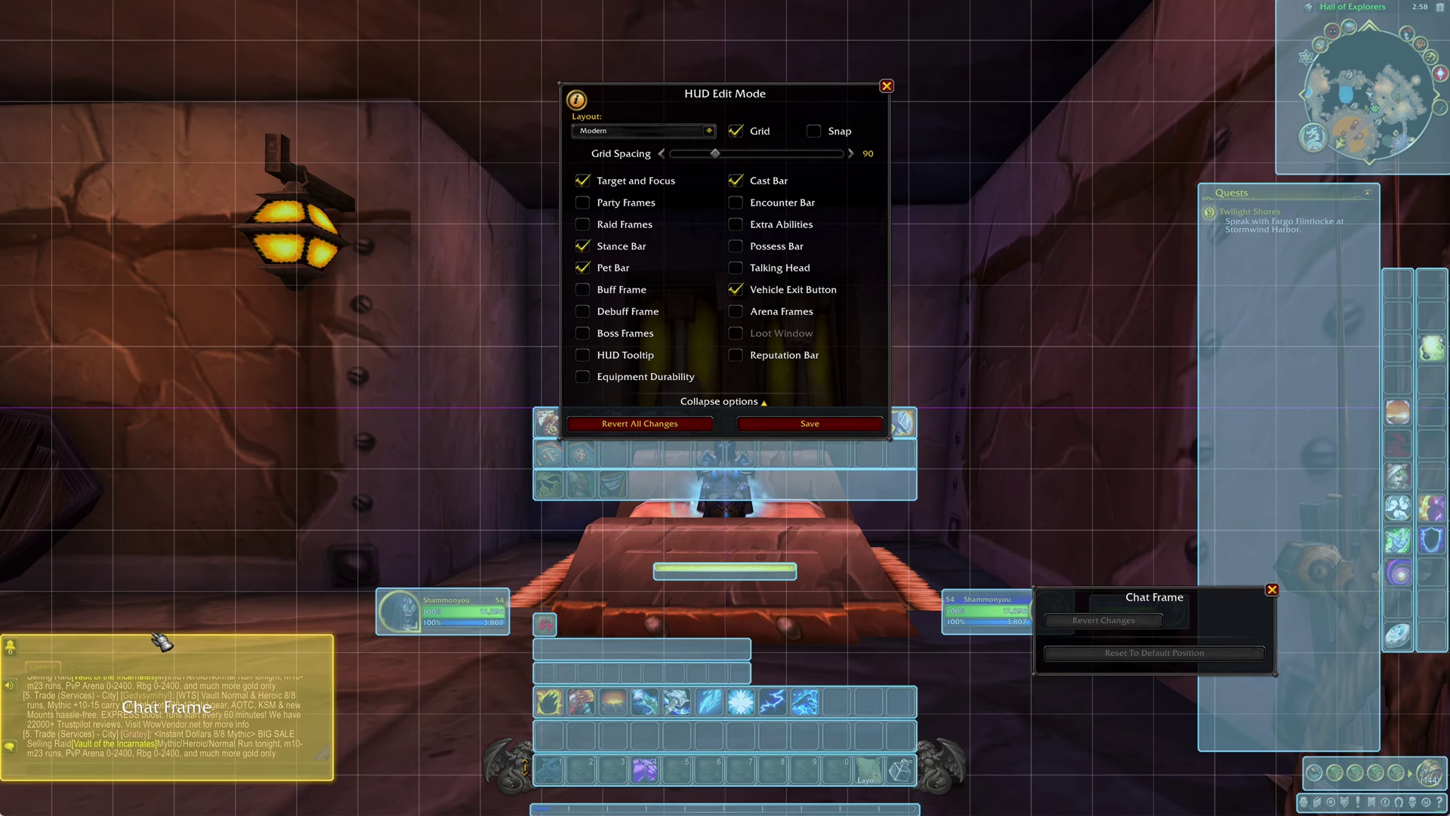
# - Place Action Bar 1 beneath the Chat Frame with Hide Bar Art and Hide Bar Scrolling enabled and an 80% icon size
pyautogui.click(722, 781)
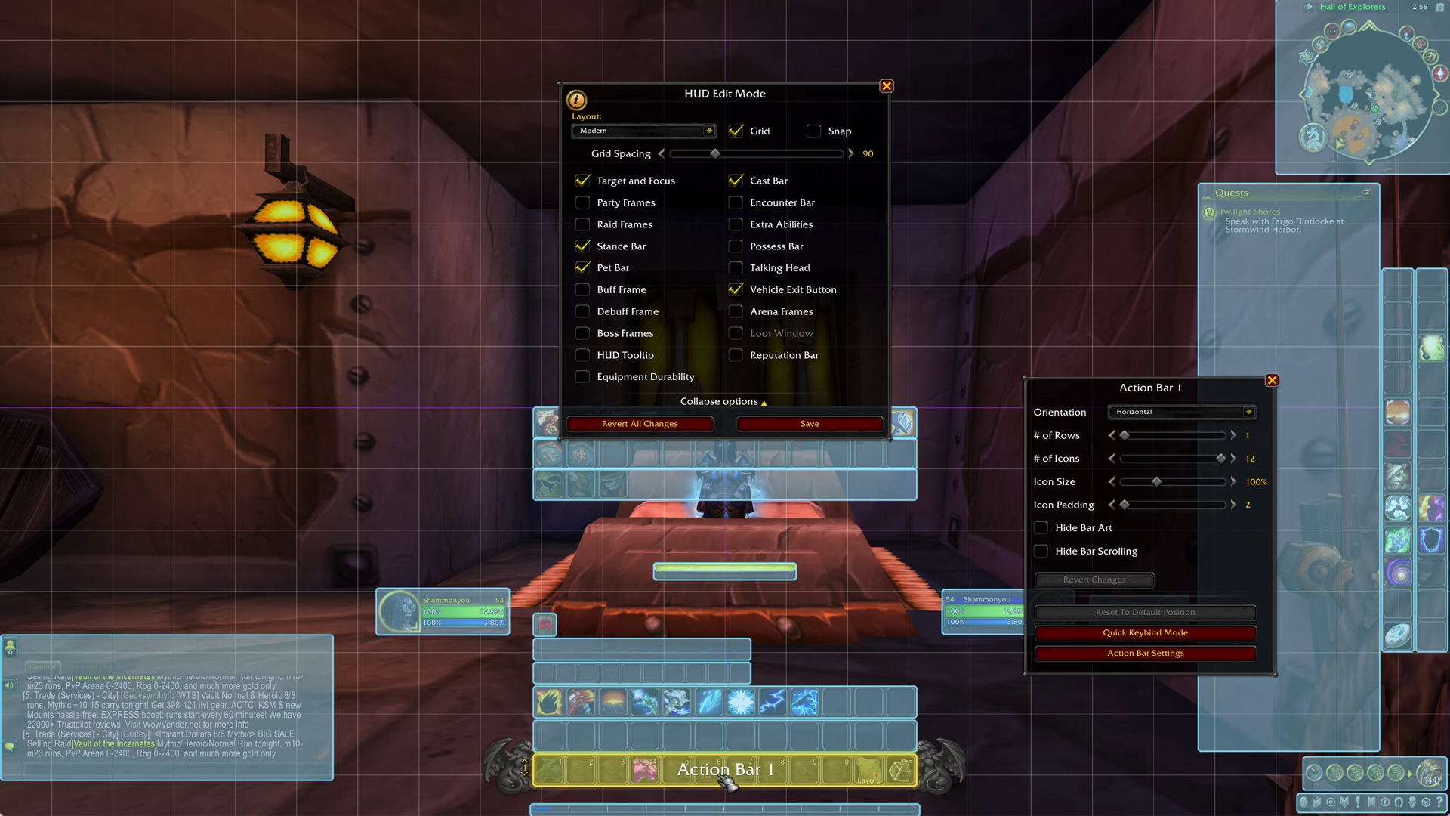
pyautogui.click(1042, 527)
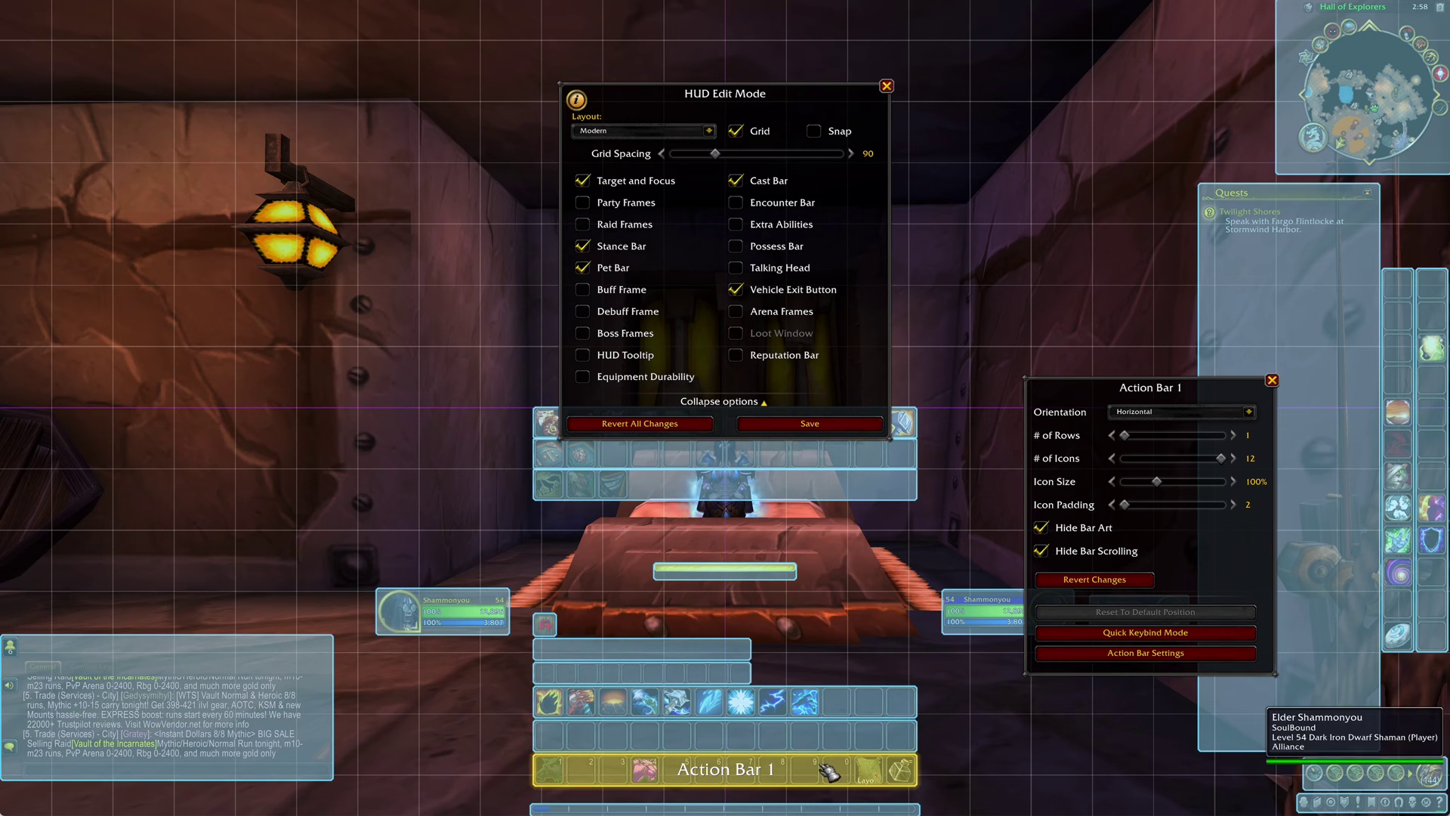
pyautogui.moveTo(794, 777); pyautogui.dragTo(799, 746)
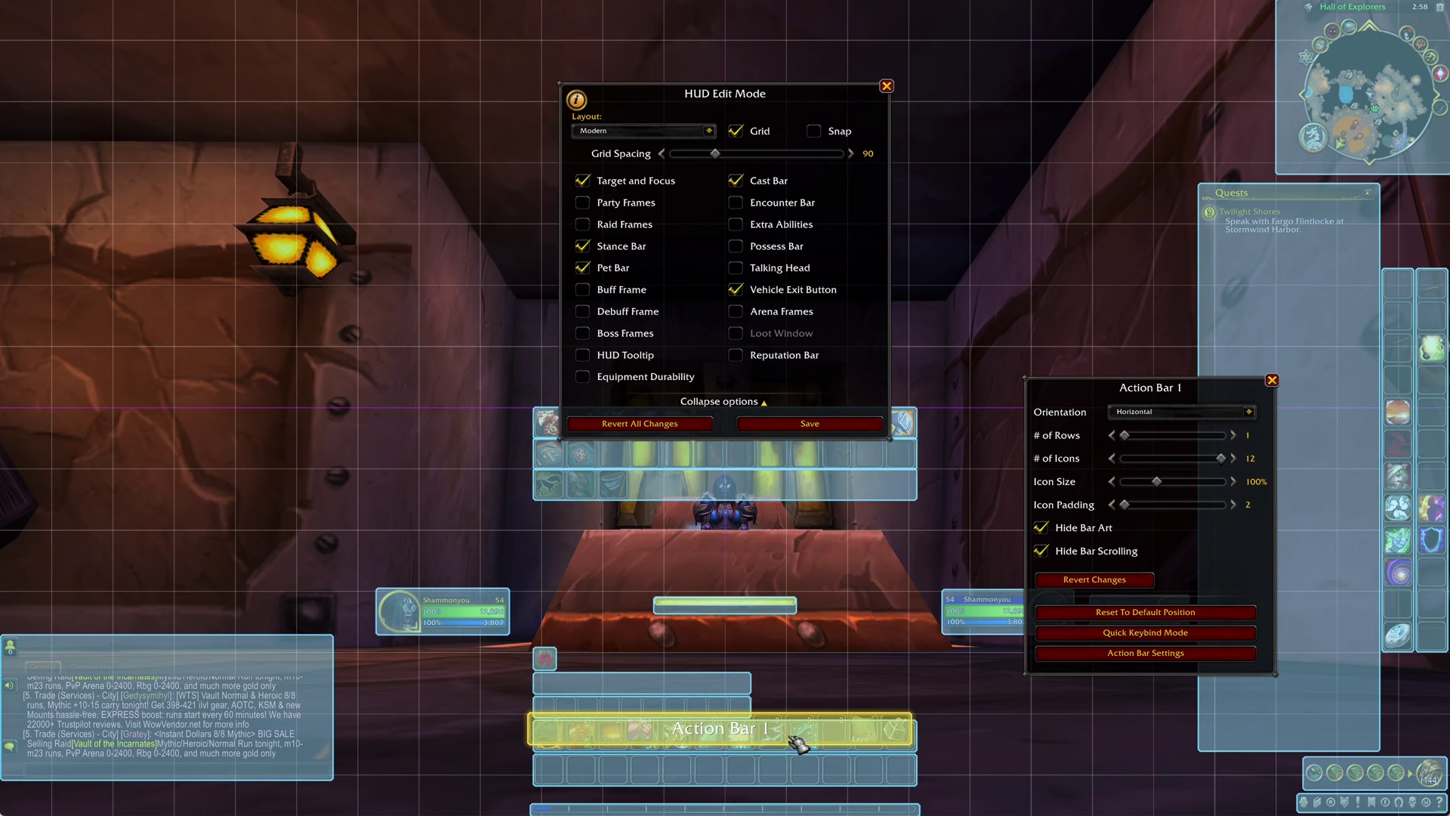
pyautogui.moveTo(778, 730); pyautogui.dragTo(249, 808)
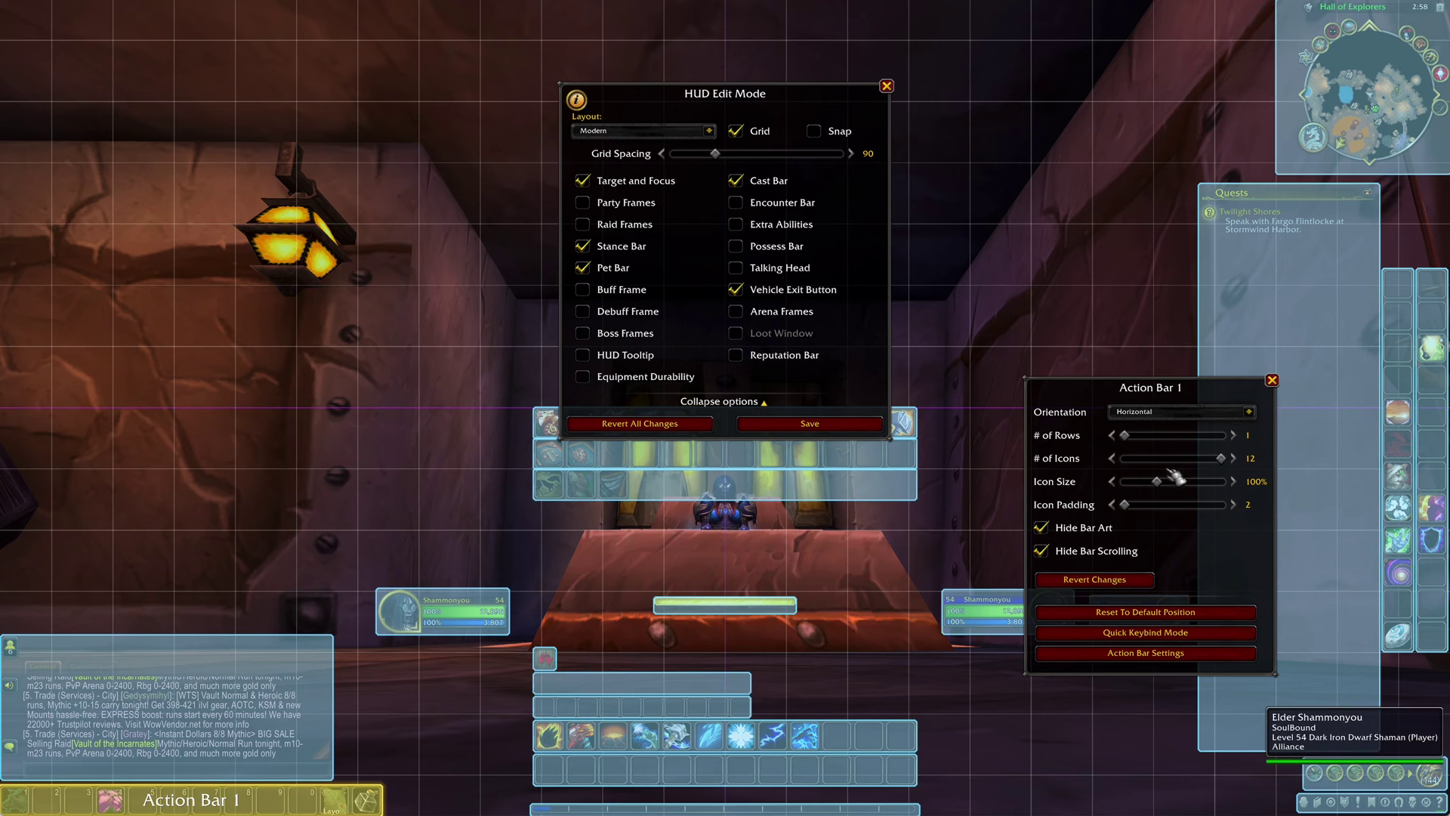
pyautogui.moveTo(1156, 481); pyautogui.dragTo(1146, 486)
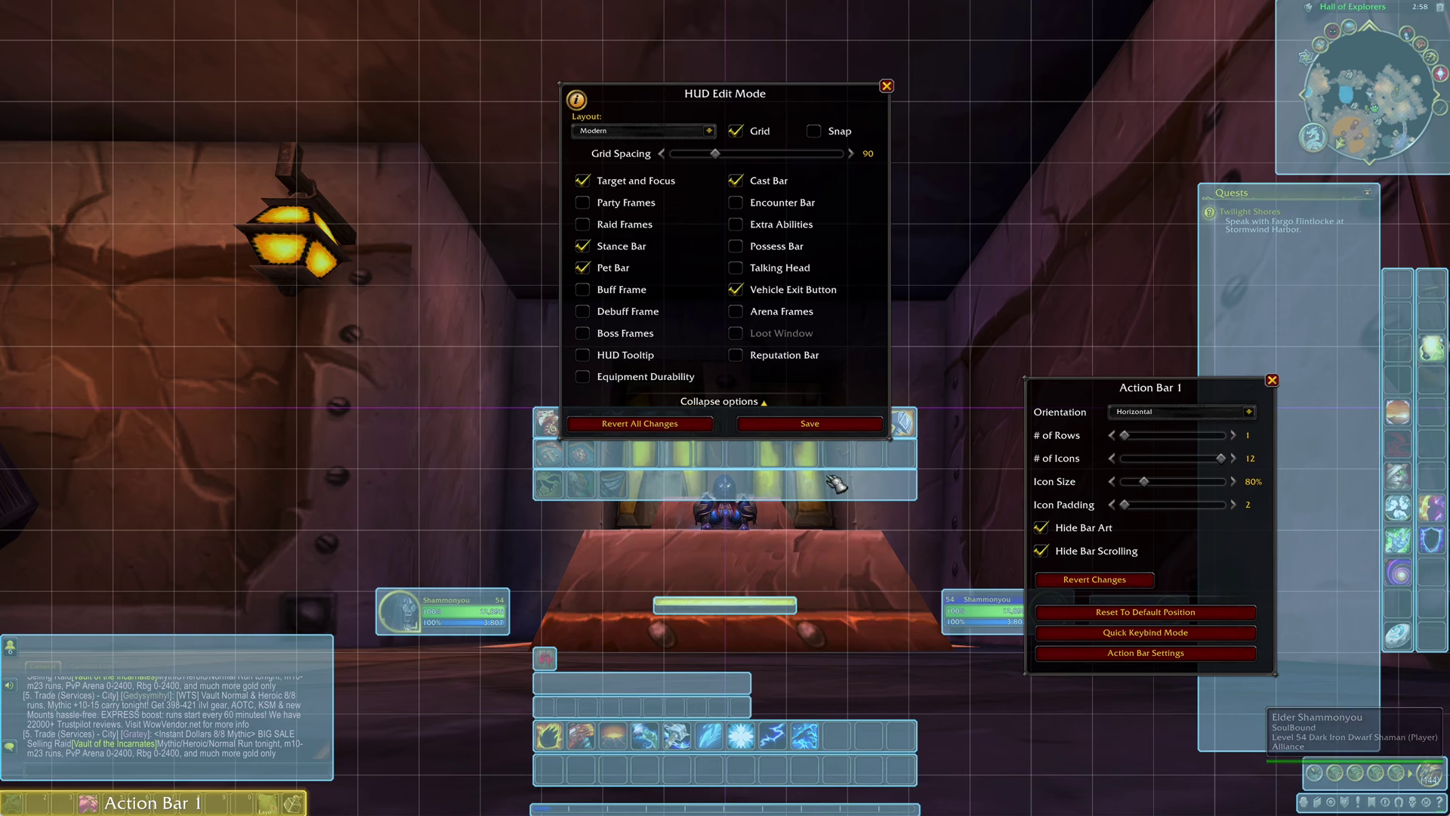
# - Move vertical Action Bars 4 and 5 side by side above the Chat Frame, with Action Bar 5 outermost
pyautogui.click(1432, 404)
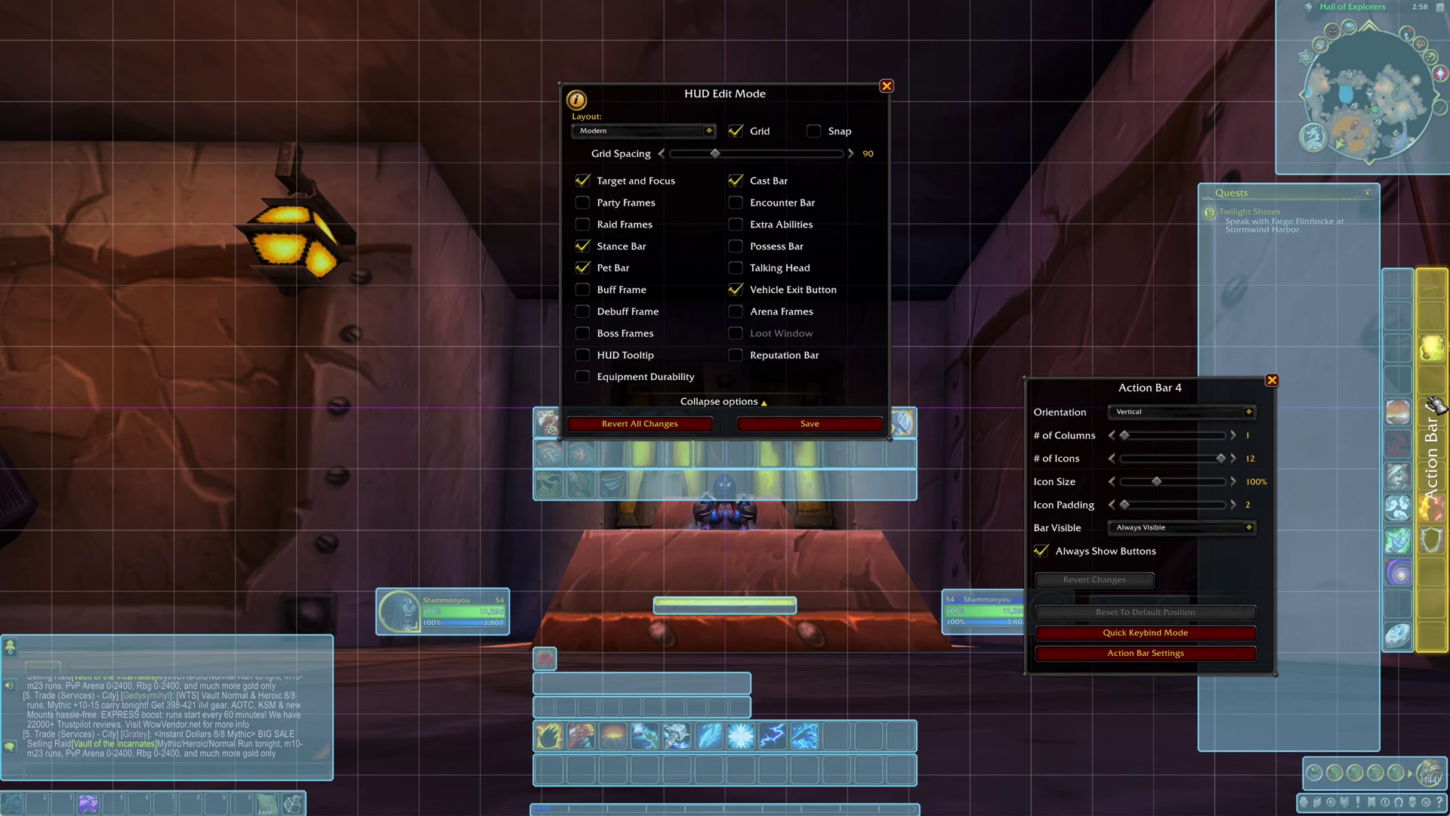
pyautogui.moveTo(1433, 404); pyautogui.dragTo(21, 346)
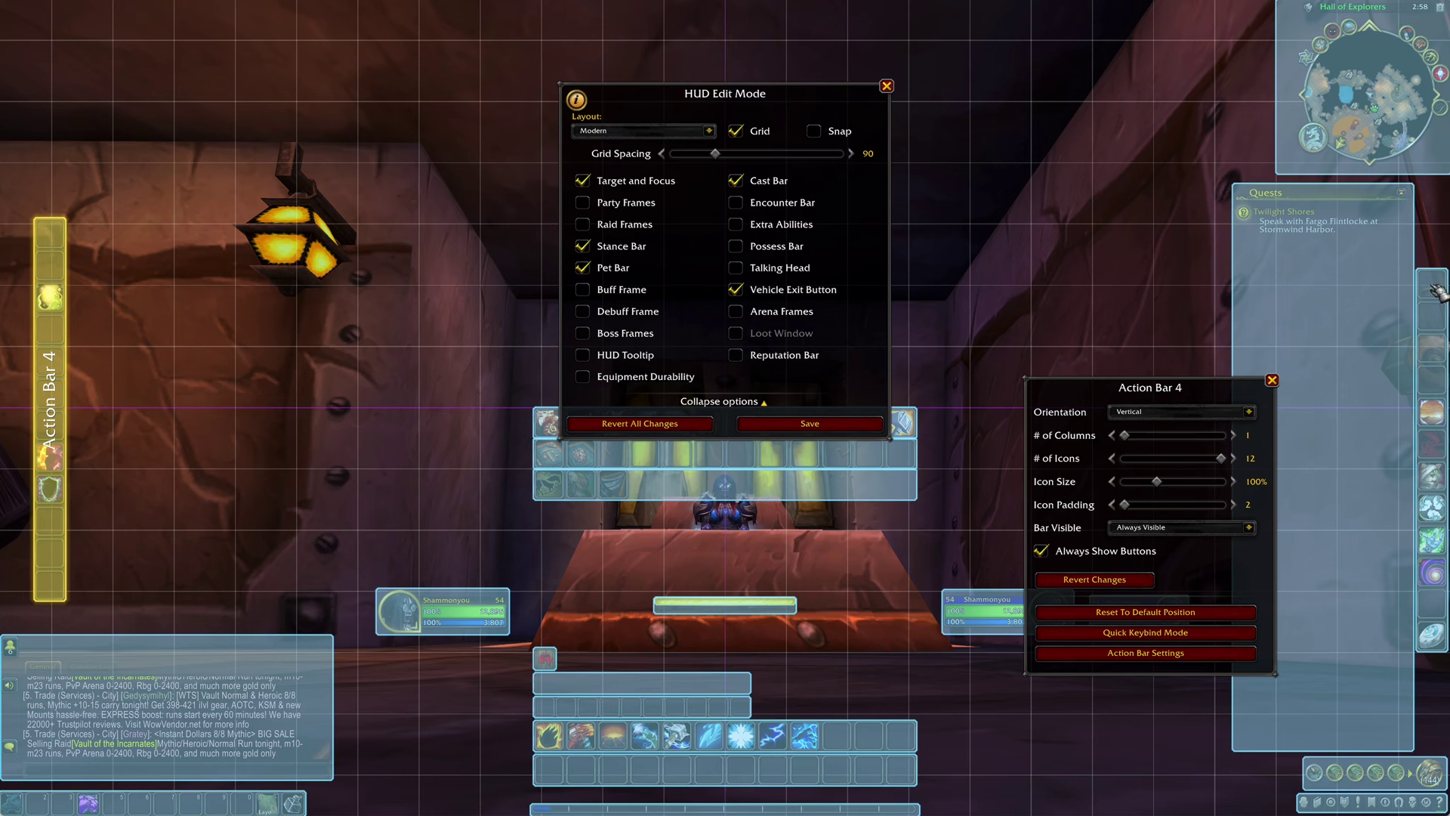
pyautogui.moveTo(1441, 282); pyautogui.dragTo(7, 233)
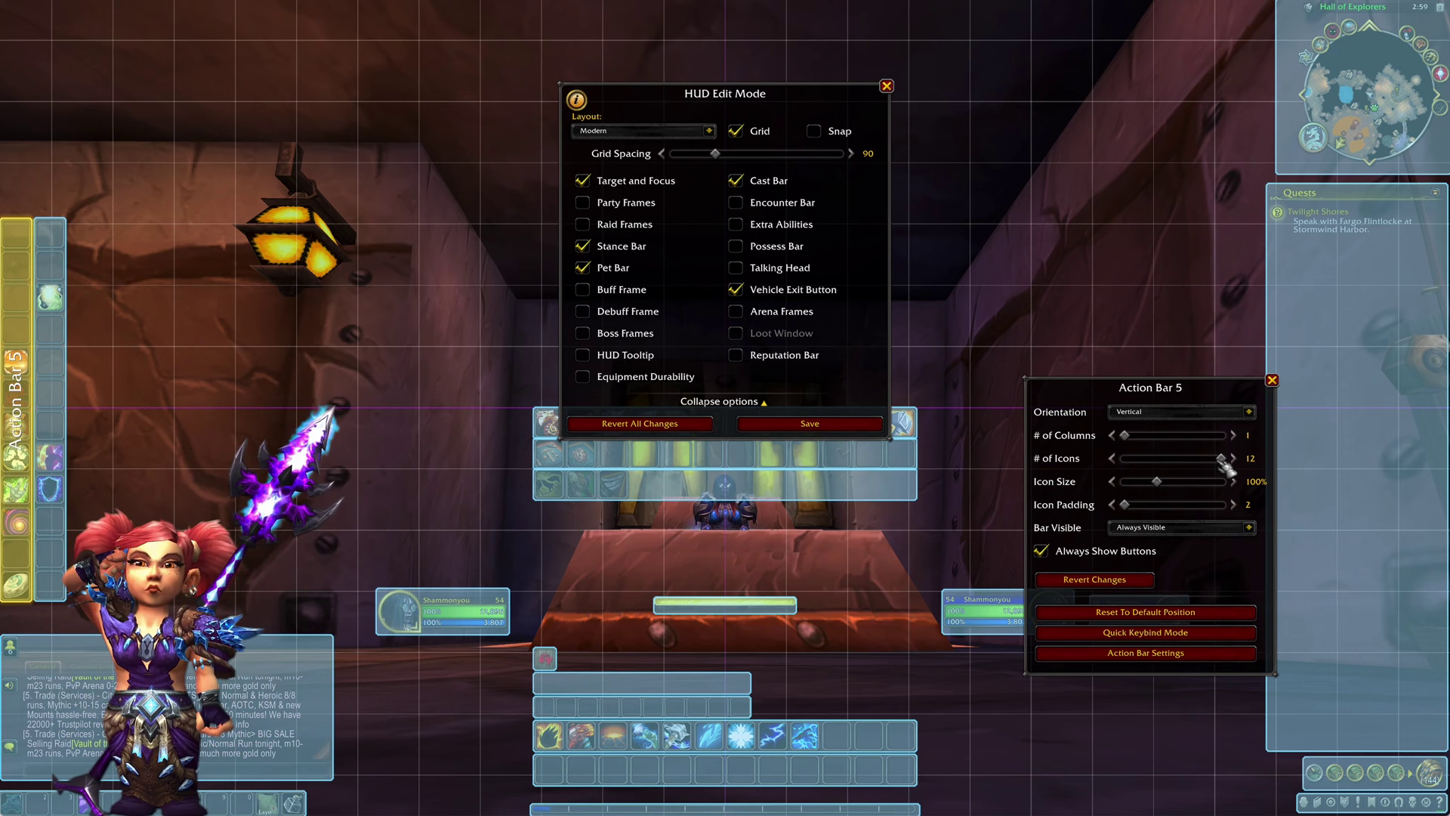
# - Set the icon size of Action Bars 5 and 4 to 80%
pyautogui.moveTo(1156, 481); pyautogui.dragTo(1149, 487)
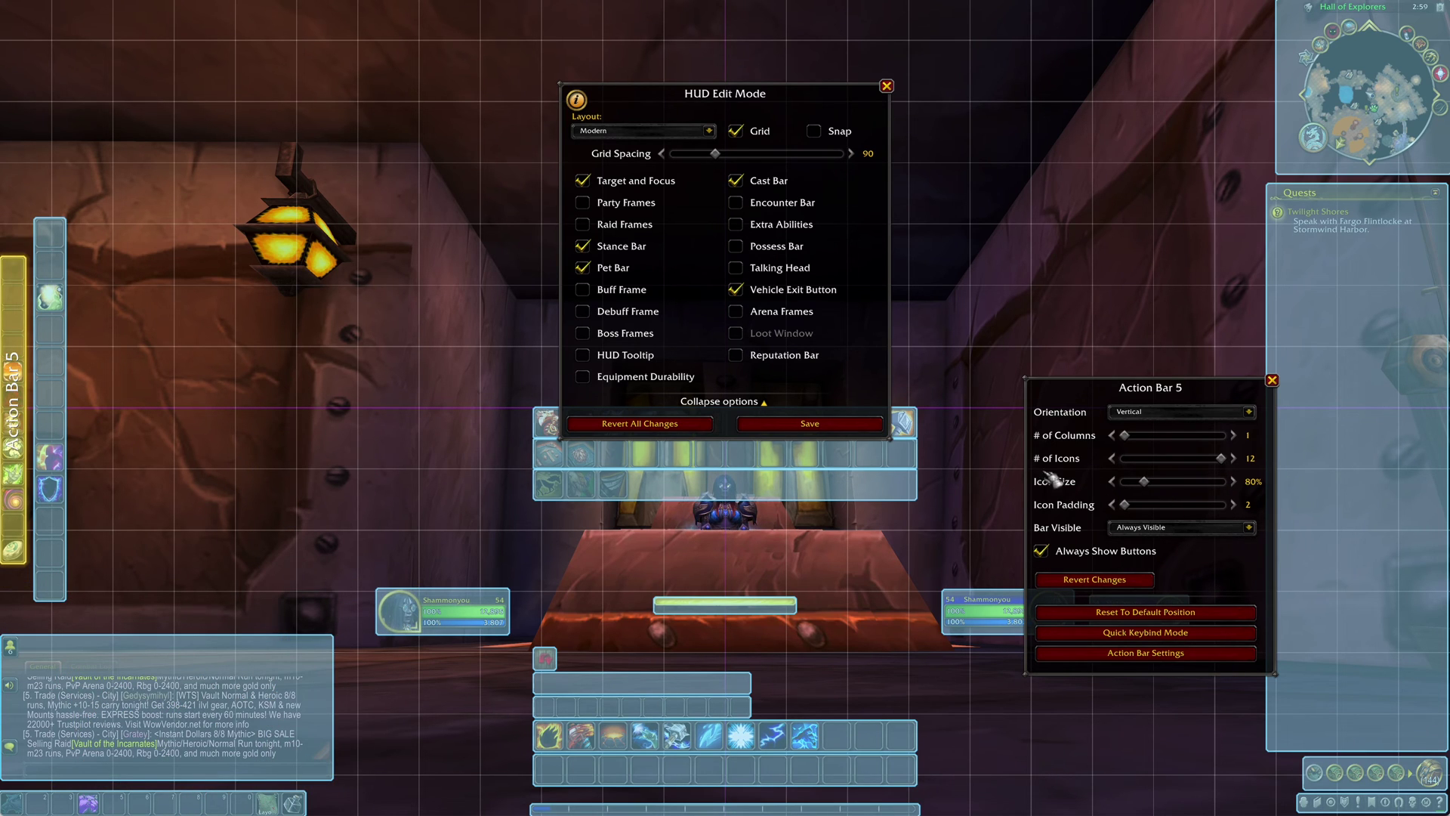
pyautogui.click(50, 301)
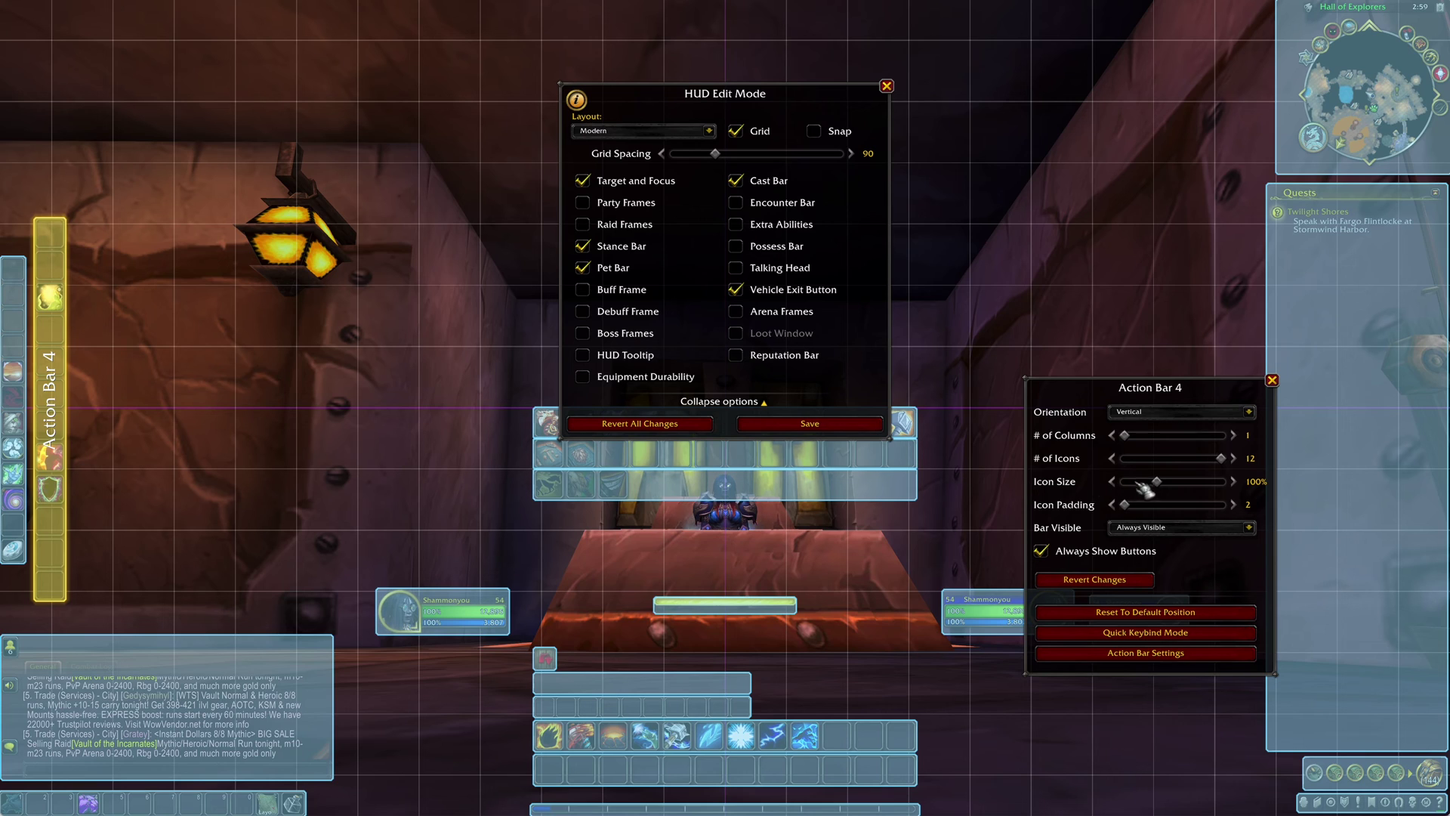
pyautogui.moveTo(1161, 487); pyautogui.dragTo(1157, 491)
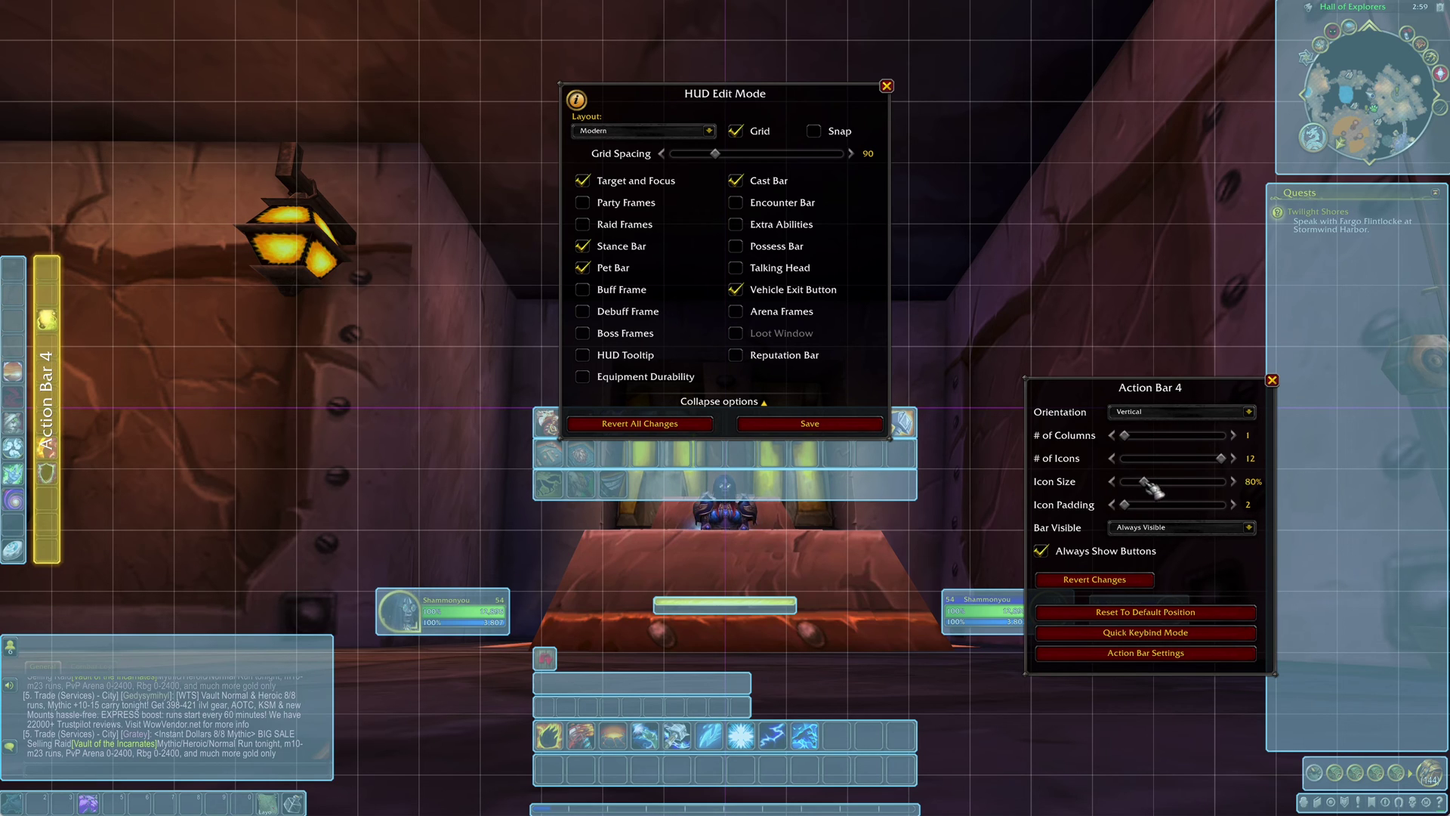
pyautogui.click(1273, 381)
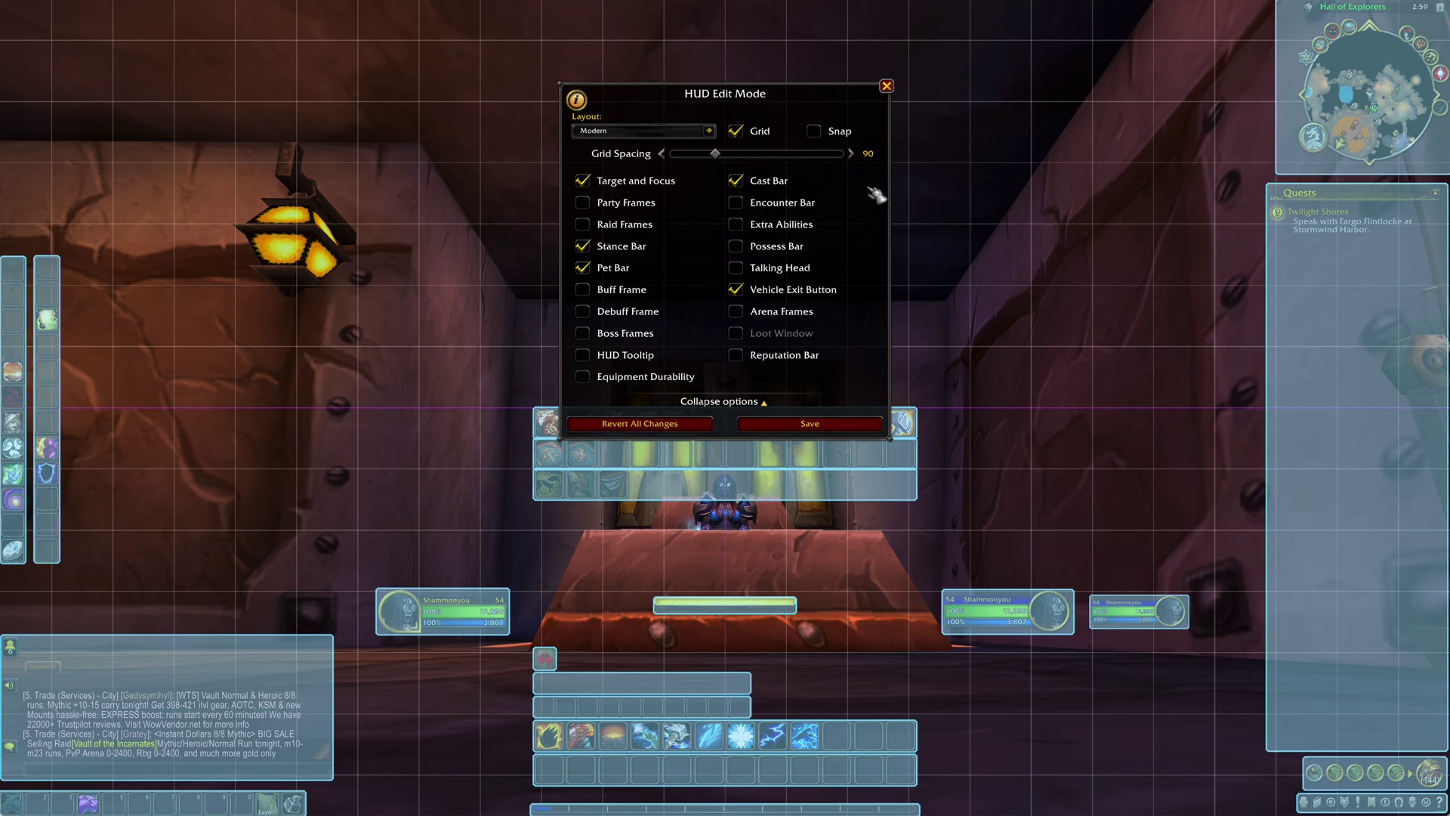
# - Shift Action Bar 4 sideways until it sits right against Action Bar 5, and close its settings
pyautogui.click(57, 377)
pyautogui.moveTo(78, 380)
pyautogui.mouseDown()
pyautogui.moveTo(94, 374)
pyautogui.moveTo(68, 378)
pyautogui.mouseUp()
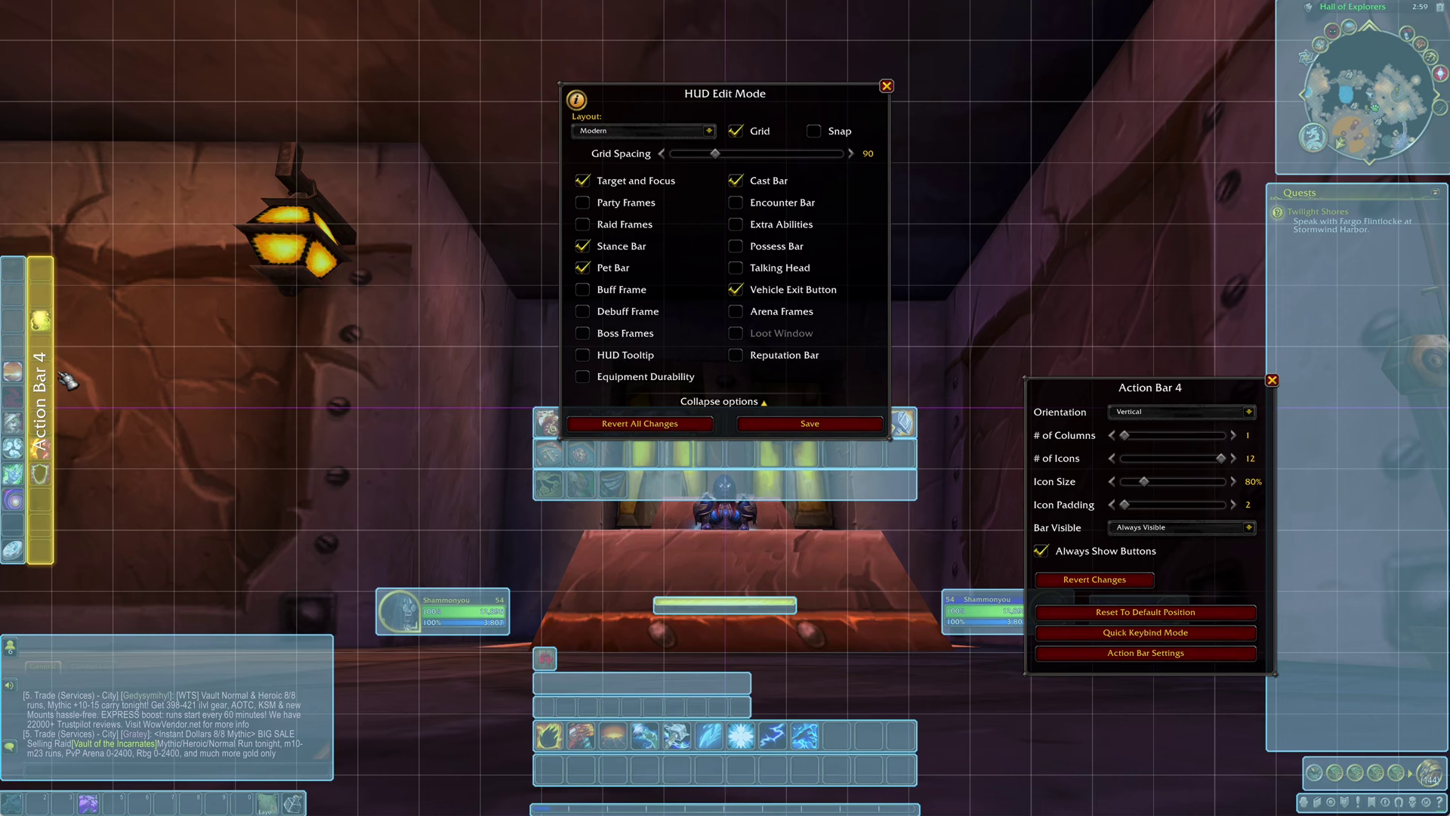
pyautogui.click(1273, 381)
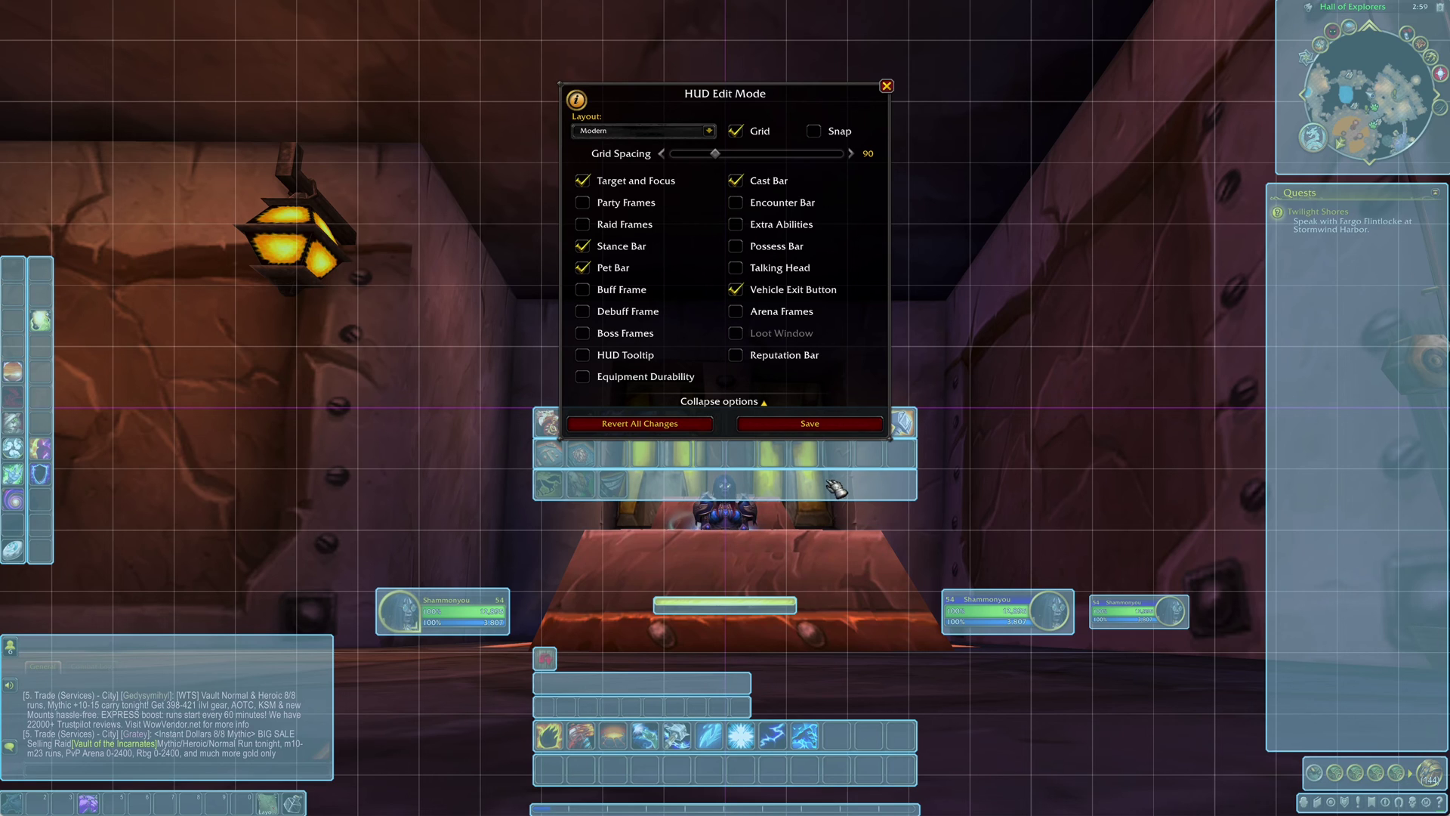
# - Move Action Bar 8 down to just above the Cast Bar and set its icon size to 80%
pyautogui.click(908, 435)
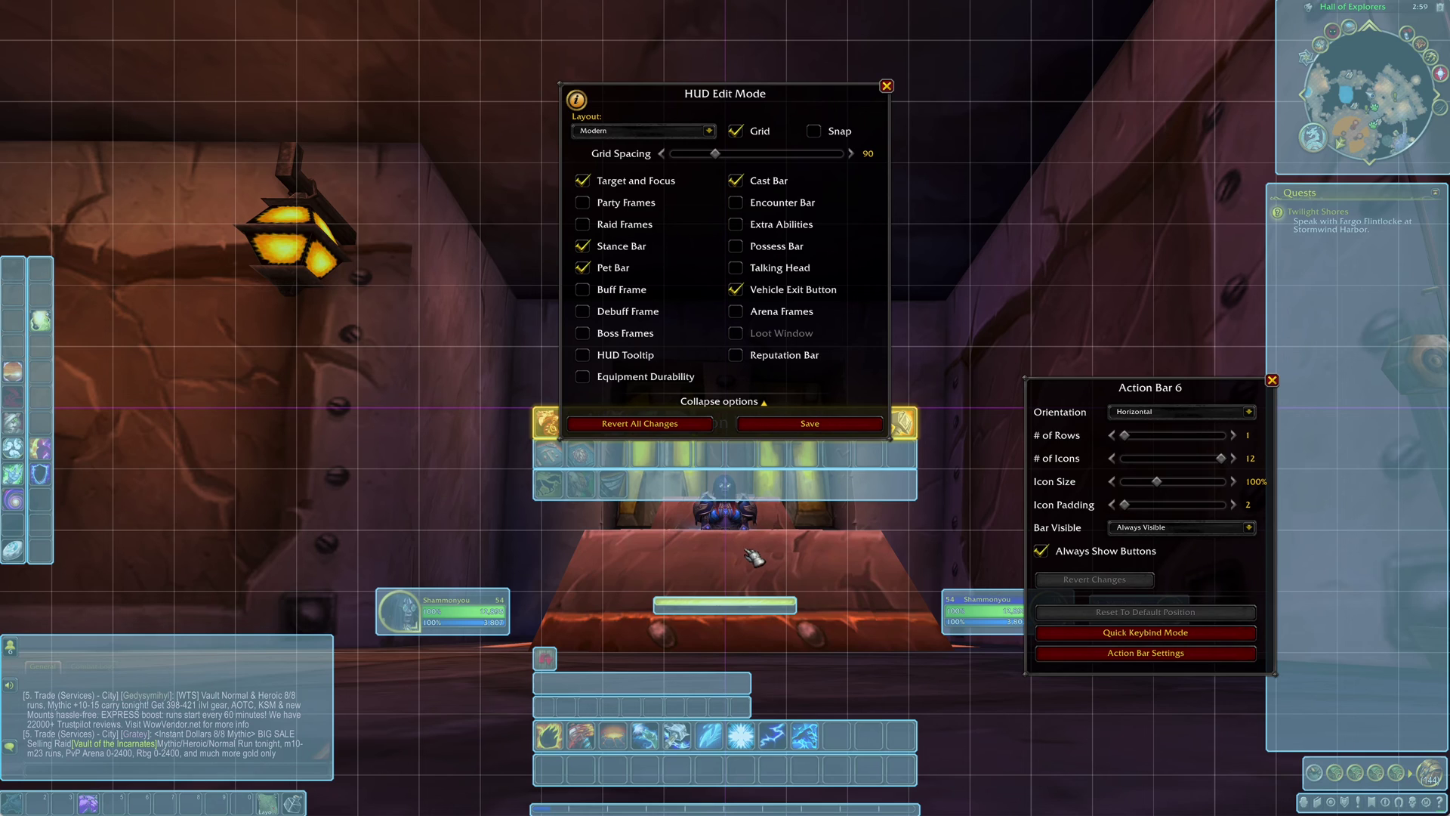
pyautogui.press('Down')
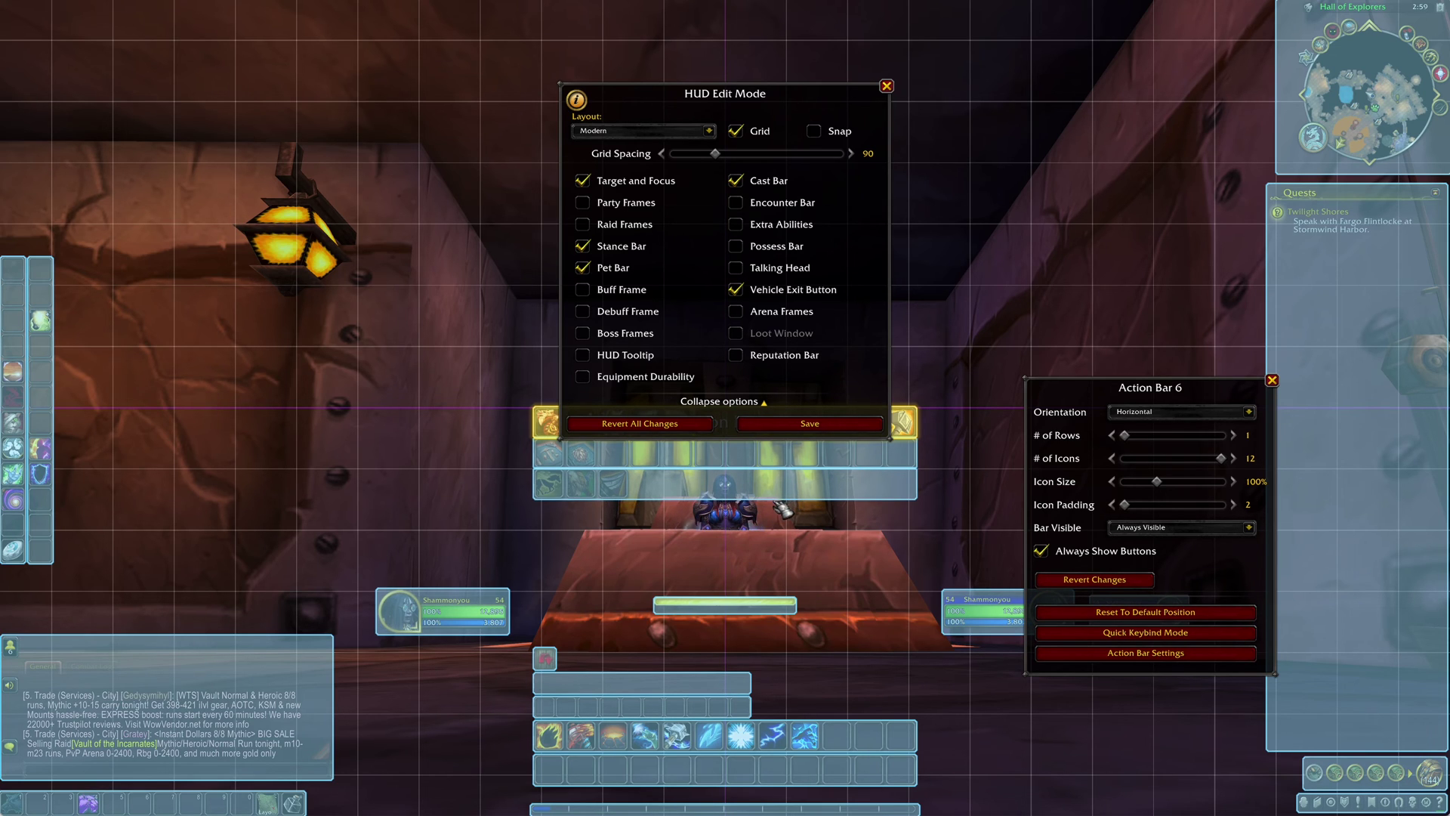
pyautogui.click(888, 486)
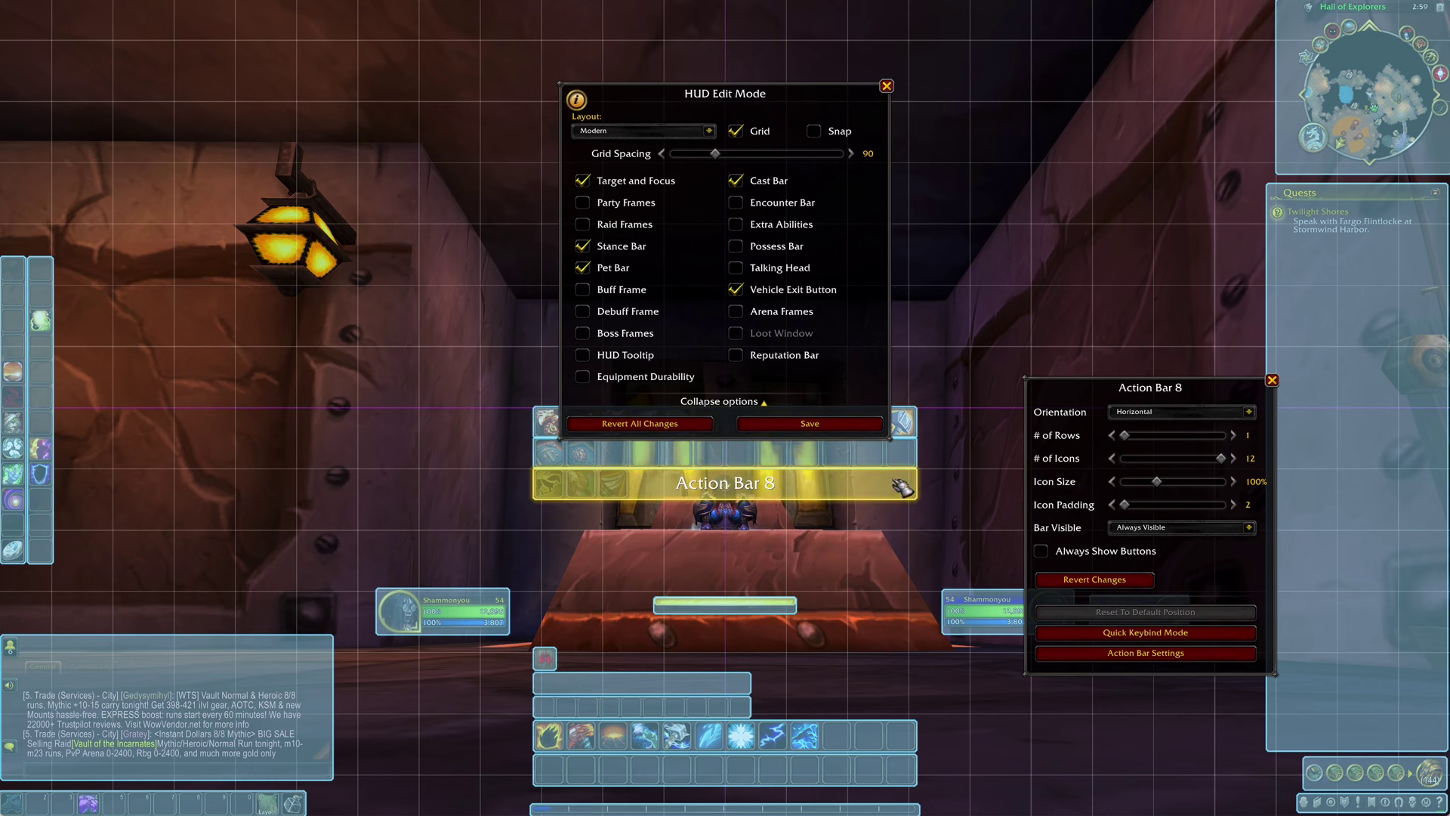
pyautogui.click(912, 456)
pyautogui.click(910, 425)
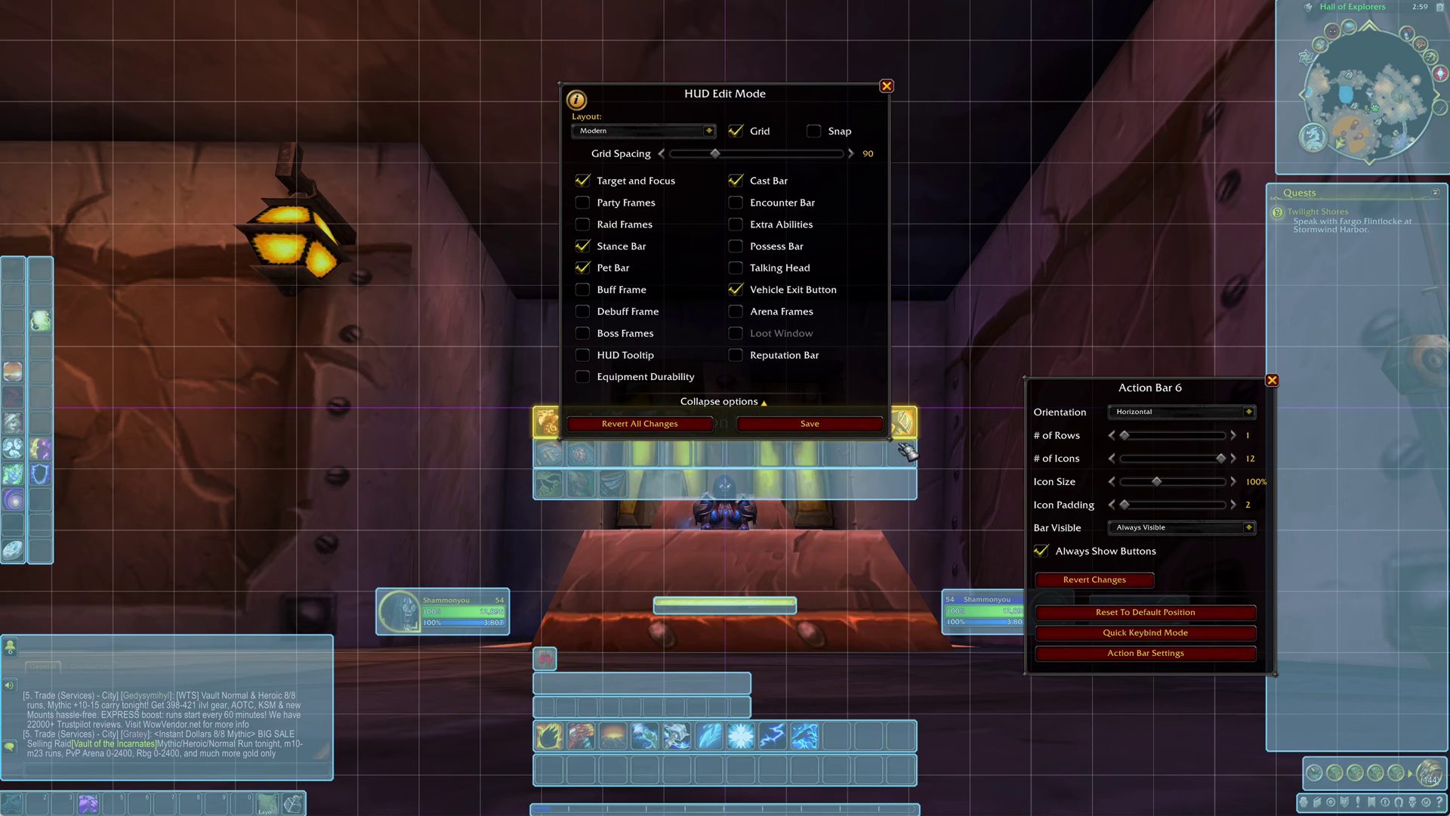
pyautogui.moveTo(904, 481); pyautogui.dragTo(901, 596)
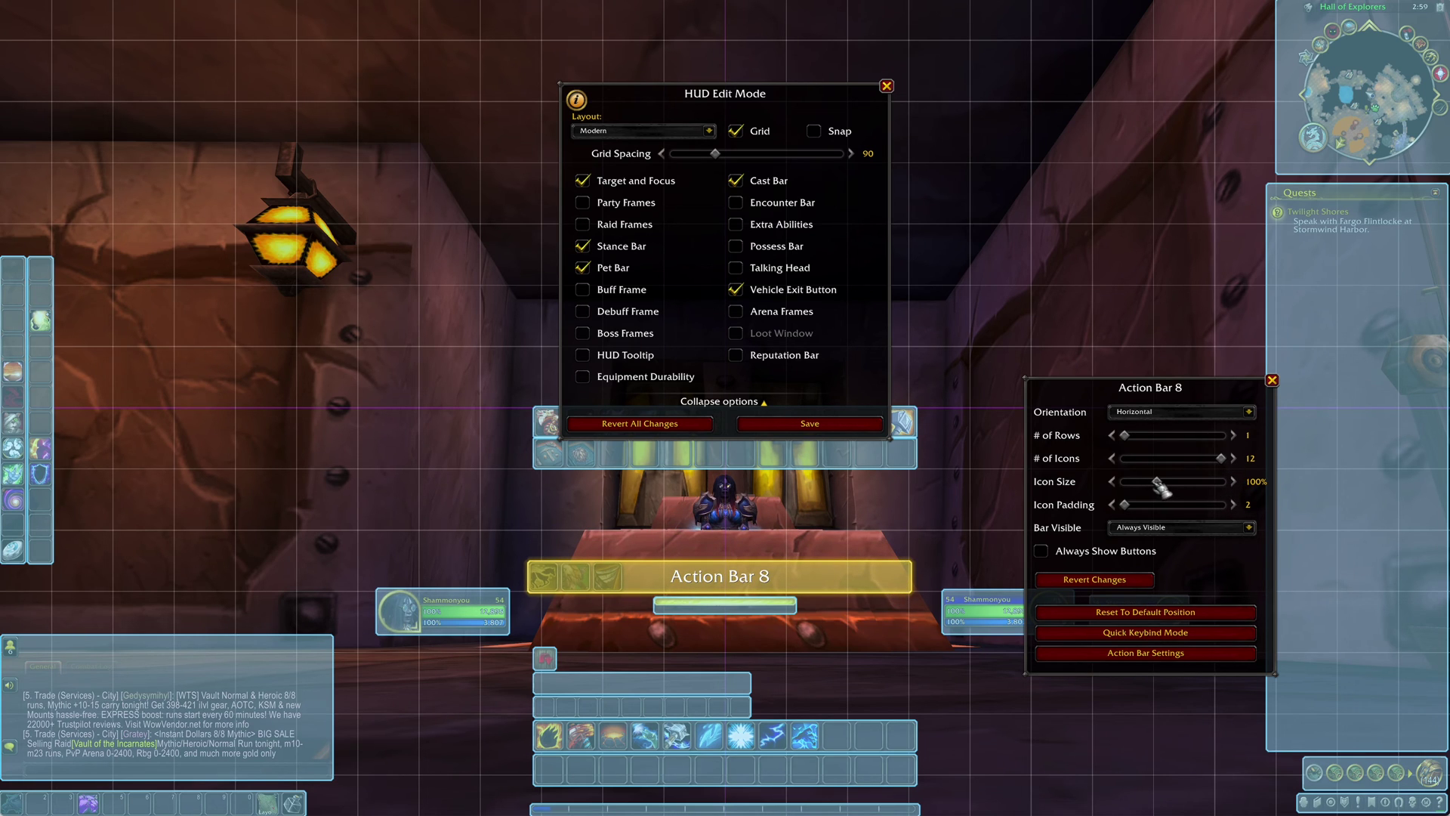
pyautogui.moveTo(1163, 484); pyautogui.dragTo(1154, 485)
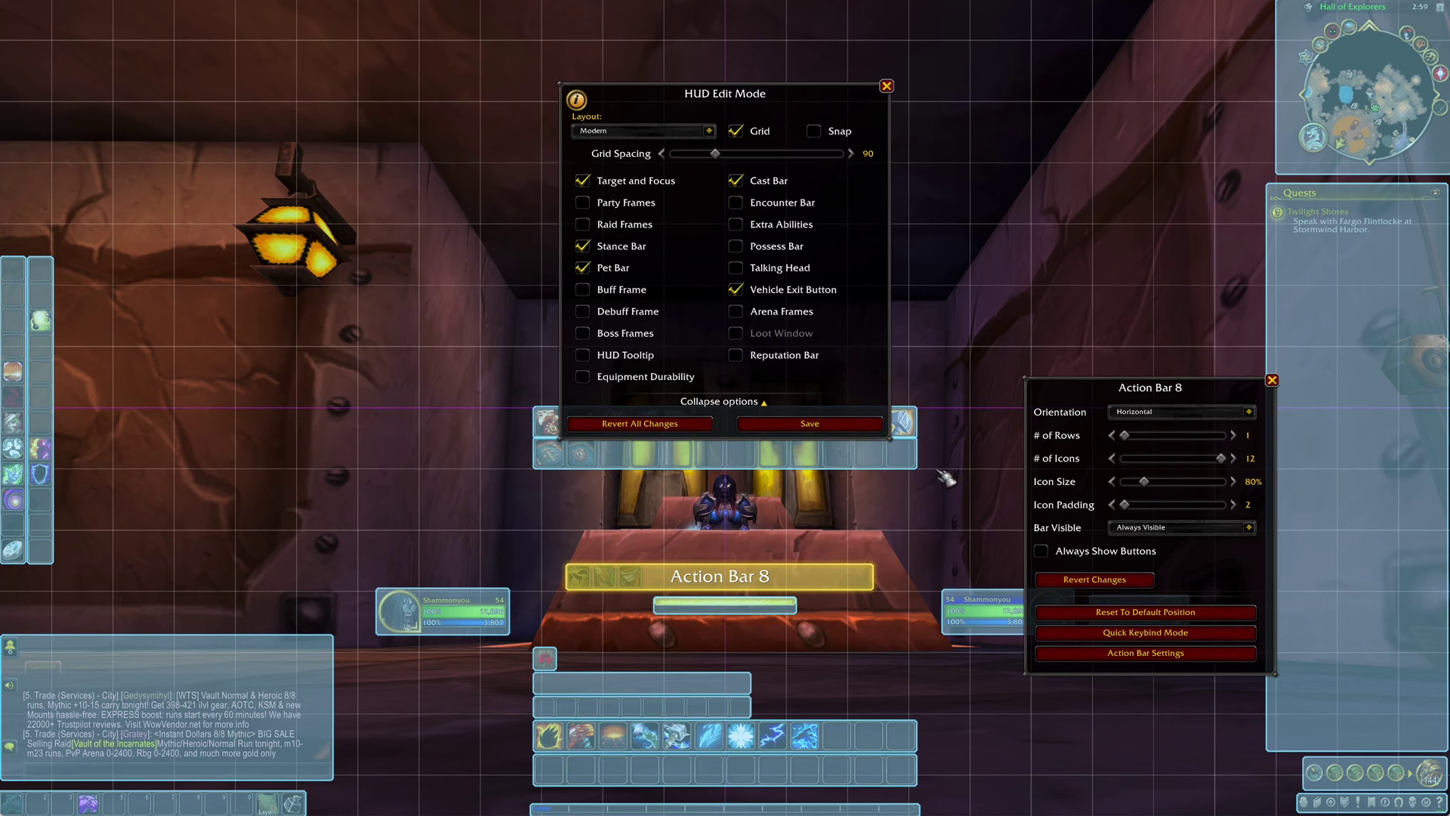
# - Set Action Bar 7's icon size to 80% and stack the bar directly above Action Bar 8
pyautogui.click(909, 463)
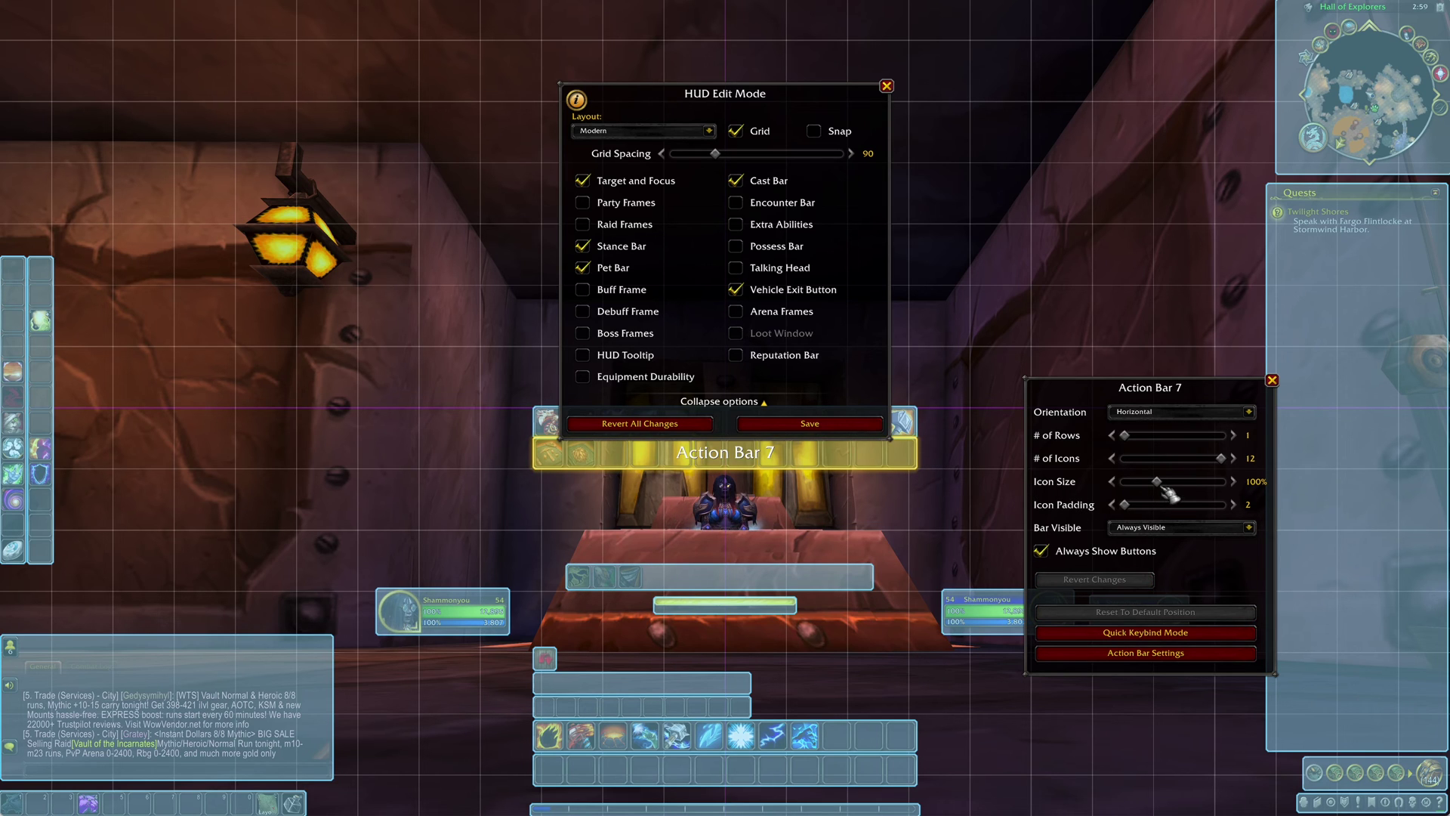
pyautogui.moveTo(1158, 484); pyautogui.dragTo(1149, 483)
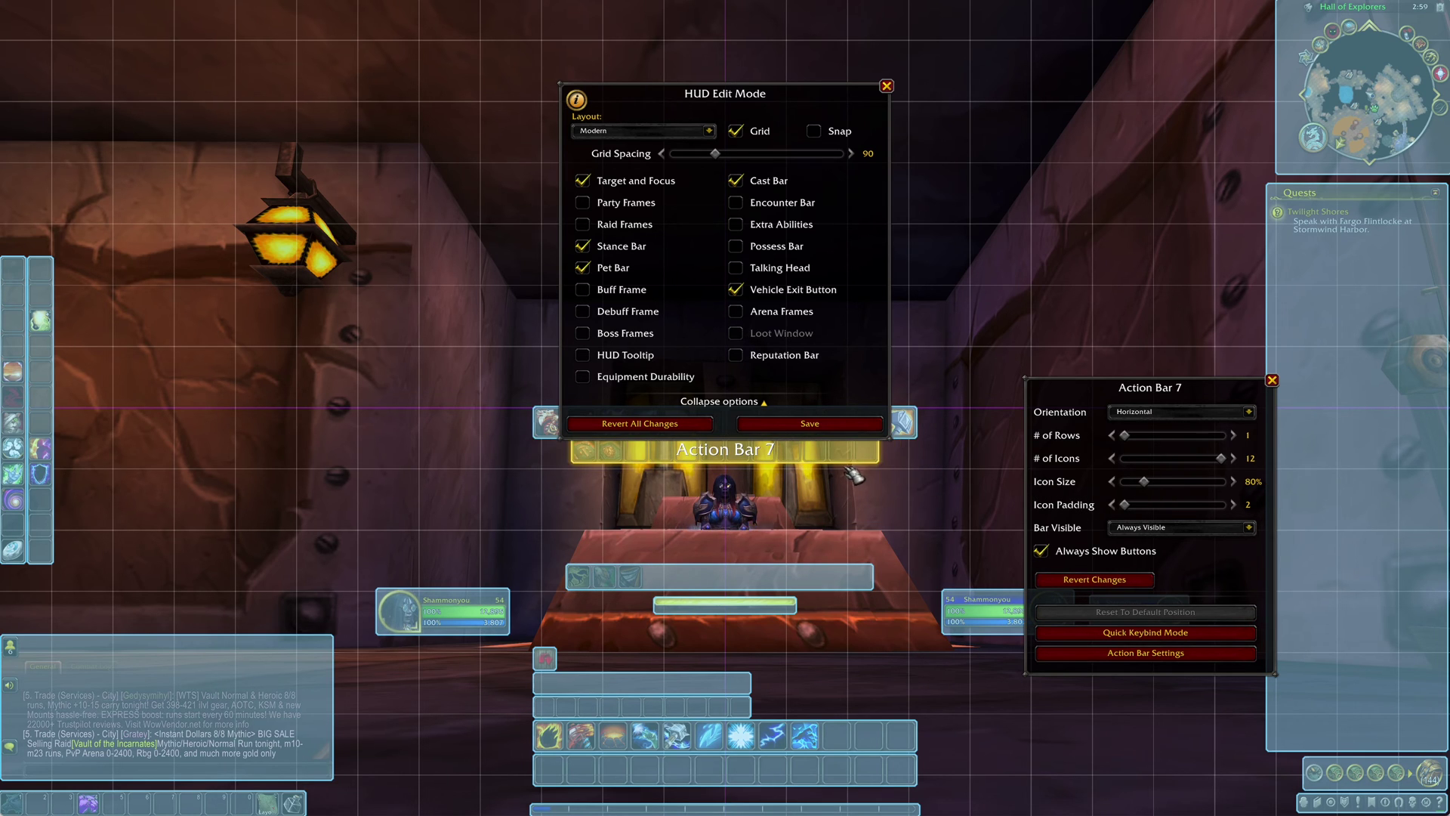
pyautogui.moveTo(846, 466); pyautogui.dragTo(835, 582)
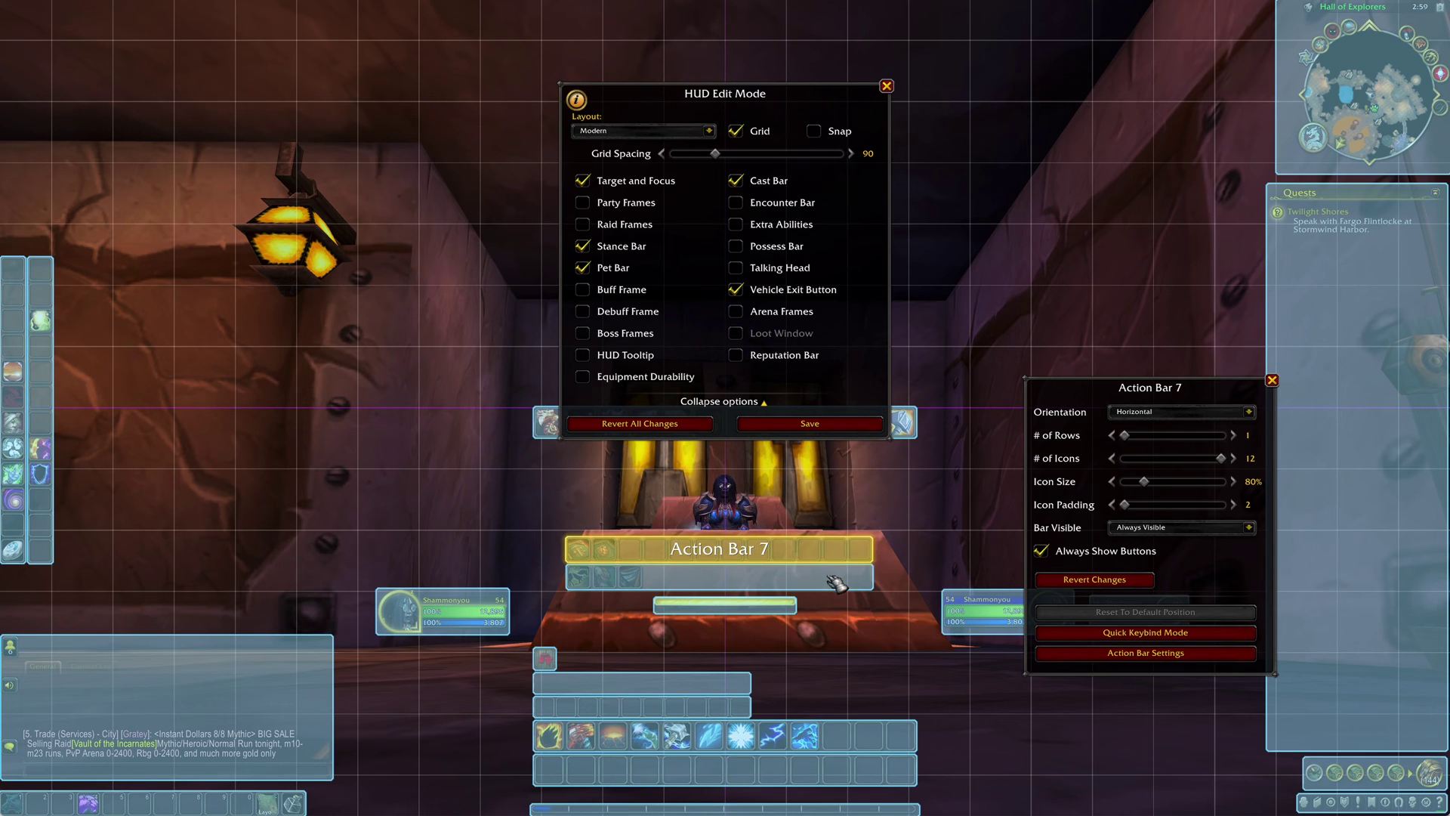
# - Set Action Bar 6's icon size to 80% and stack the bar directly above Action Bar 7
pyautogui.click(911, 427)
pyautogui.moveTo(1157, 483); pyautogui.dragTo(1144, 484)
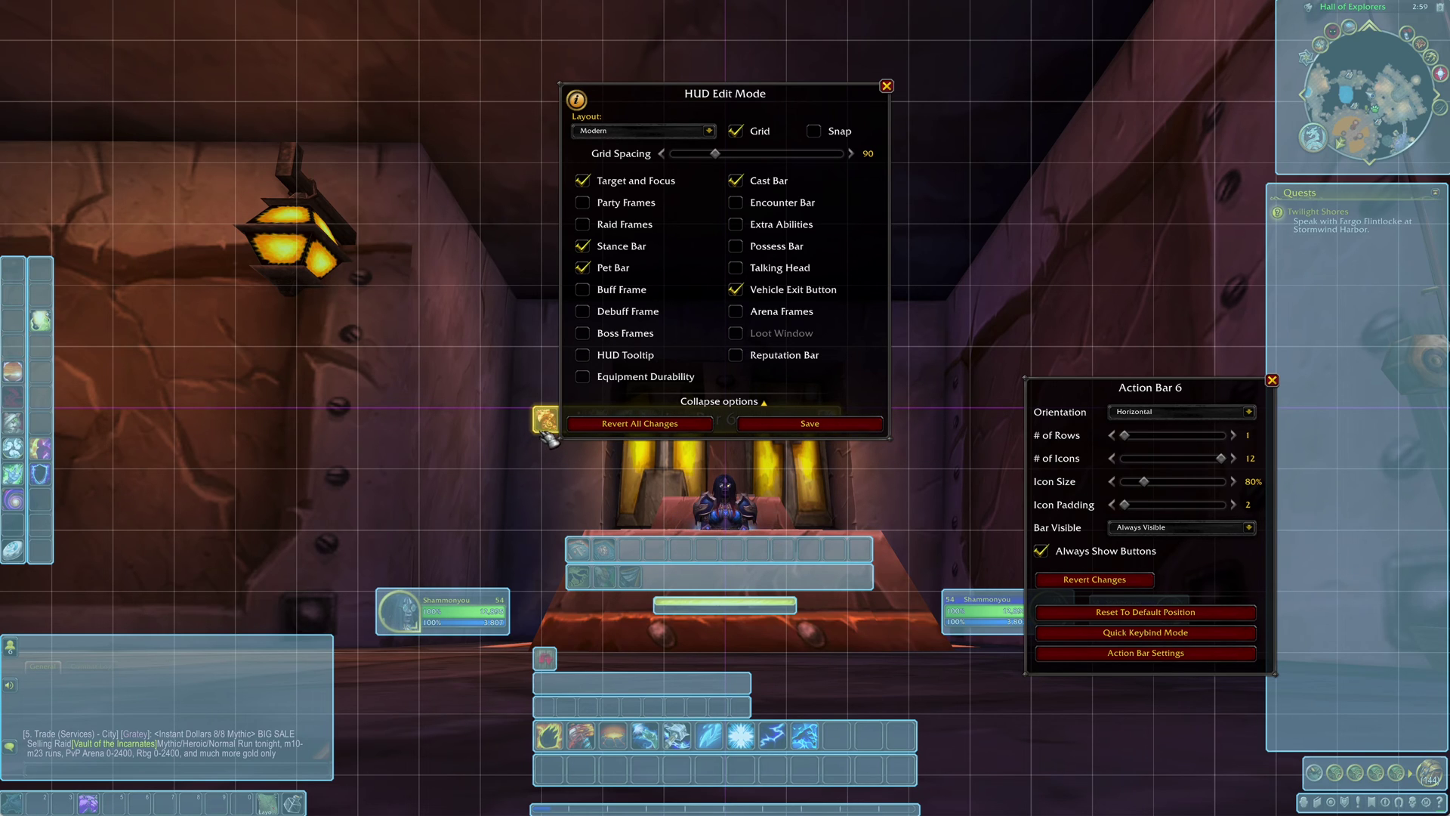
pyautogui.moveTo(550, 451); pyautogui.dragTo(586, 557)
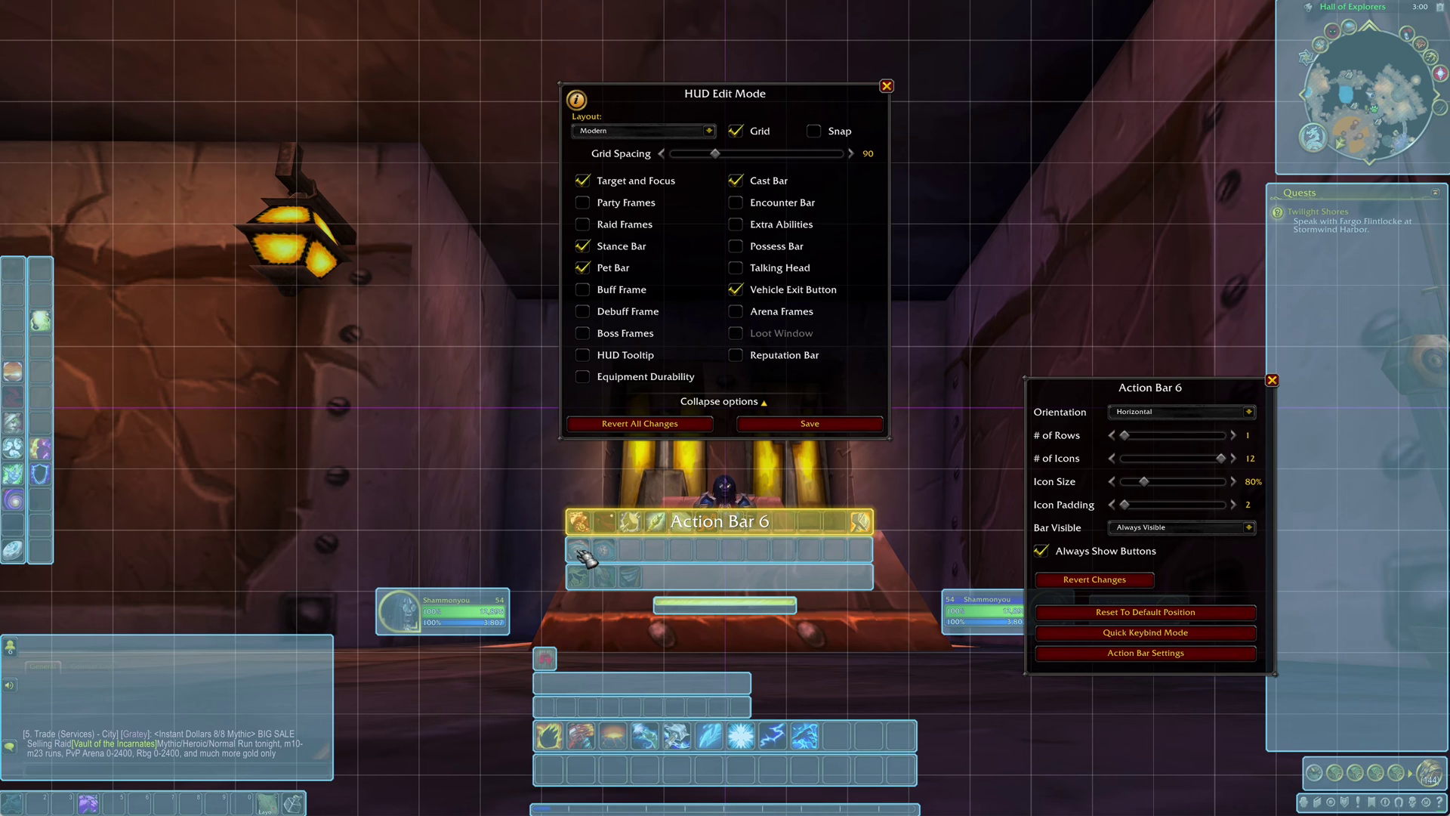
# - Place the Player Frame and Target Frame side by side in the HUD's upper-left corner, with the Experience Bar along the edge above them
pyautogui.moveTo(809, 100); pyautogui.dragTo(393, 181)
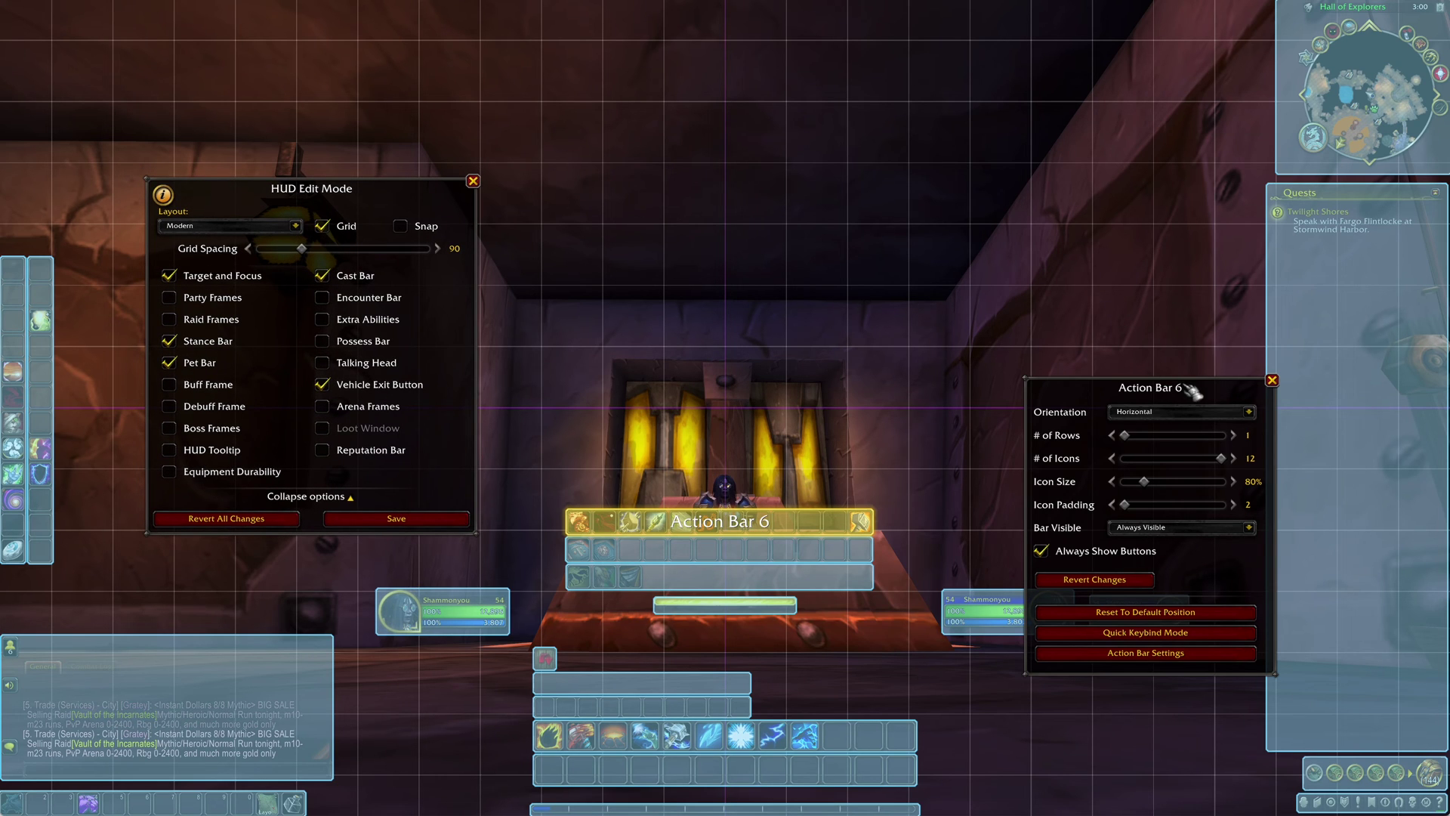
pyautogui.moveTo(1191, 389); pyautogui.dragTo(1186, 178)
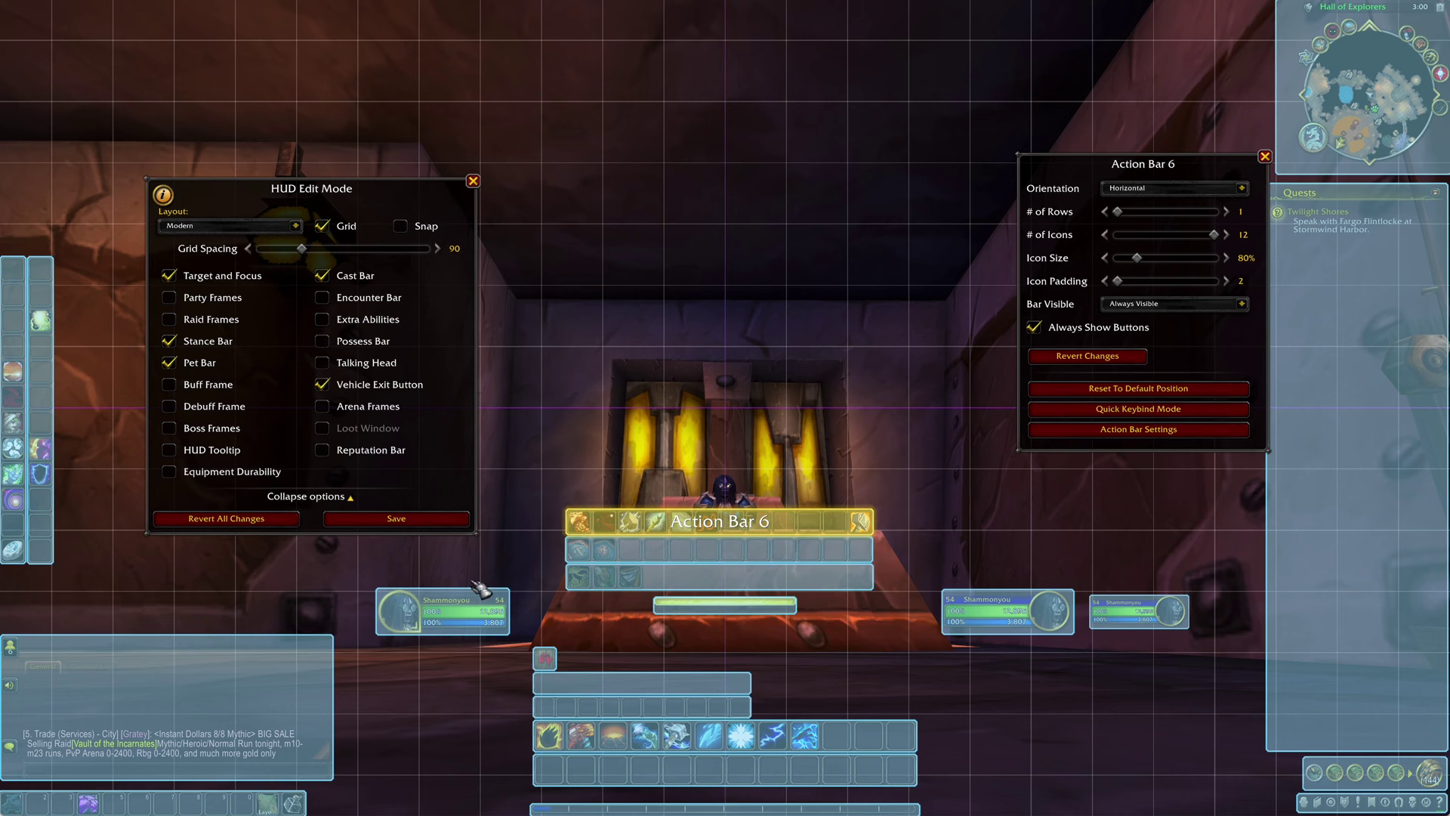
pyautogui.moveTo(462, 612); pyautogui.dragTo(91, 33)
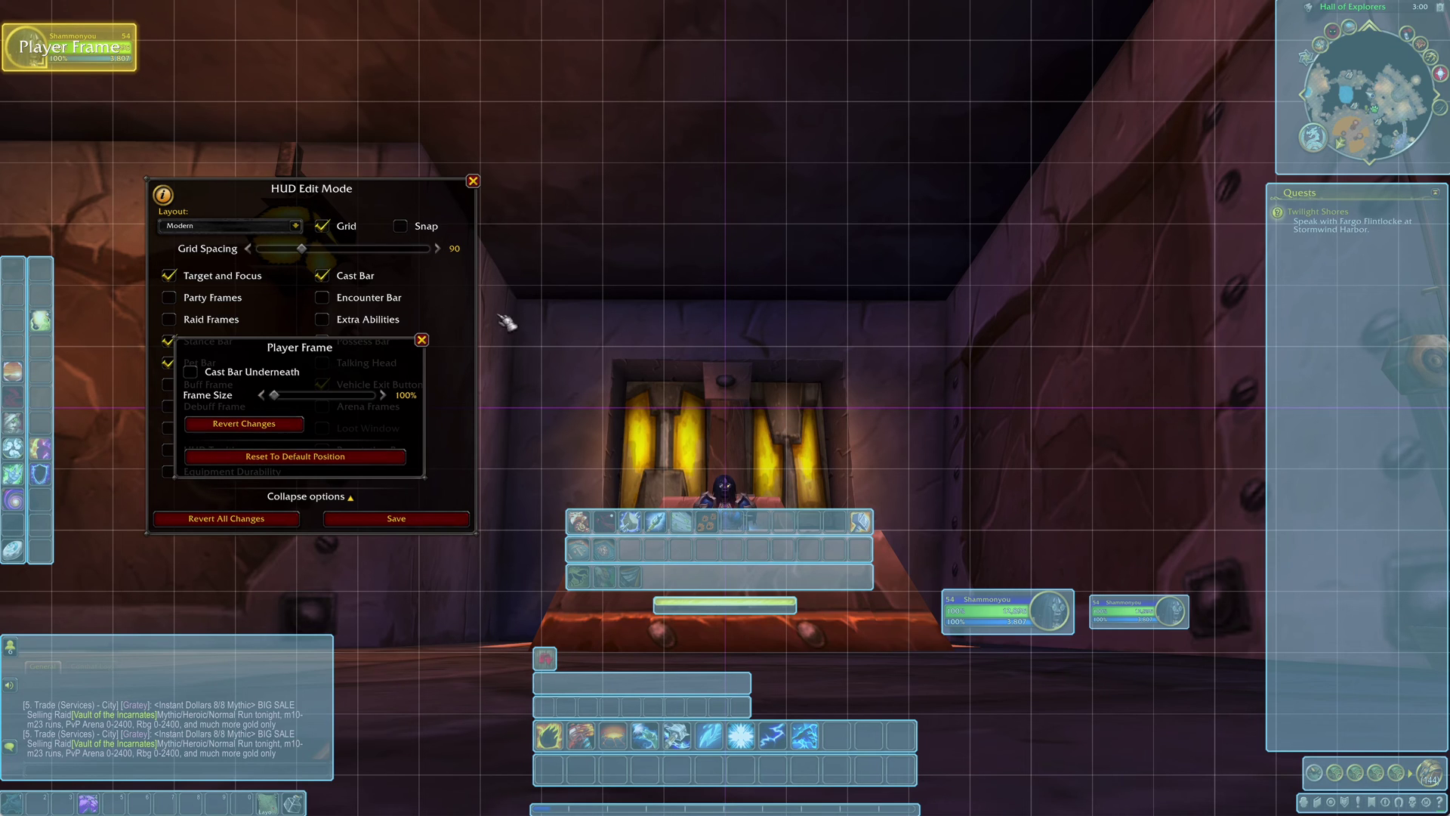
pyautogui.moveTo(770, 808); pyautogui.dragTo(253, 3)
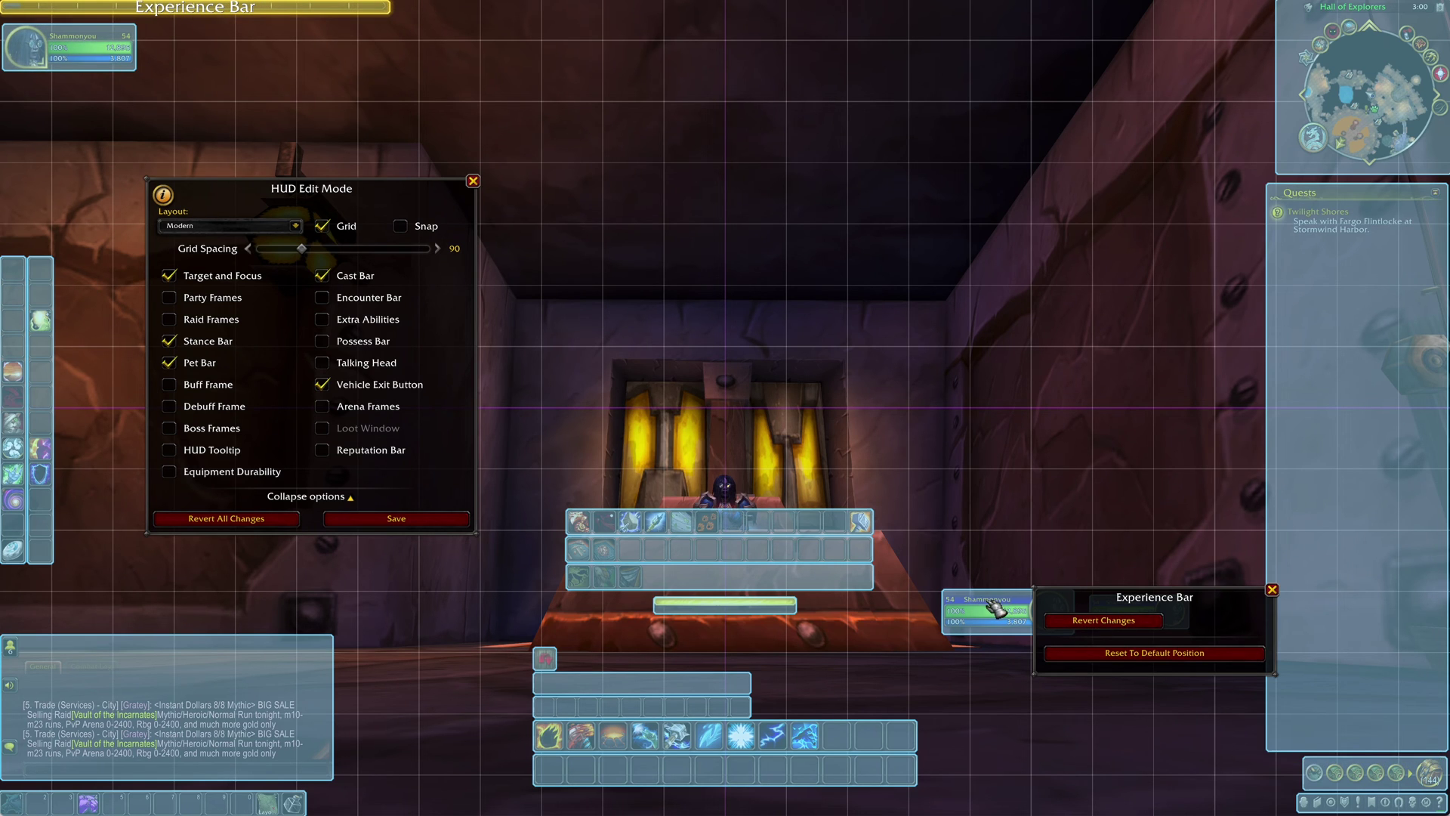
pyautogui.moveTo(985, 596); pyautogui.dragTo(192, 25)
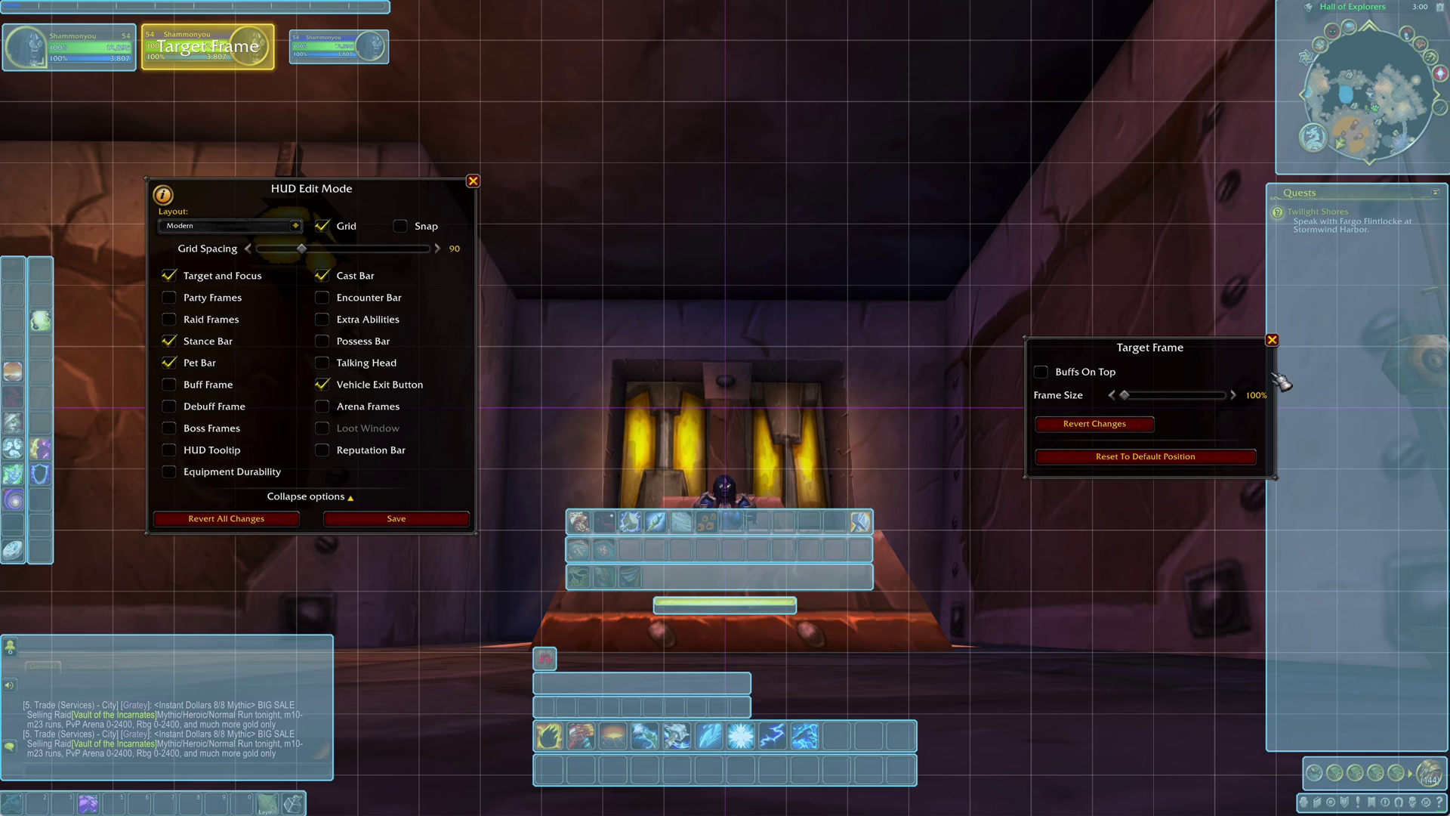
pyautogui.click(1271, 340)
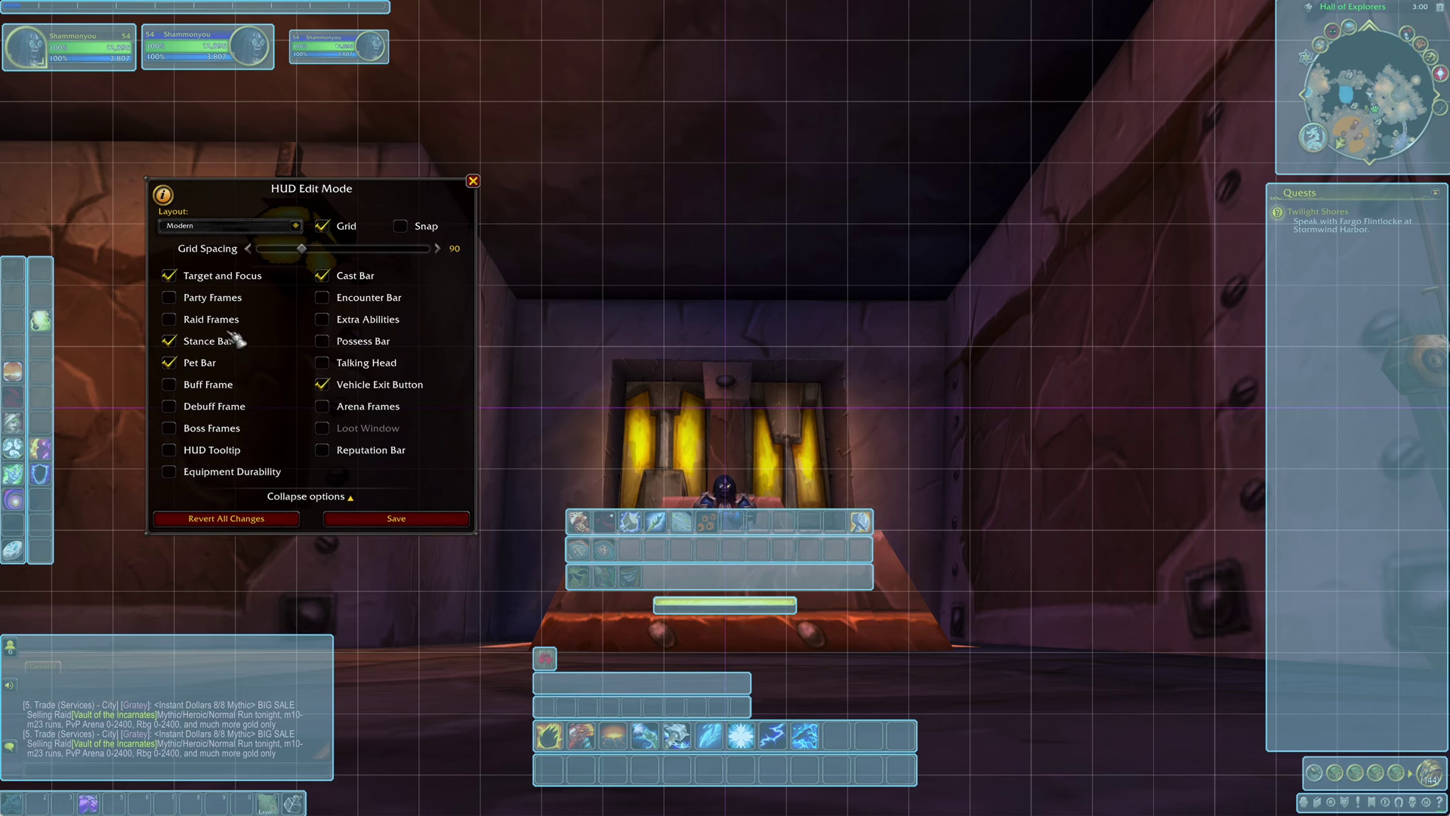
# - Check where the Party Frames, Raid Frames and Pet Bar sit by toggling the visibility of each
pyautogui.click(170, 298)
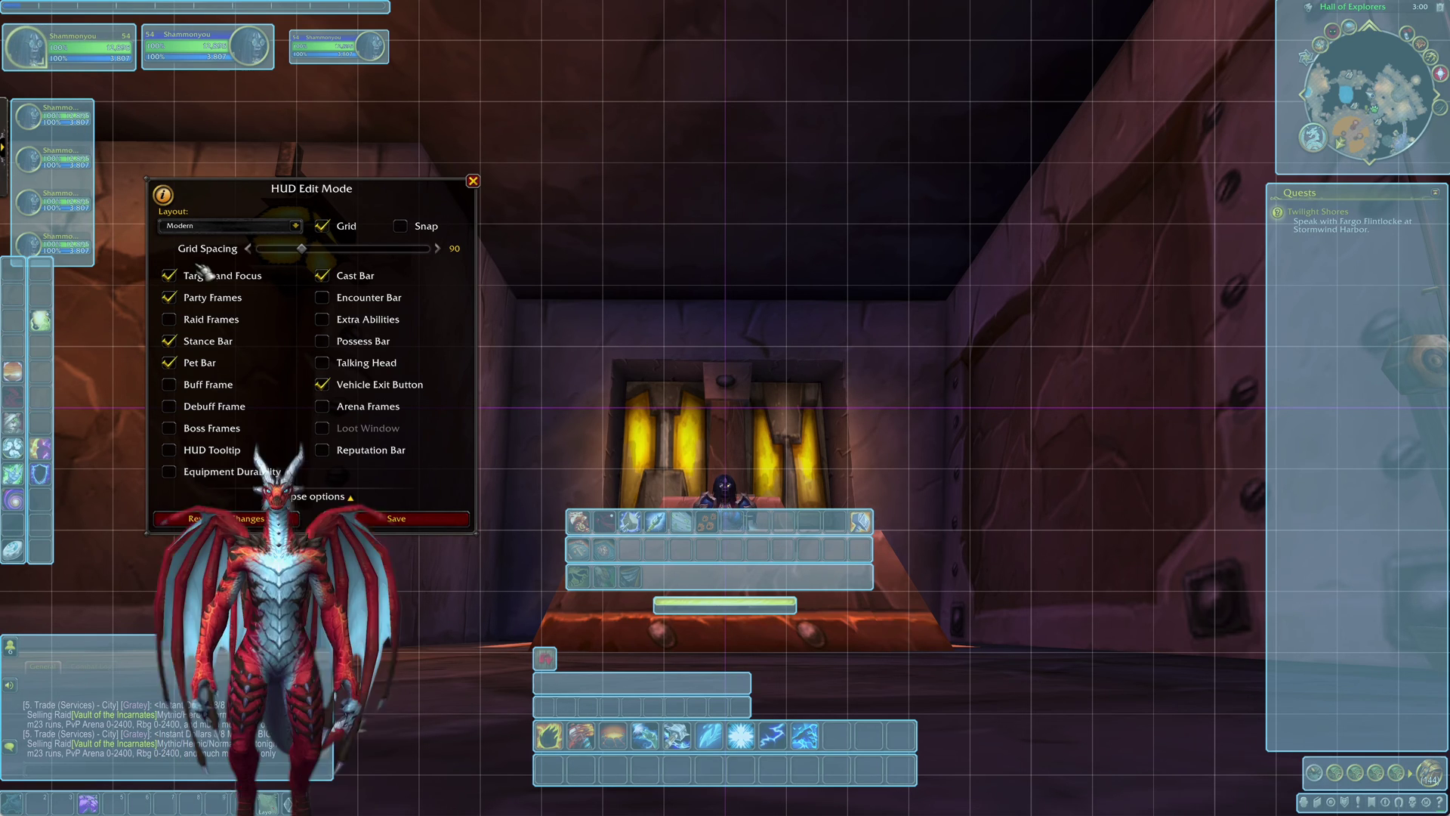
pyautogui.click(169, 298)
pyautogui.click(169, 320)
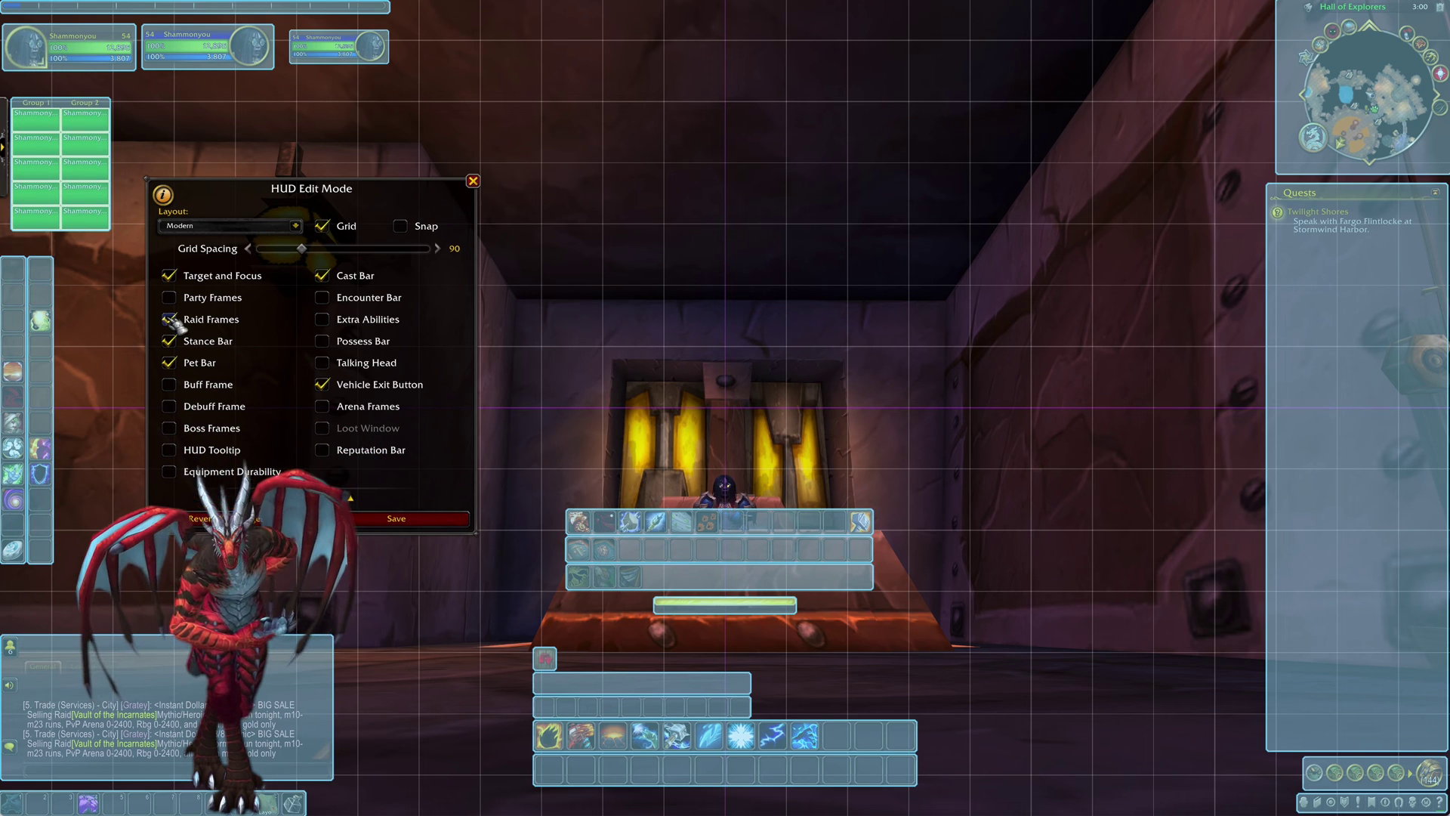
pyautogui.click(170, 320)
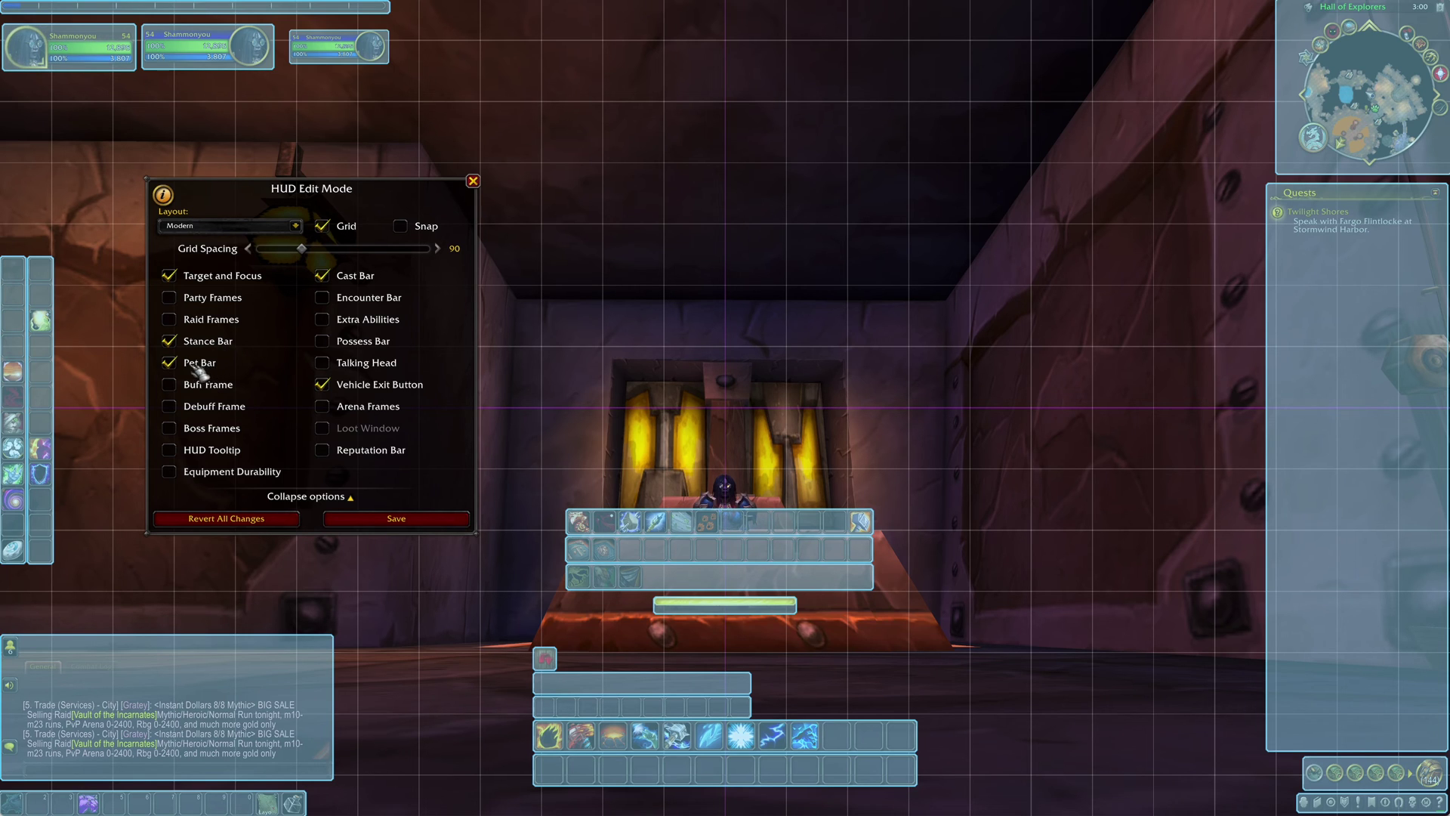
pyautogui.click(169, 363)
pyautogui.click(169, 363)
# - Move the Cast Bar up above the stacked action bars and place the Pet Bar directly beneath Action Bar 8
pyautogui.click(642, 683)
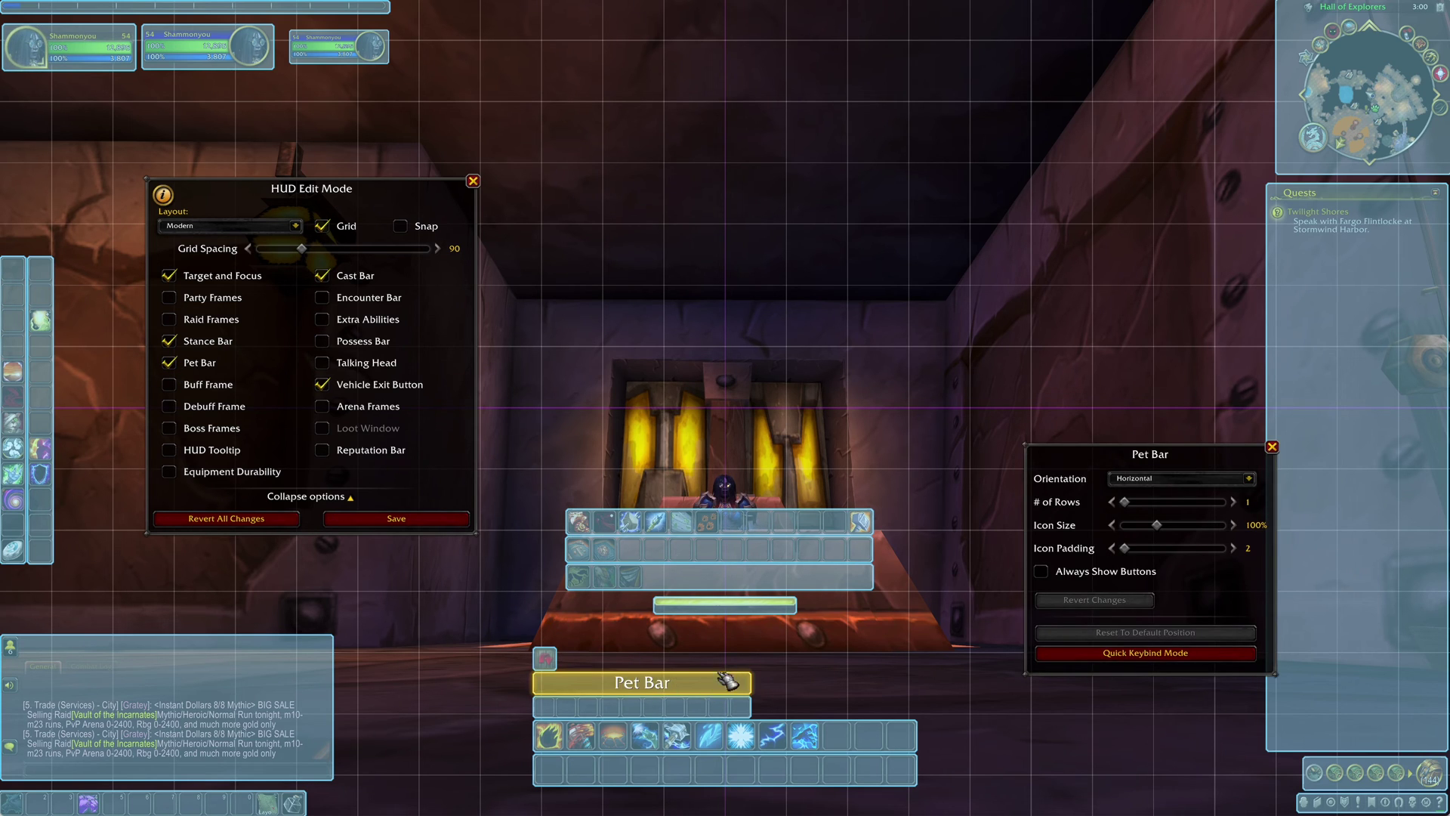
pyautogui.moveTo(726, 679); pyautogui.dragTo(789, 648)
pyautogui.moveTo(775, 598); pyautogui.dragTo(773, 413)
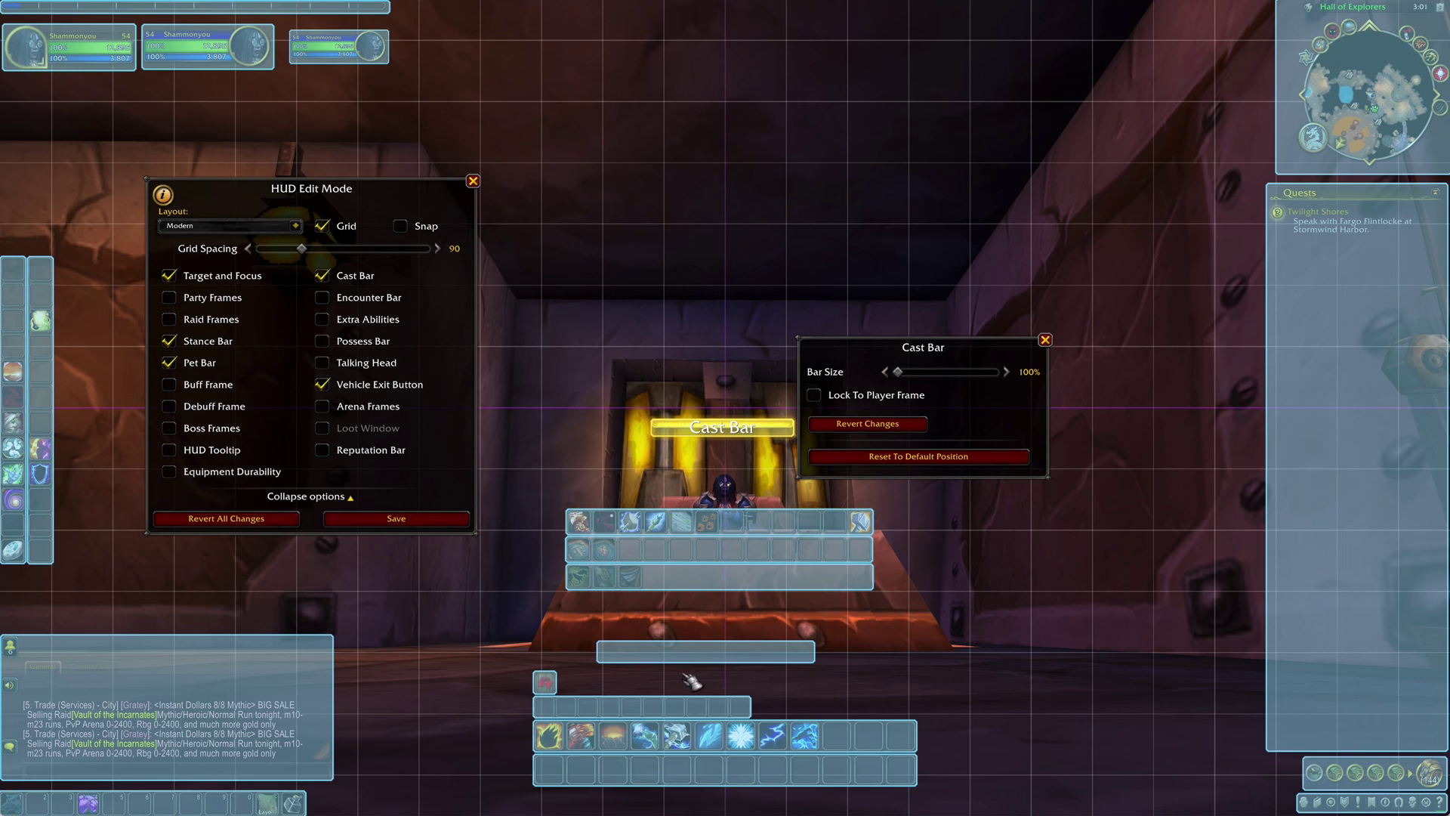
pyautogui.moveTo(721, 648); pyautogui.dragTo(747, 597)
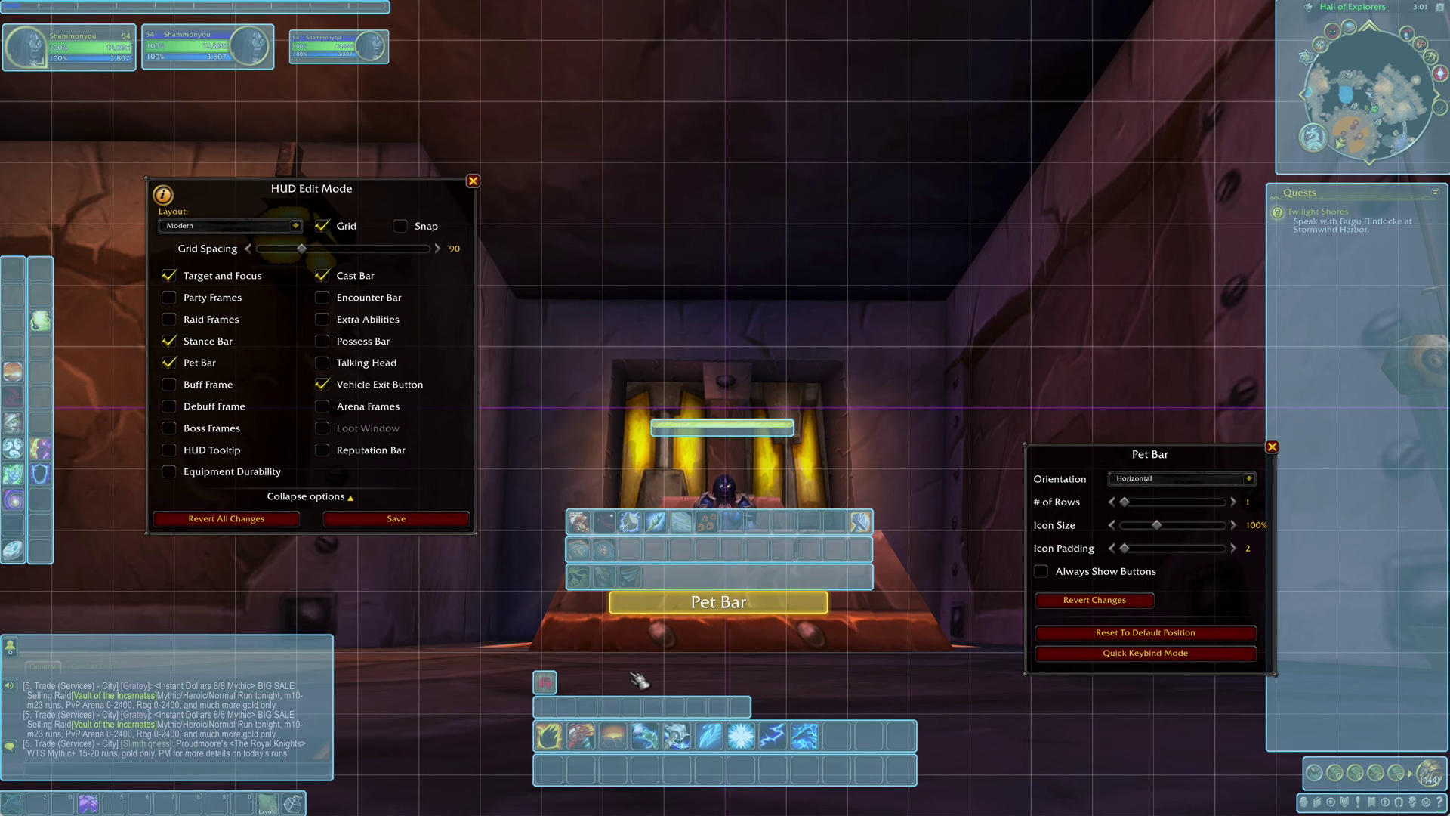
# - Place the Vehicle Exit Button to the right of Action Bar 6 and the Stance Bar just above that bar's left end
pyautogui.click(546, 682)
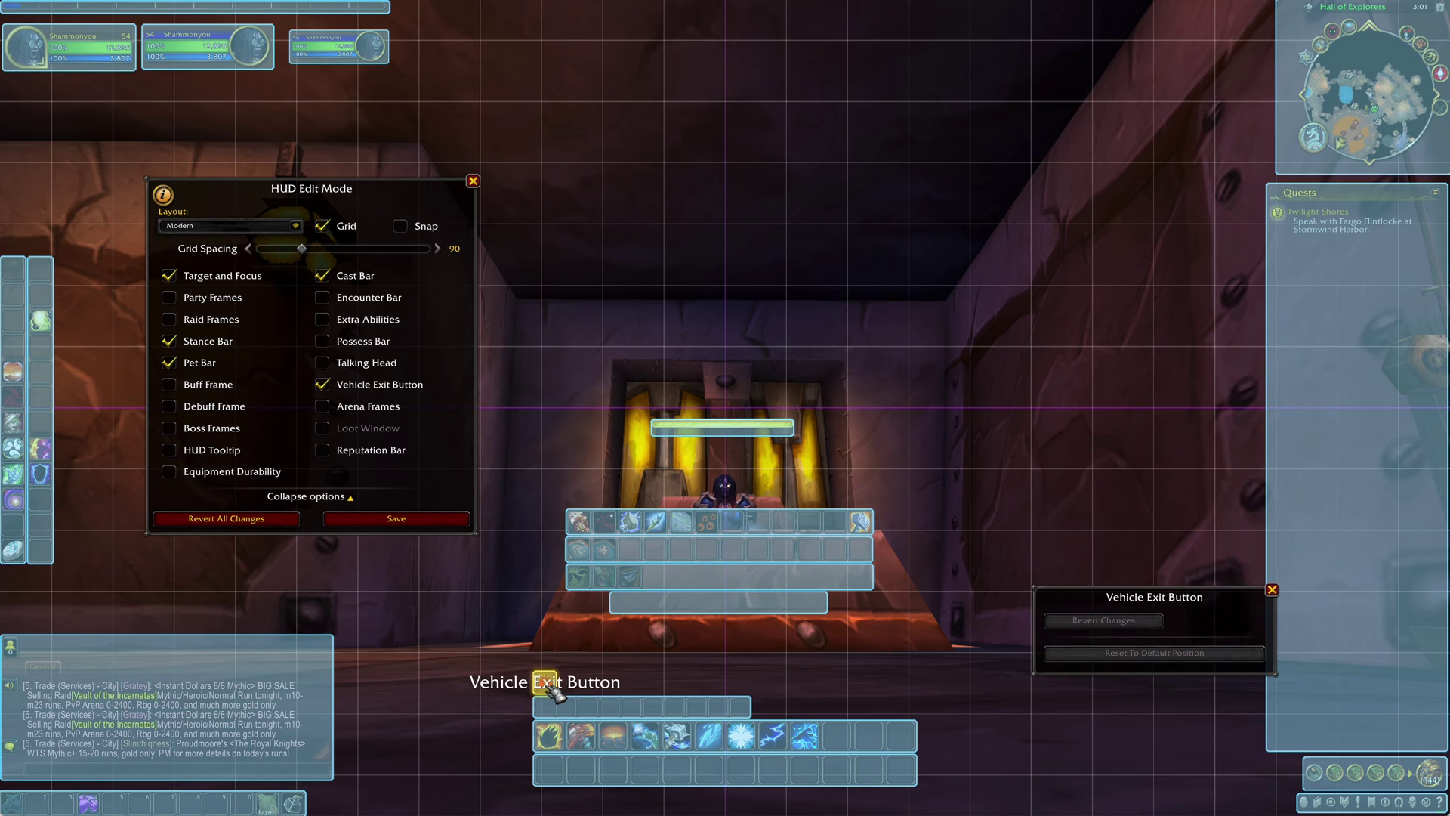
pyautogui.moveTo(552, 686); pyautogui.dragTo(947, 522)
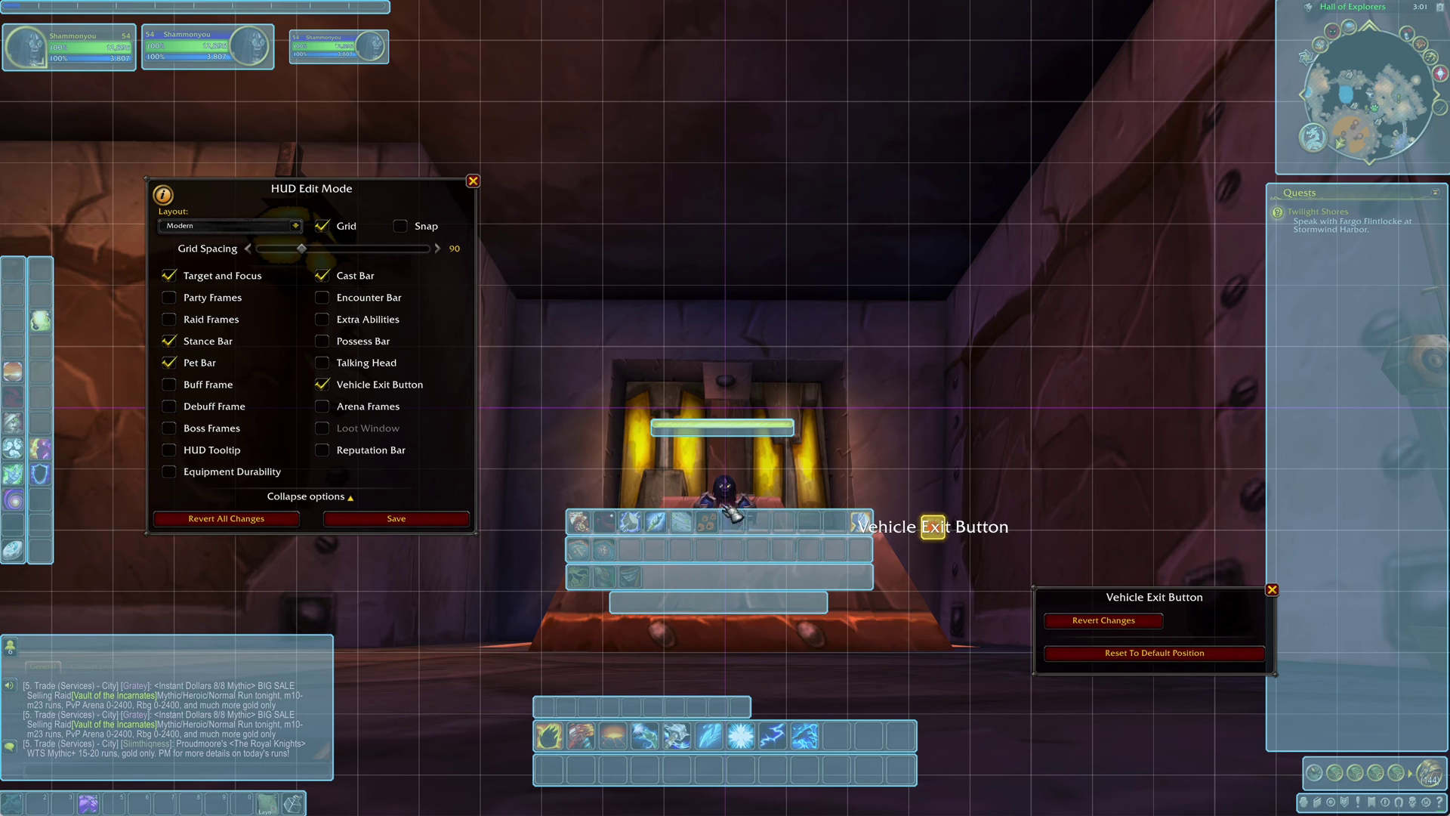
pyautogui.click(663, 707)
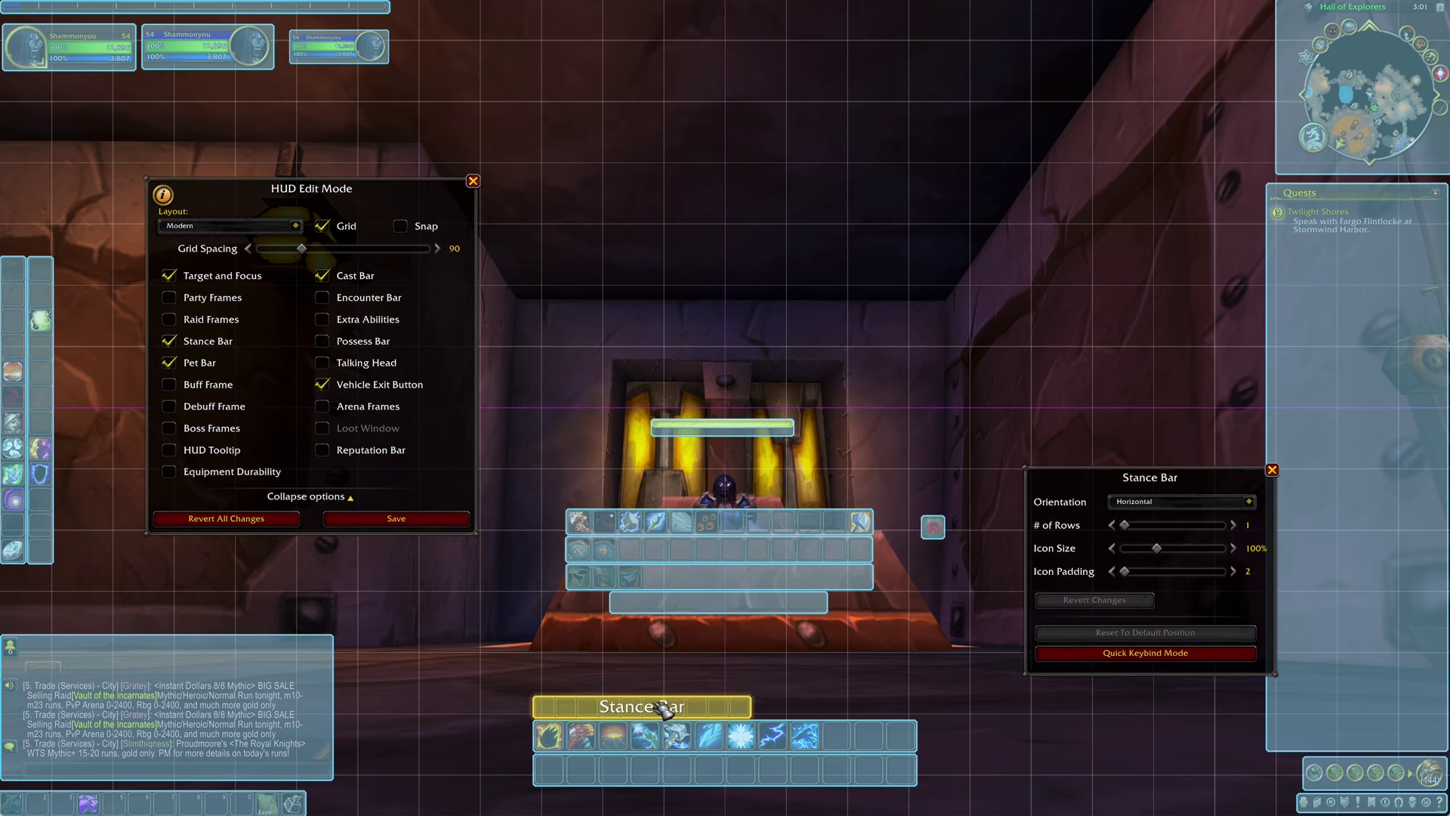
pyautogui.moveTo(663, 707); pyautogui.dragTo(602, 486)
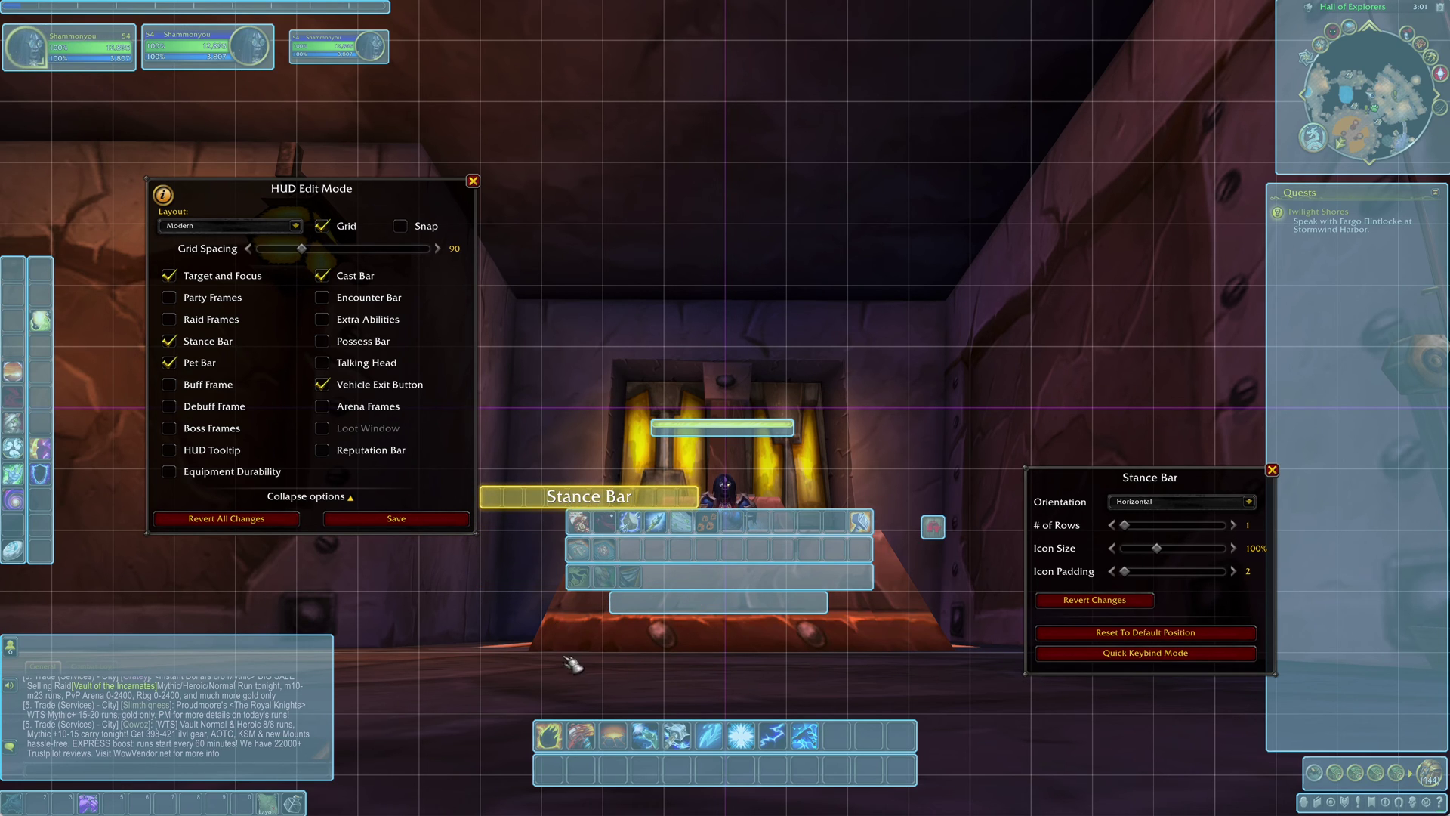
pyautogui.click(730, 744)
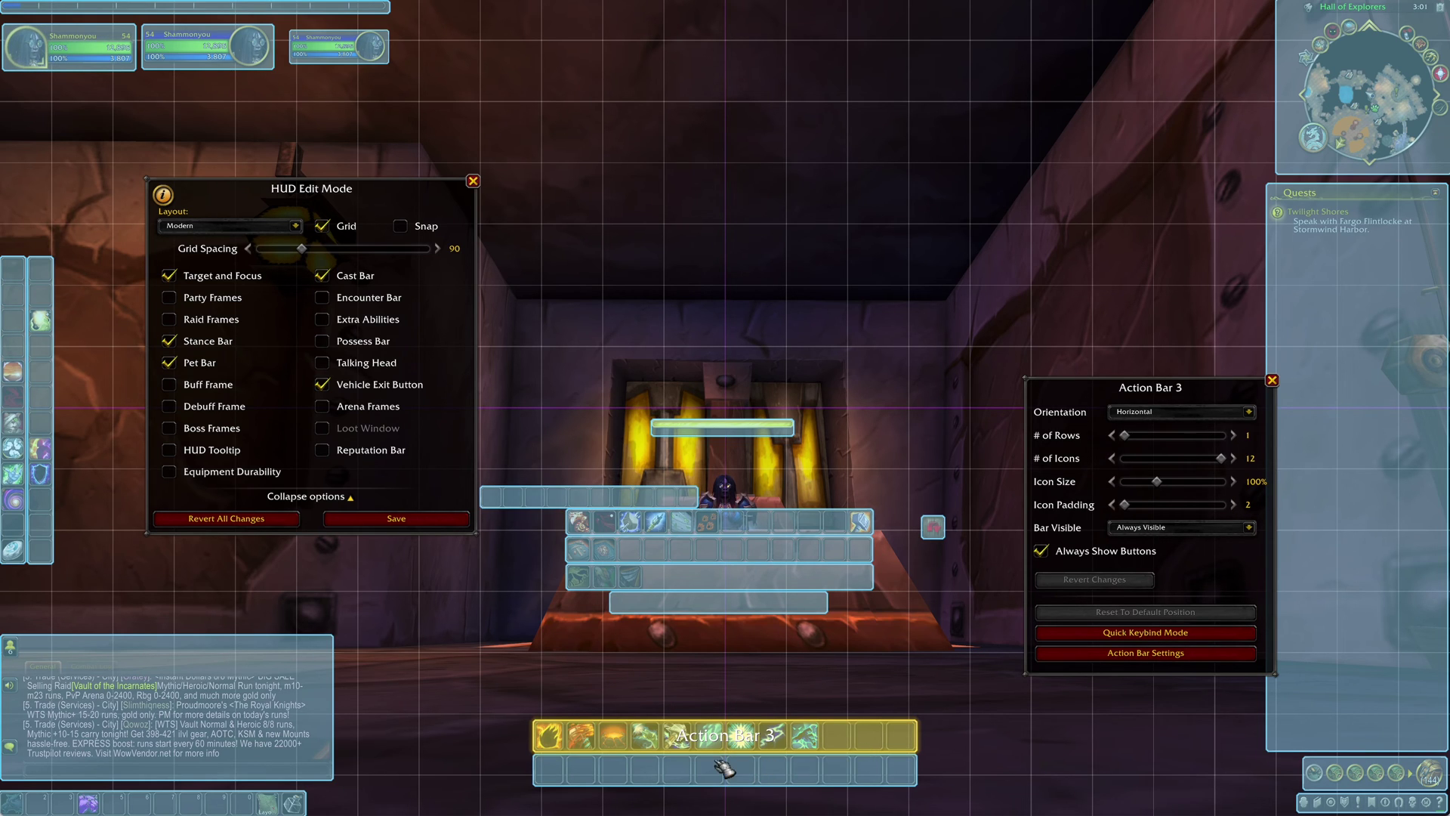
pyautogui.click(1272, 380)
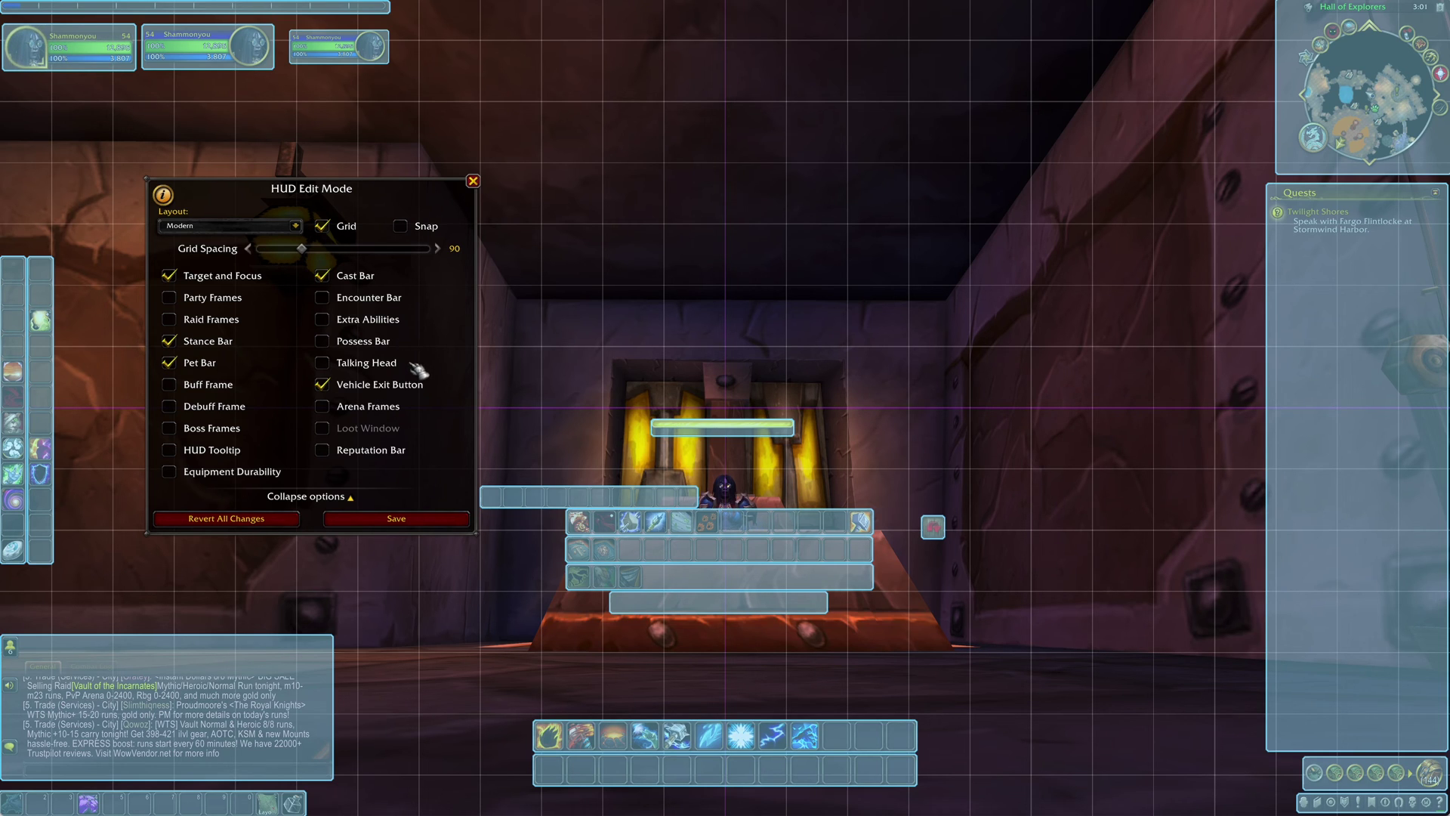
# - Show the Talking Head frame, move it to the upper middle of the HUD, and close its settings
pyautogui.click(323, 363)
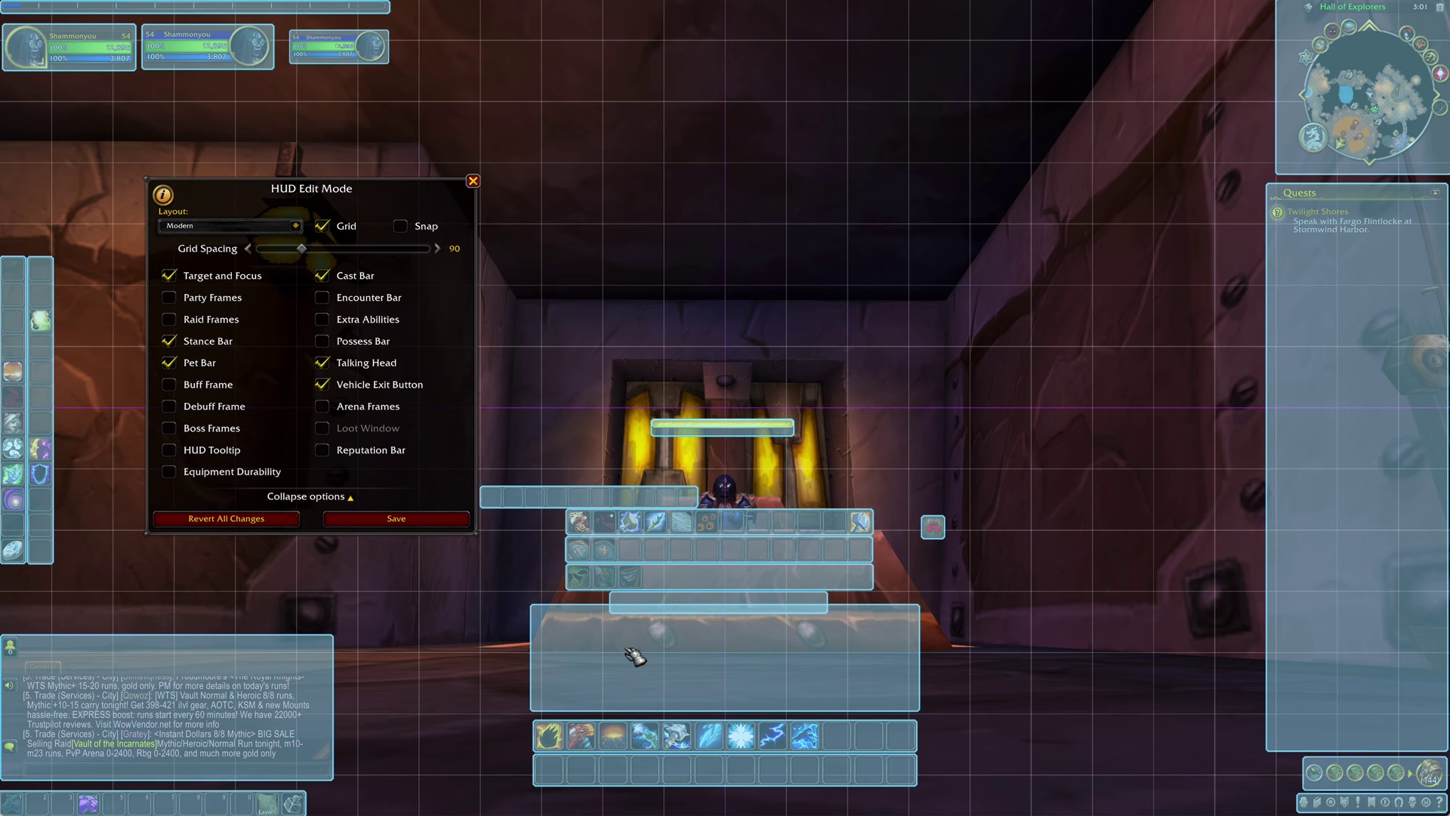
pyautogui.moveTo(738, 671); pyautogui.dragTo(685, 55)
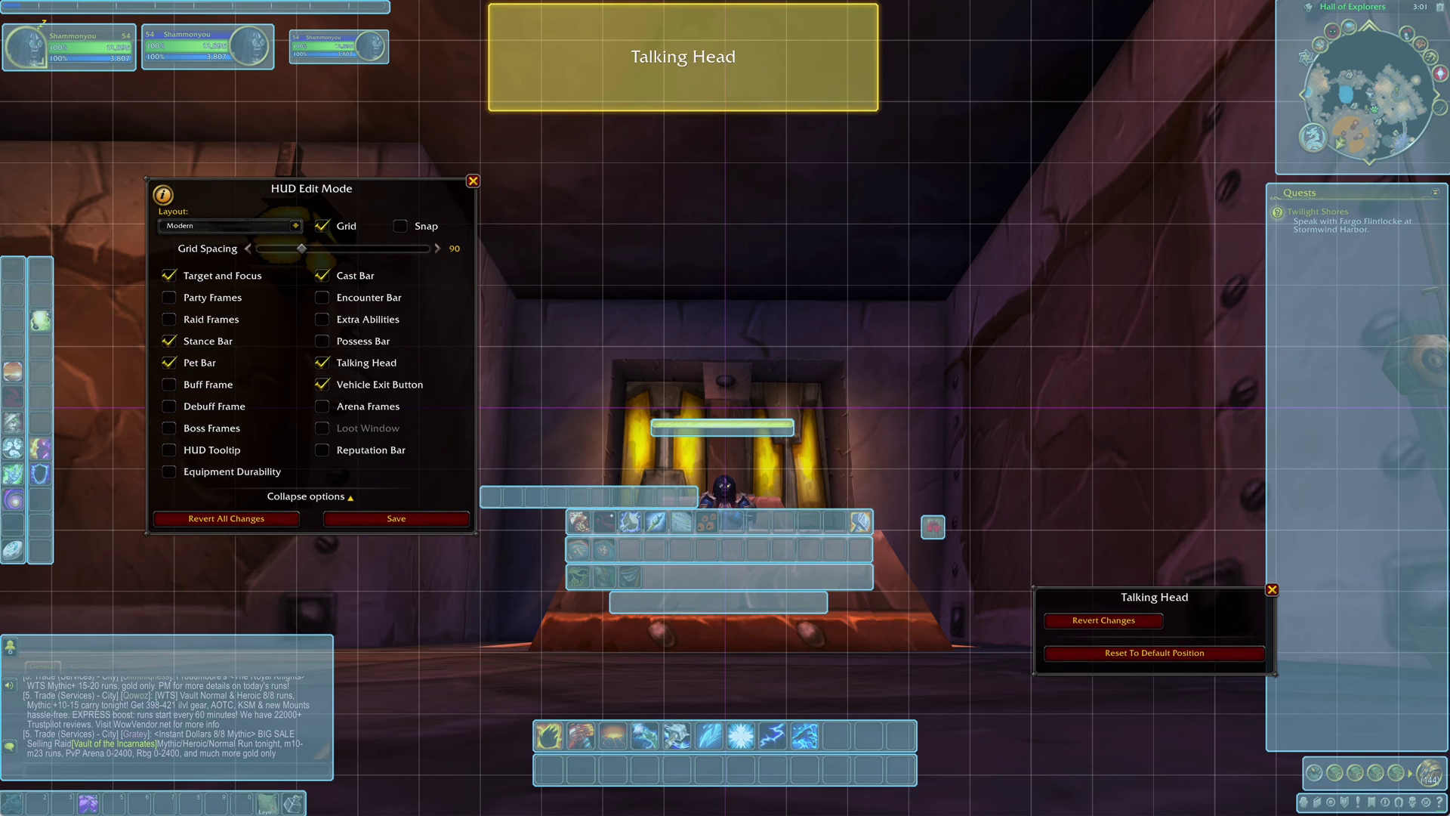
pyautogui.click(1271, 589)
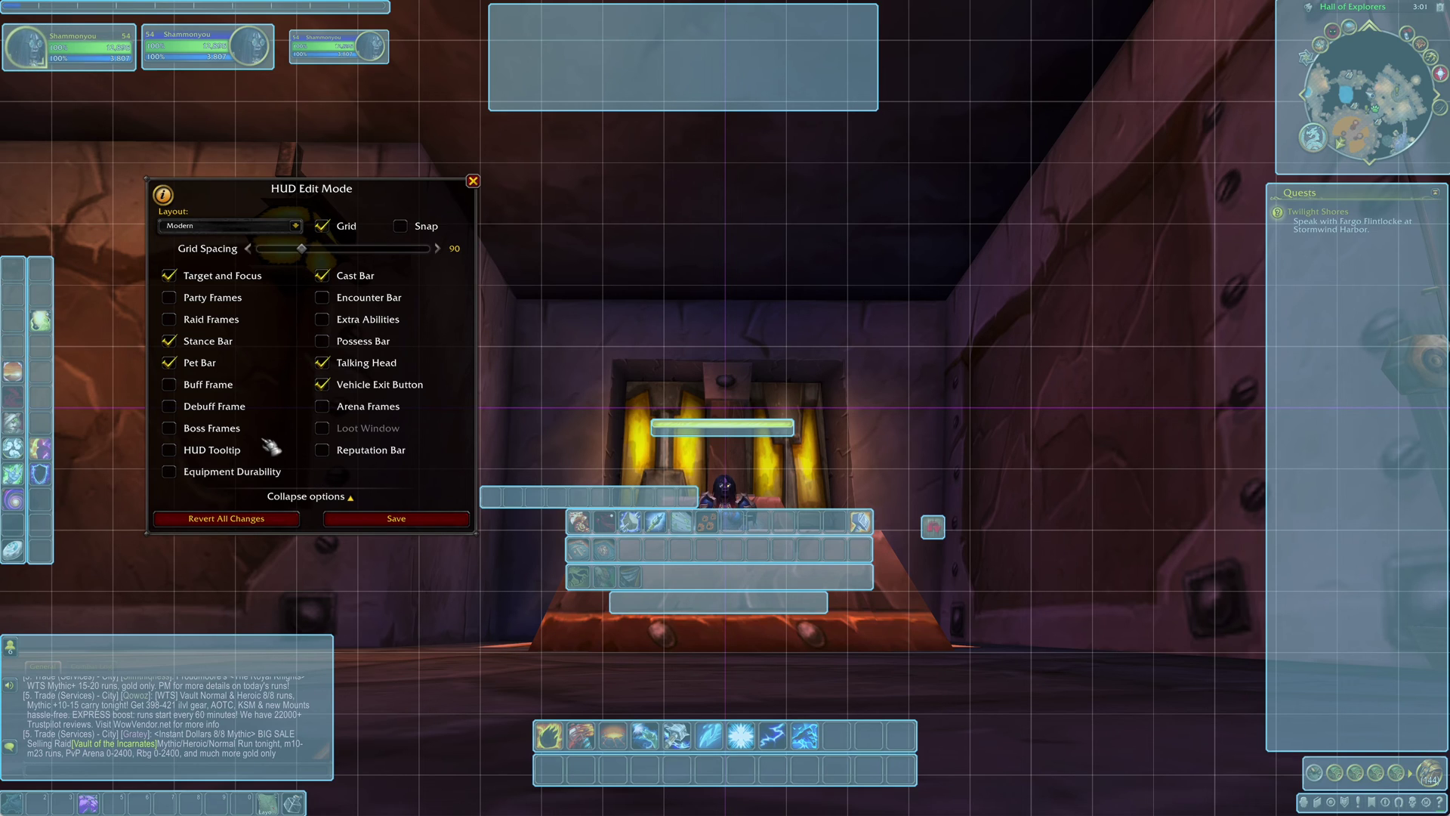
# - Show the Buff Frame and Debuff Frame, and toggle the Boss Frames on and back off
pyautogui.click(169, 384)
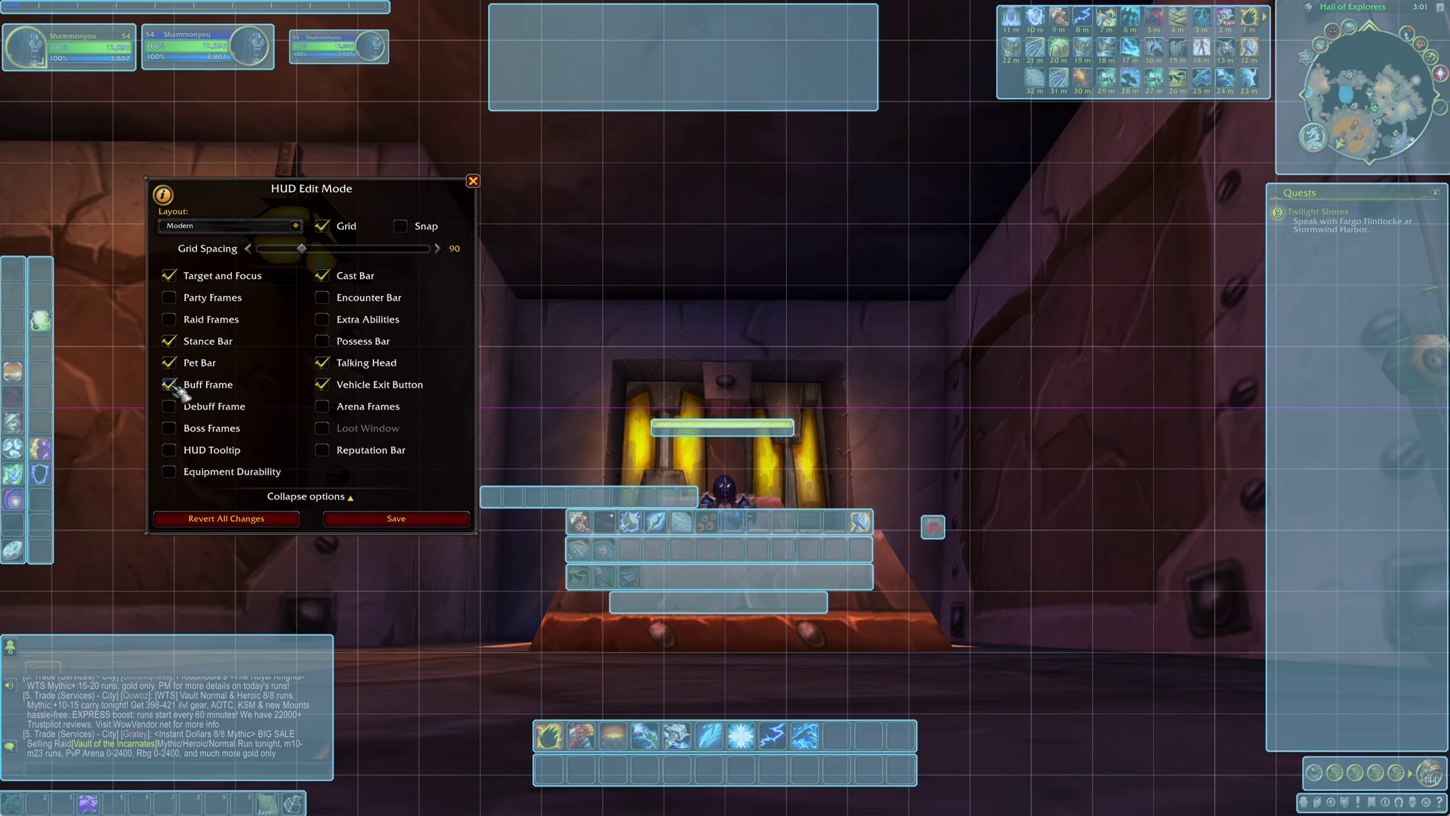
pyautogui.click(172, 408)
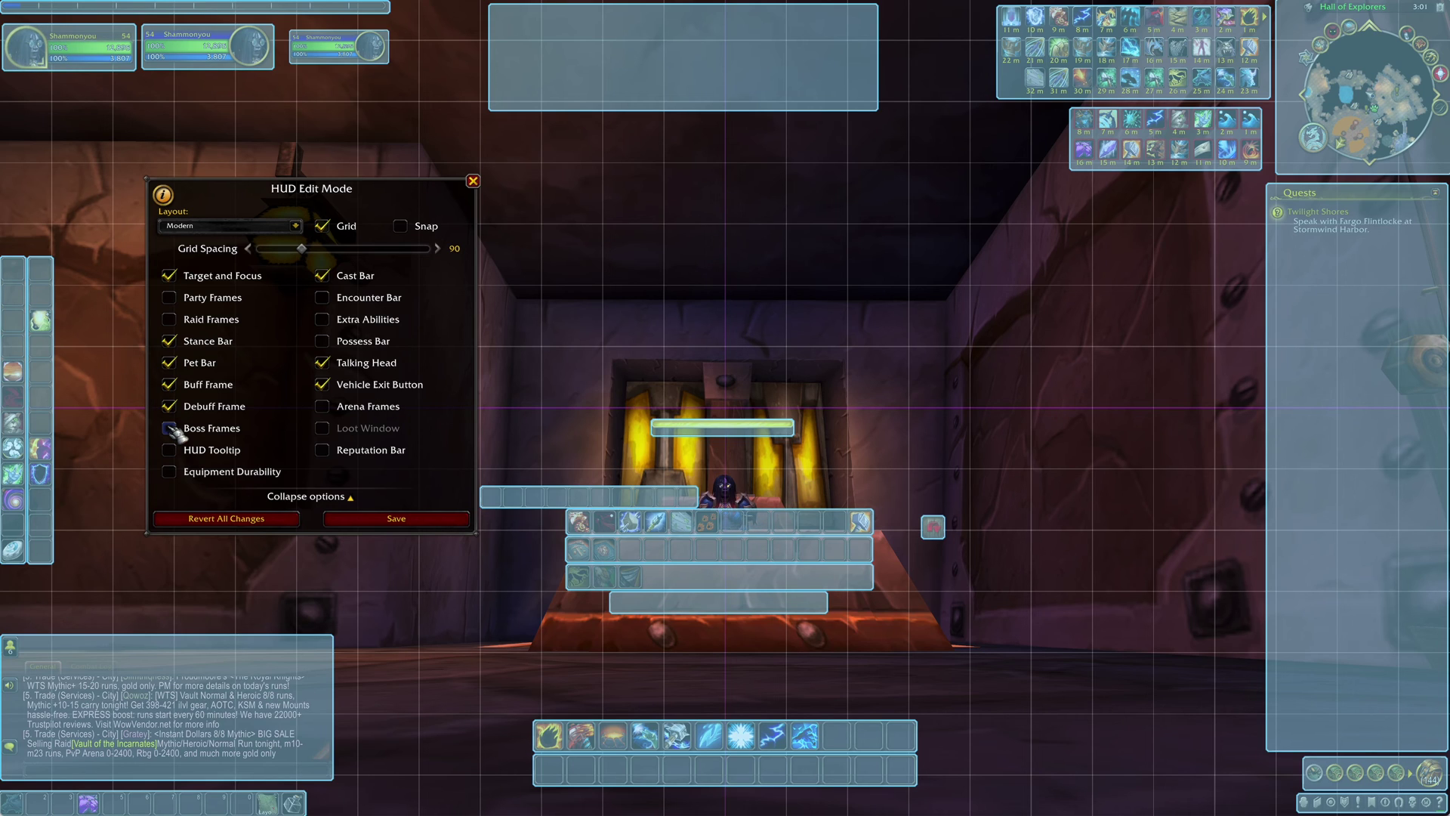
pyautogui.click(170, 428)
pyautogui.click(170, 428)
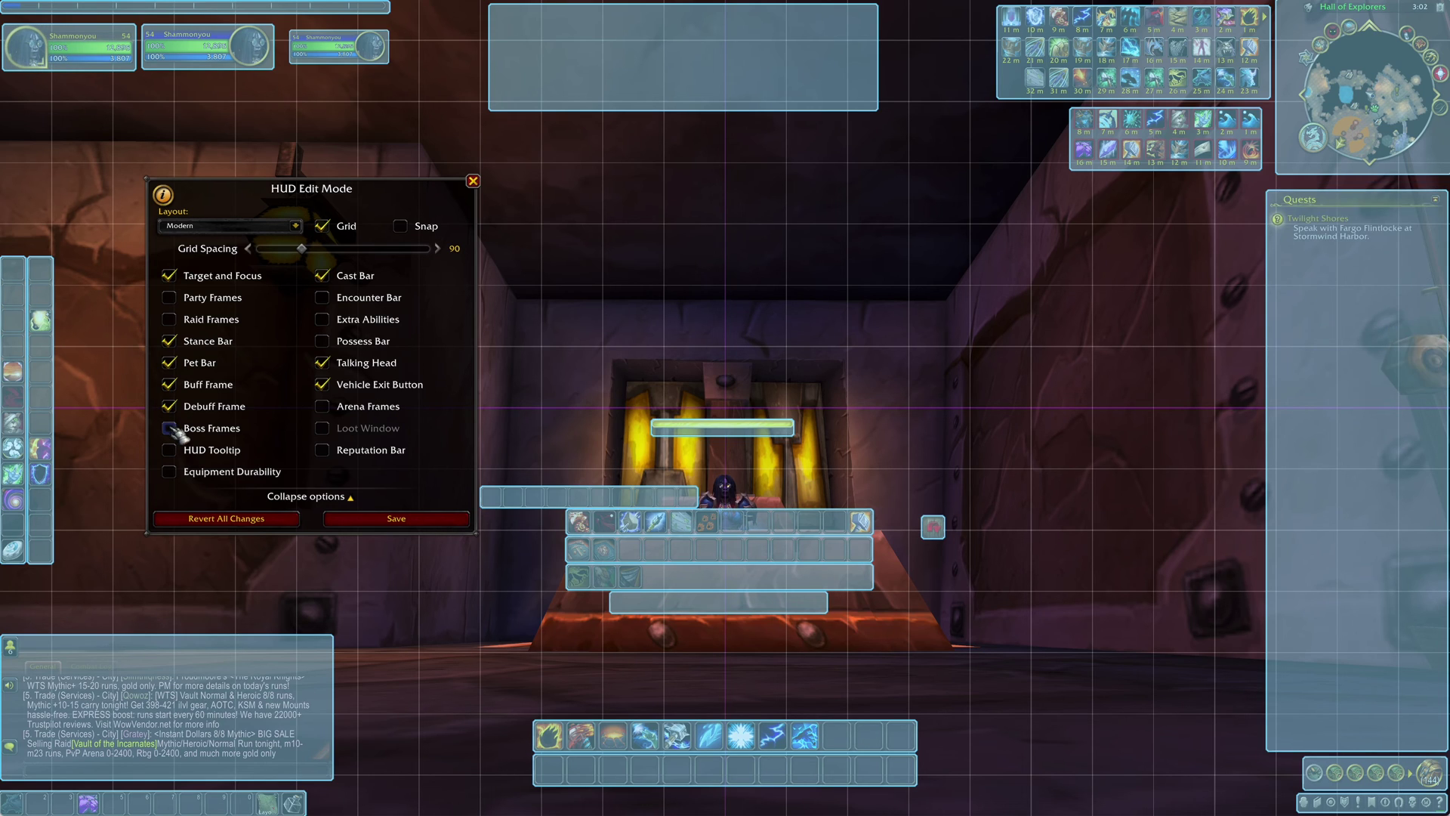
# - Show the HUD Tooltip, move it just right of the HUD's centre beside the Cast Bar, and close its settings
pyautogui.click(171, 451)
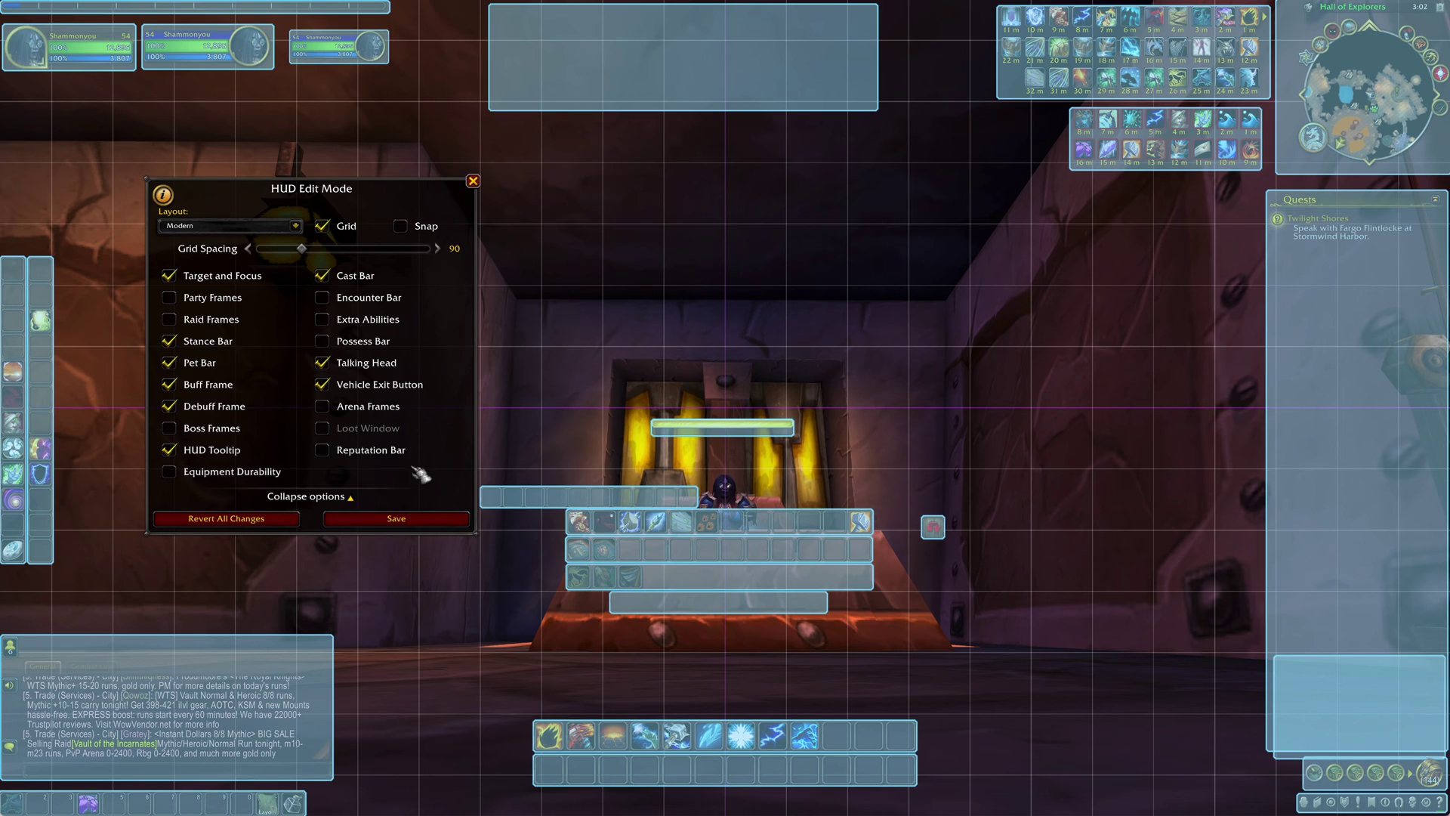
pyautogui.click(1317, 683)
pyautogui.moveTo(1318, 683); pyautogui.dragTo(896, 369)
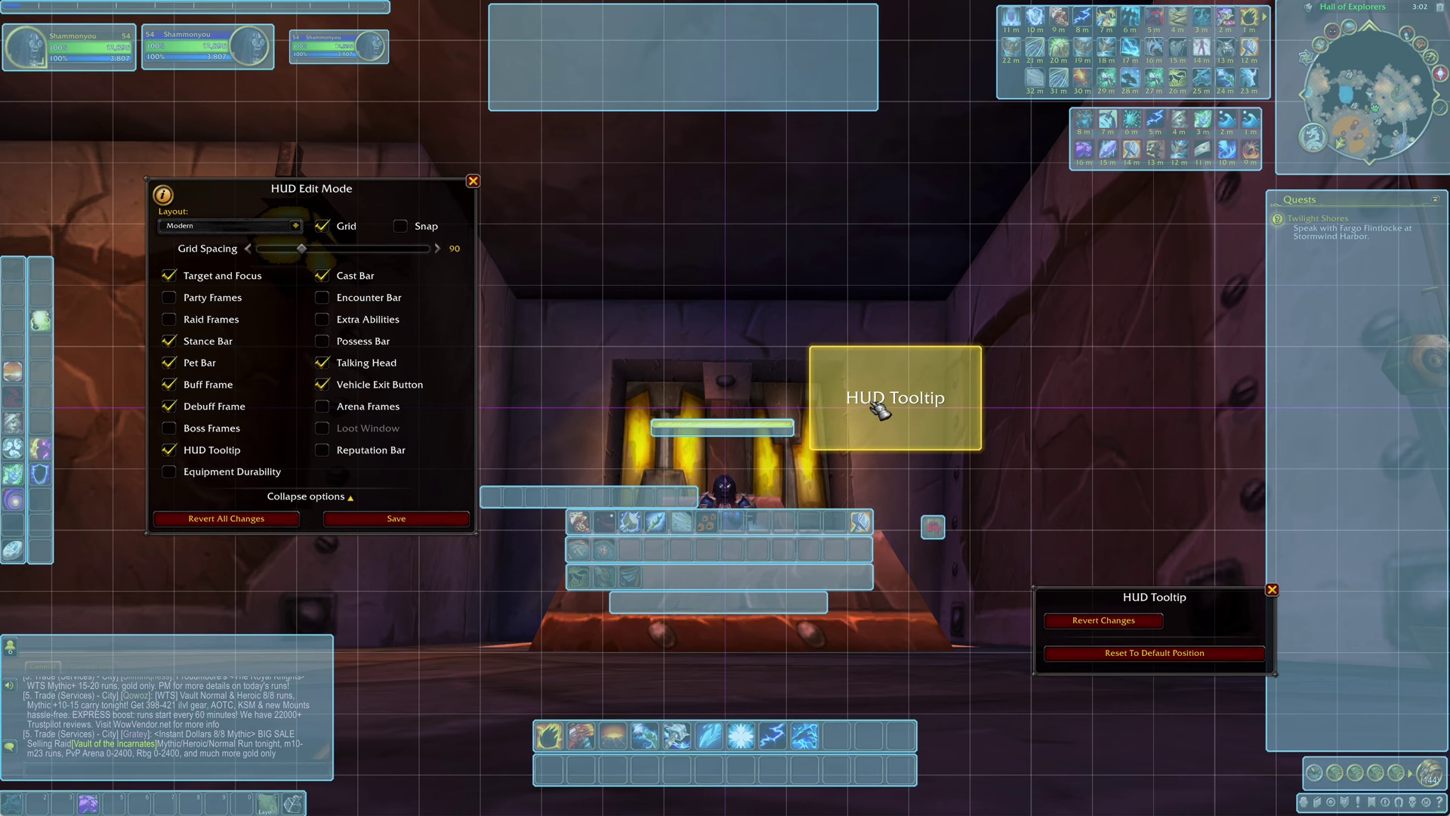
pyautogui.moveTo(878, 410)
pyautogui.mouseDown()
pyautogui.moveTo(1013, 420)
pyautogui.moveTo(1298, 599)
pyautogui.moveTo(1321, 667)
pyautogui.moveTo(1308, 636)
pyautogui.moveTo(916, 388)
pyautogui.moveTo(874, 413)
pyautogui.moveTo(904, 411)
pyautogui.mouseUp()
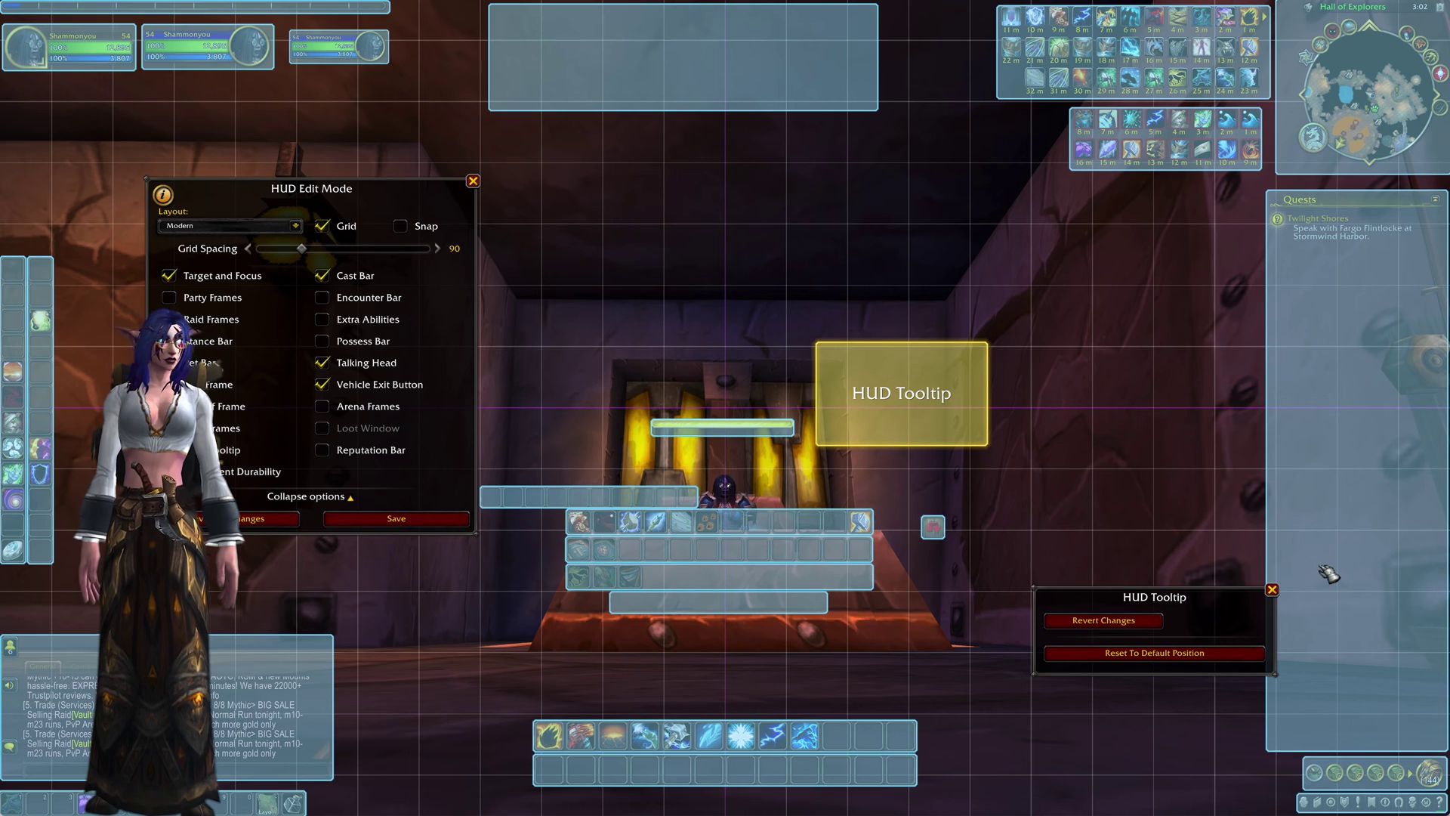
pyautogui.click(1273, 590)
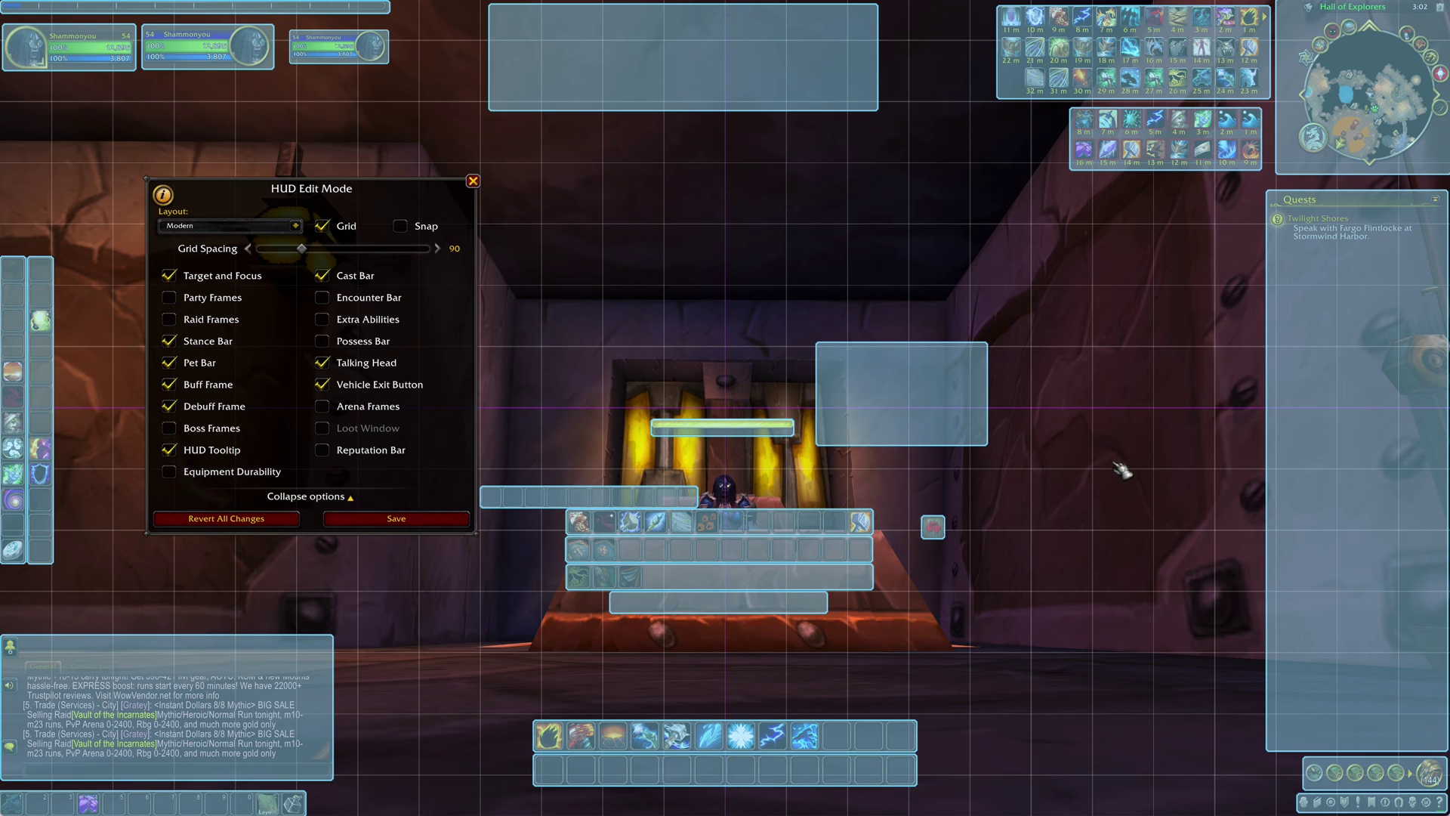
# - Set the Bags orientation to Vertical, nudge the Menu bar slightly, and close its settings
pyautogui.click(1379, 774)
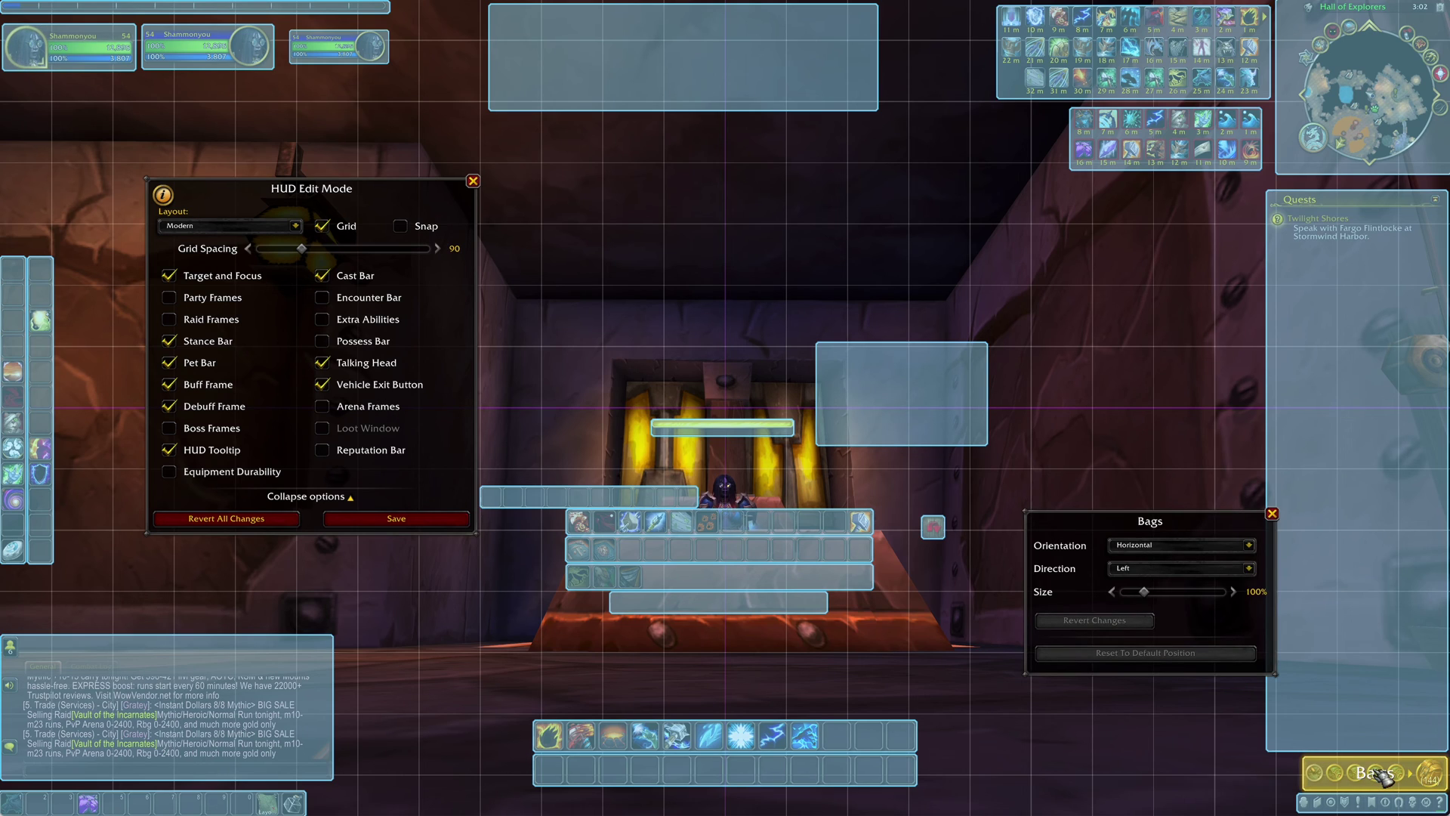
pyautogui.click(1251, 546)
pyautogui.click(1174, 580)
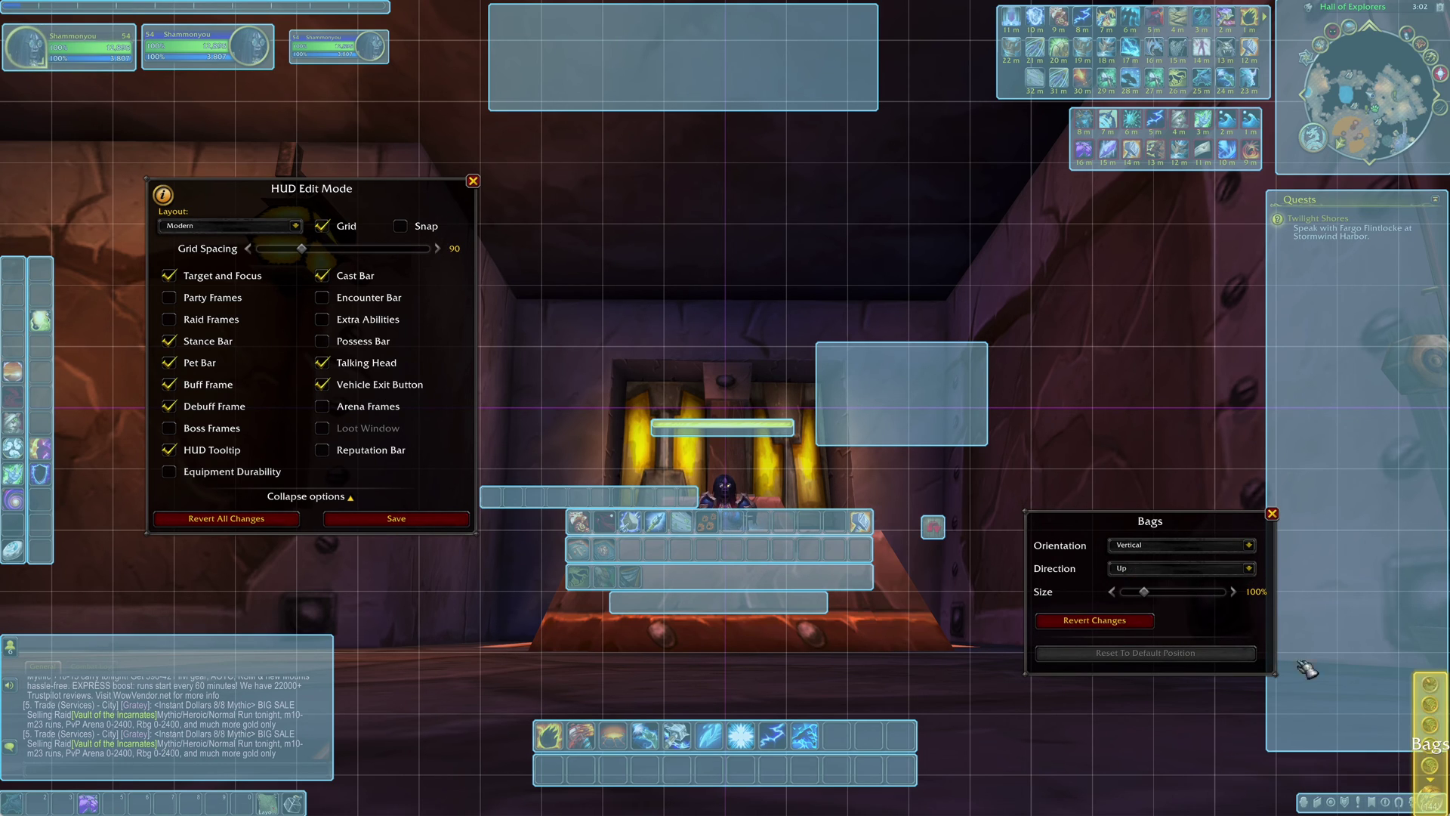
pyautogui.click(1368, 803)
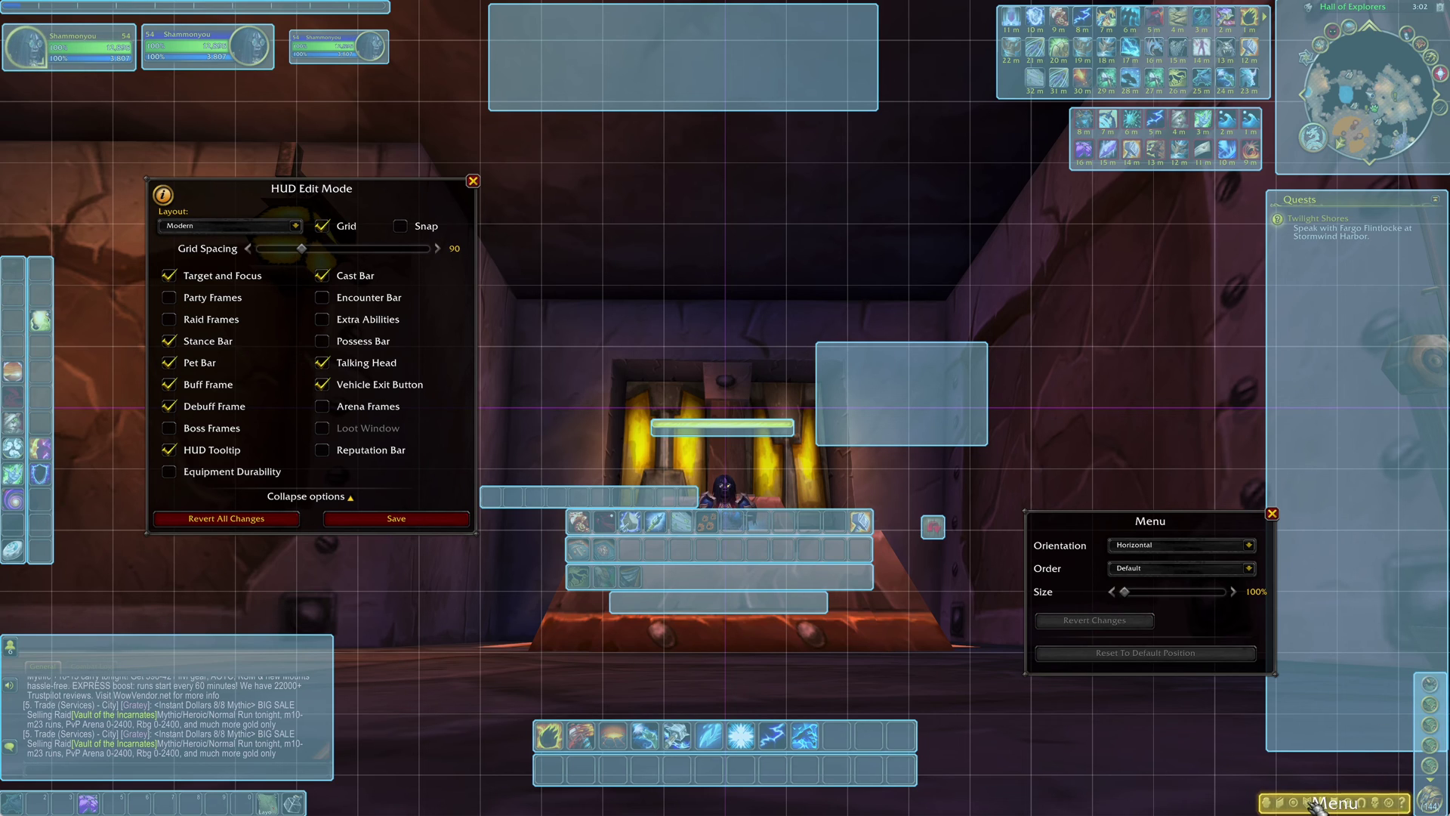
pyautogui.moveTo(1318, 806); pyautogui.dragTo(1321, 805)
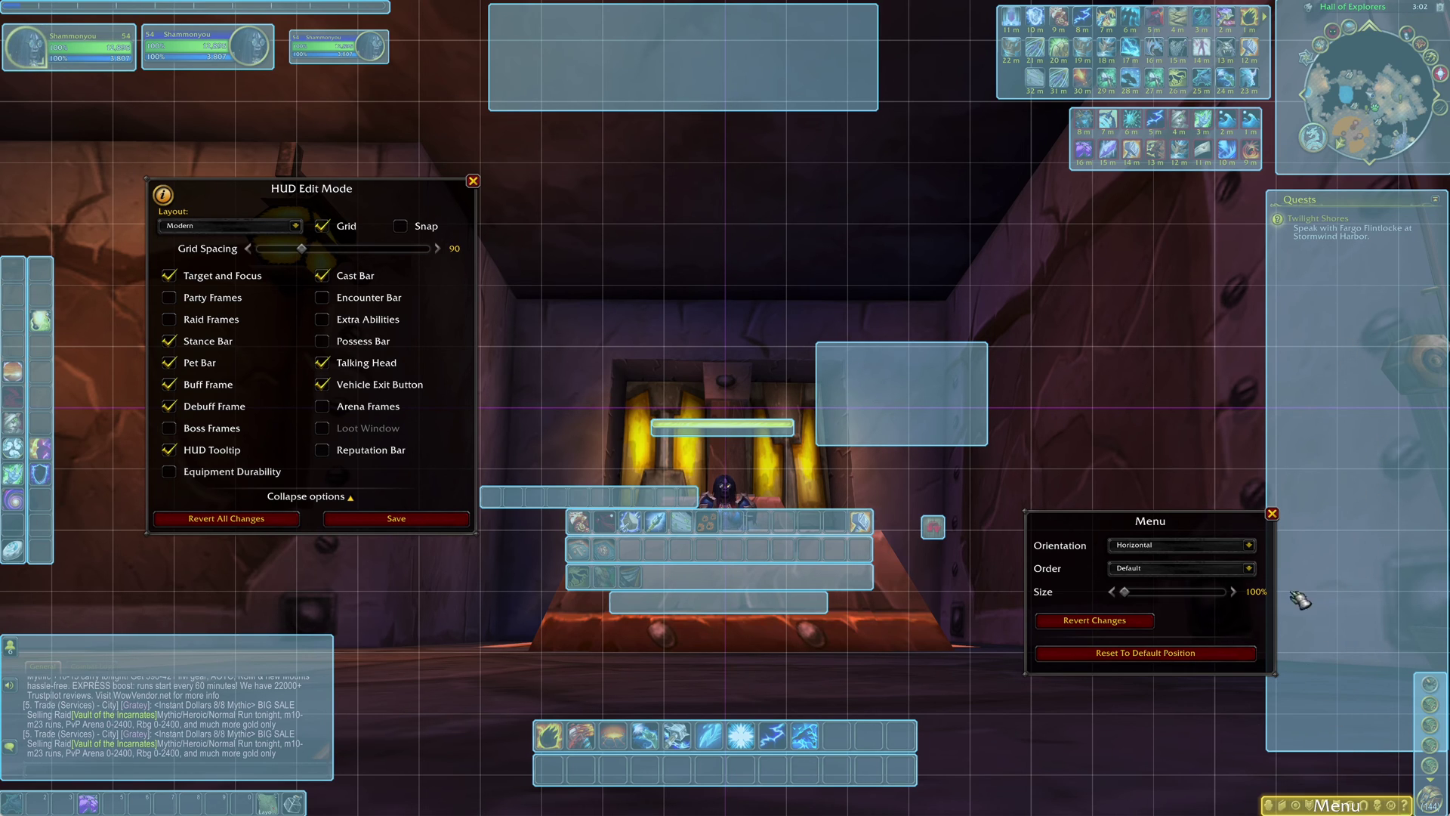
pyautogui.click(1273, 514)
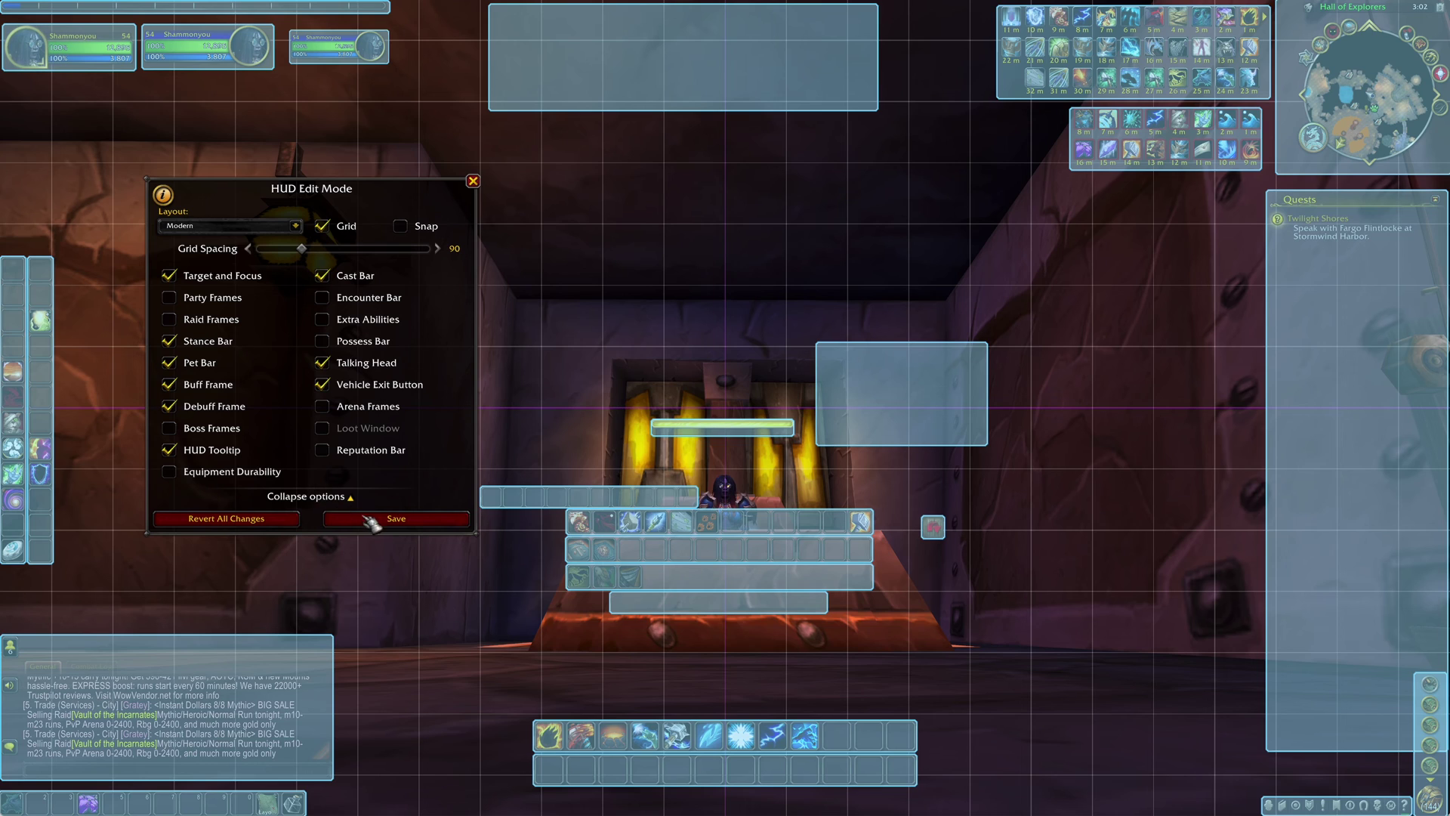
# - Save the HUD arrangement as a new layout named New Layout and exit Edit Mode
pyautogui.click(297, 226)
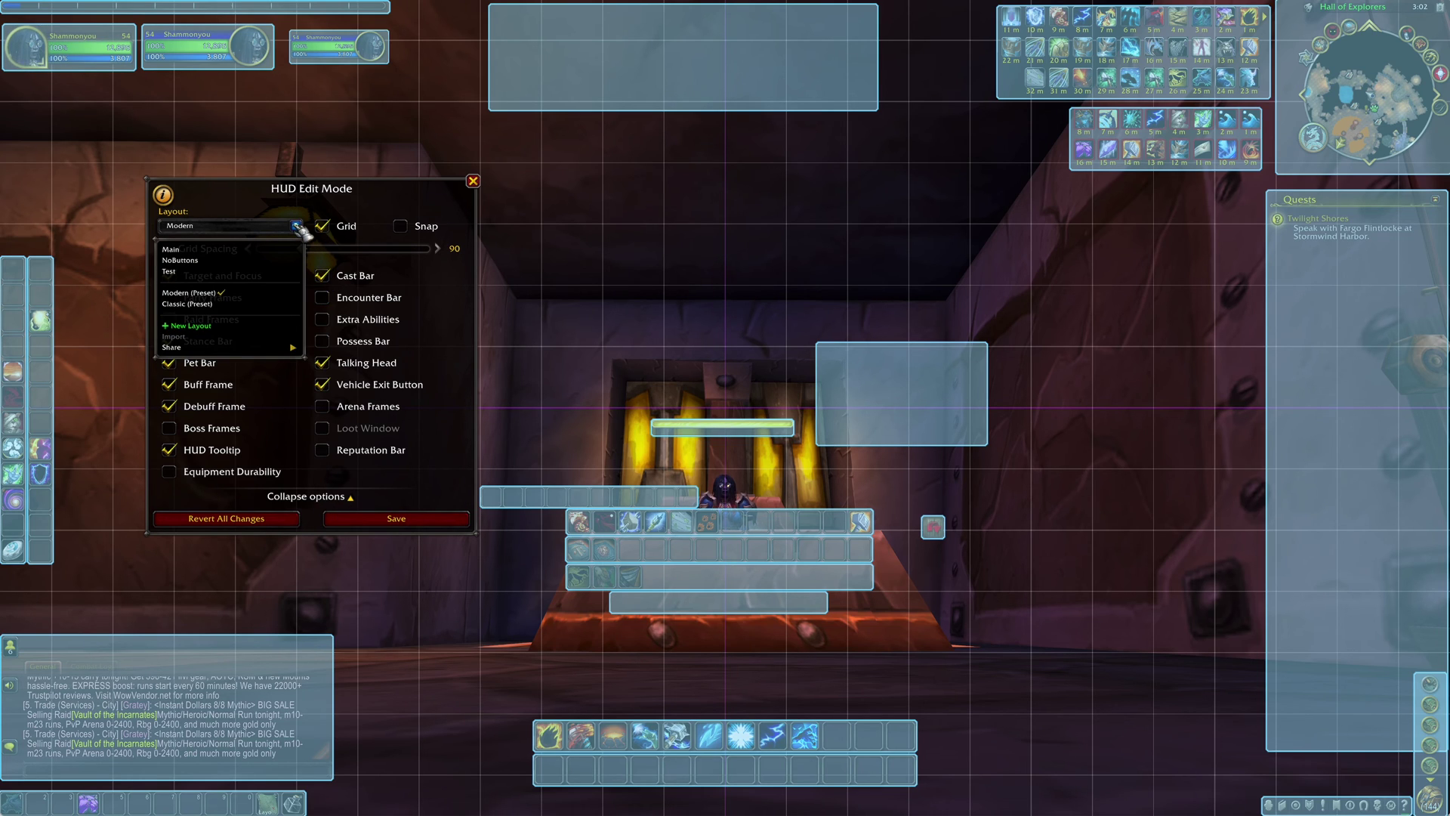
pyautogui.click(214, 327)
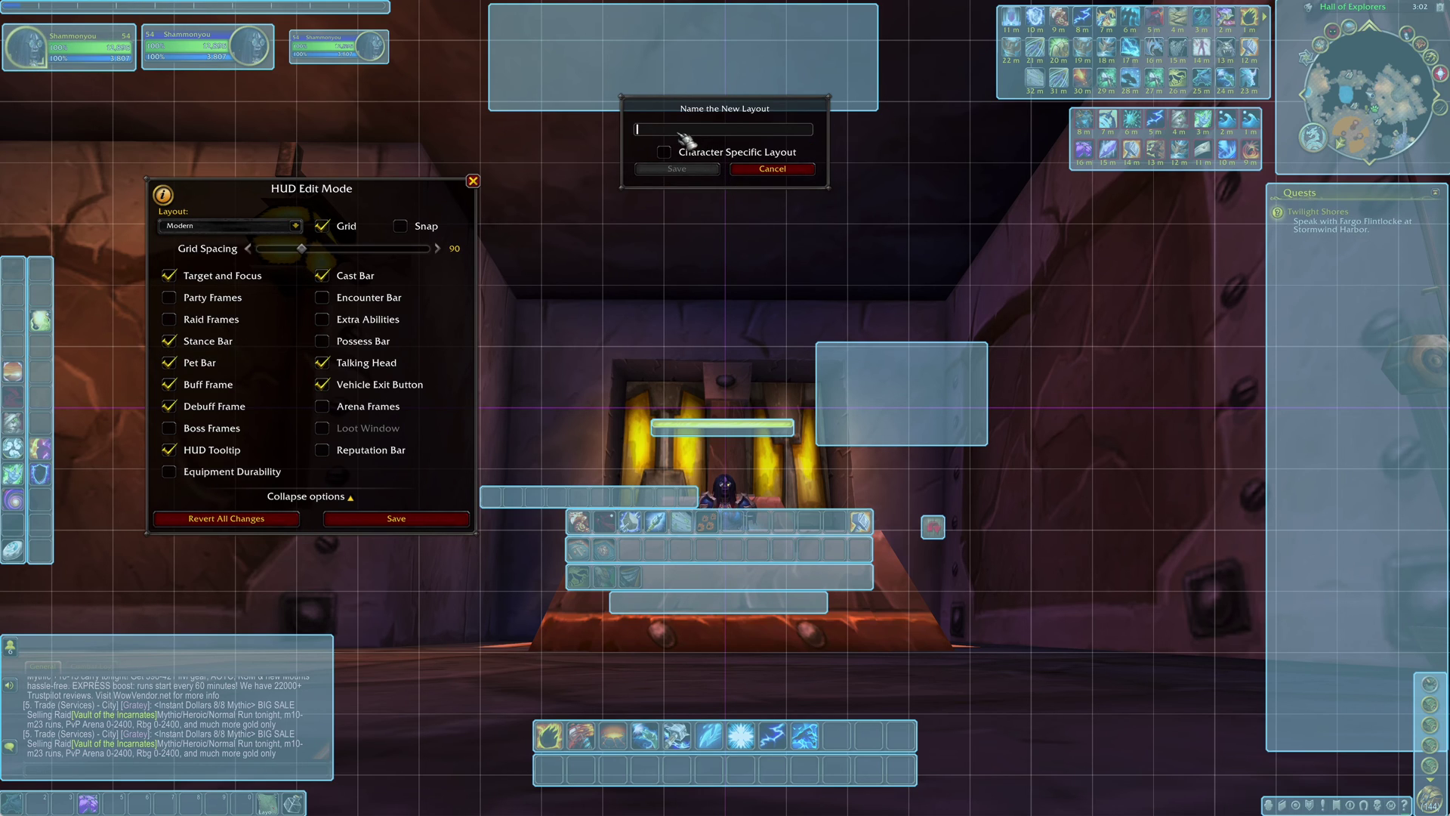
pyautogui.write('New Layout')
pyautogui.click(682, 169)
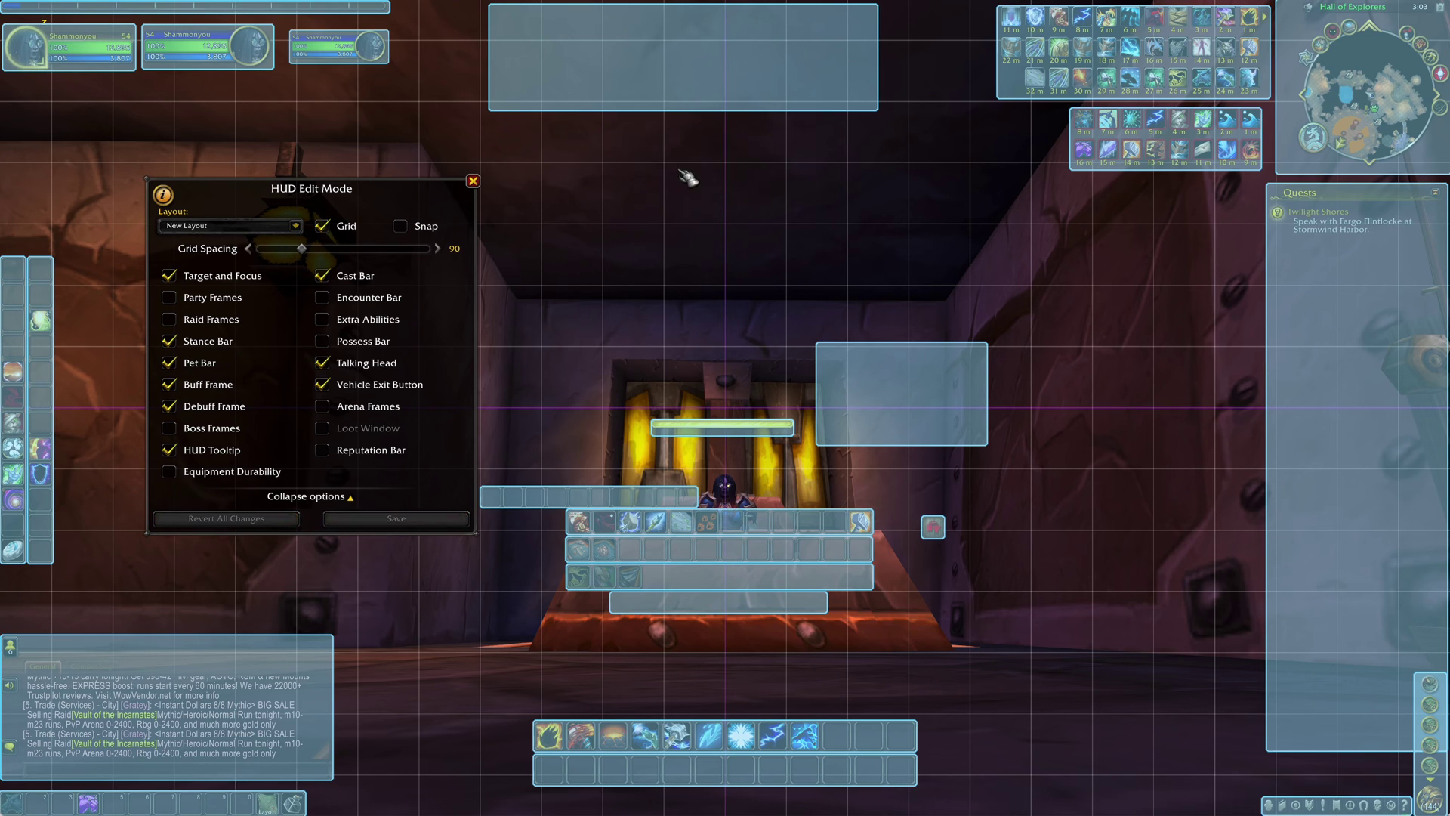
pyautogui.click(474, 181)
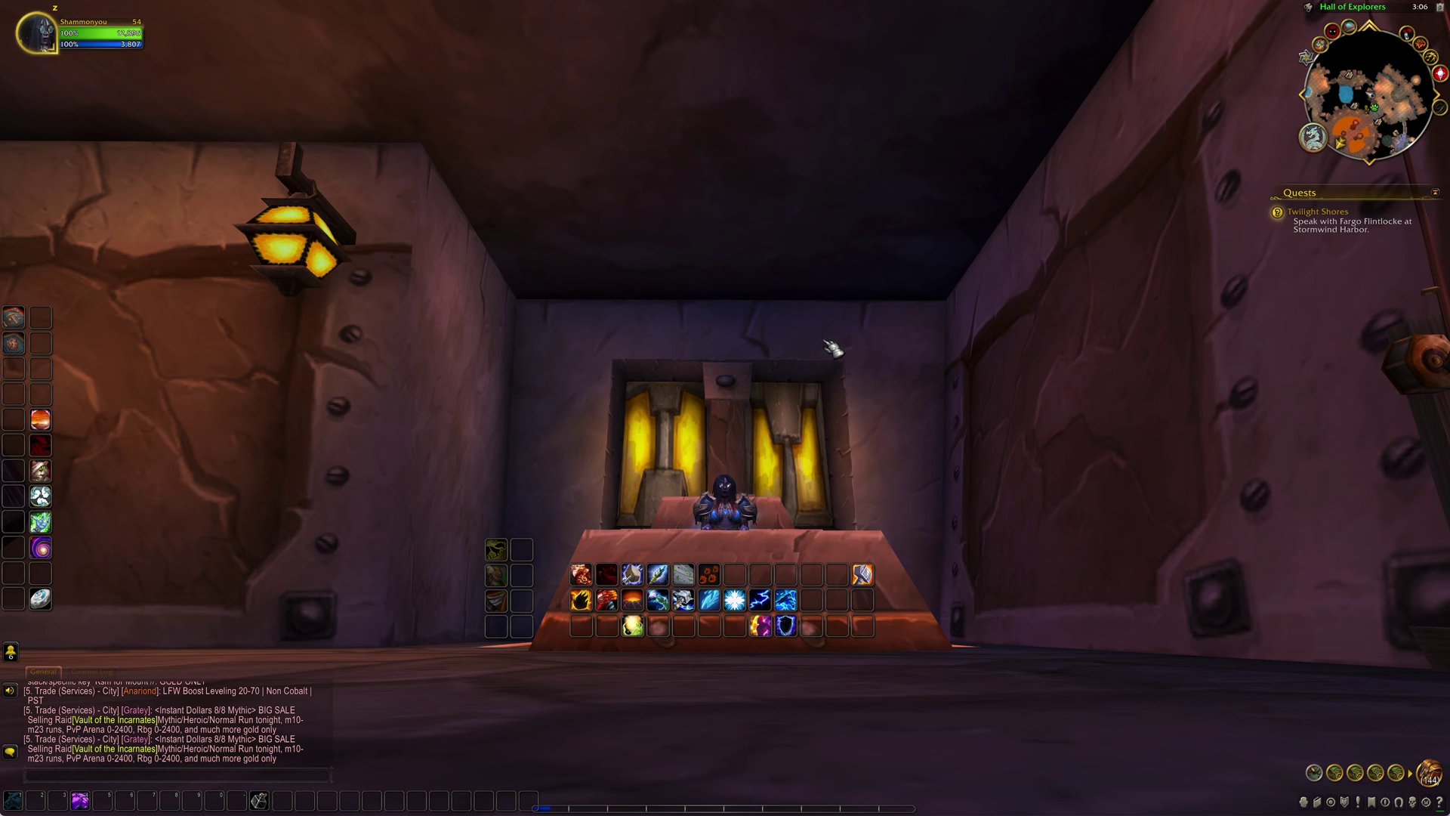
# - Create a general macro named Layouts with a dark green icon
pyautogui.press('Escape')
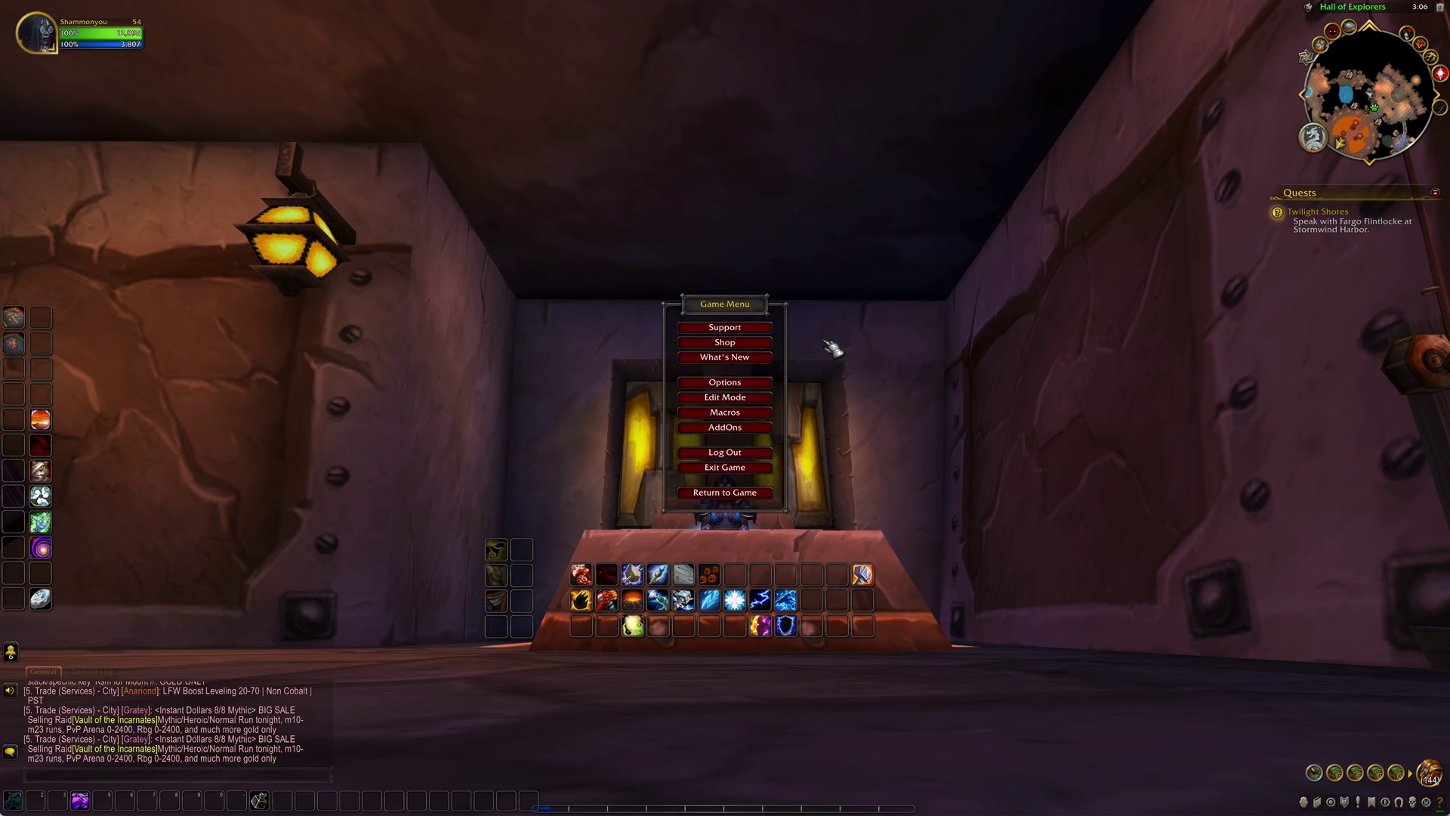
pyautogui.click(737, 420)
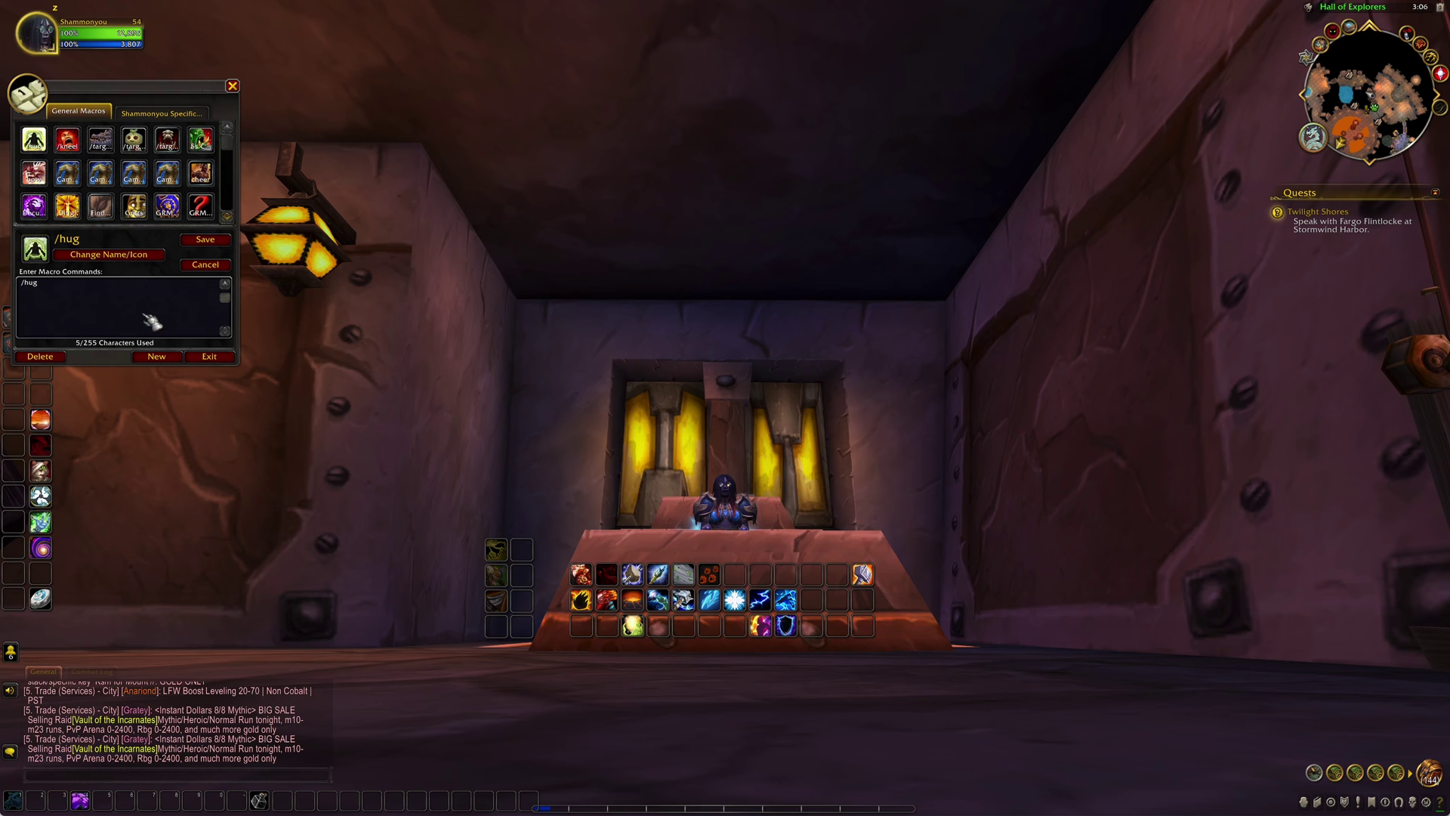
pyautogui.click(156, 356)
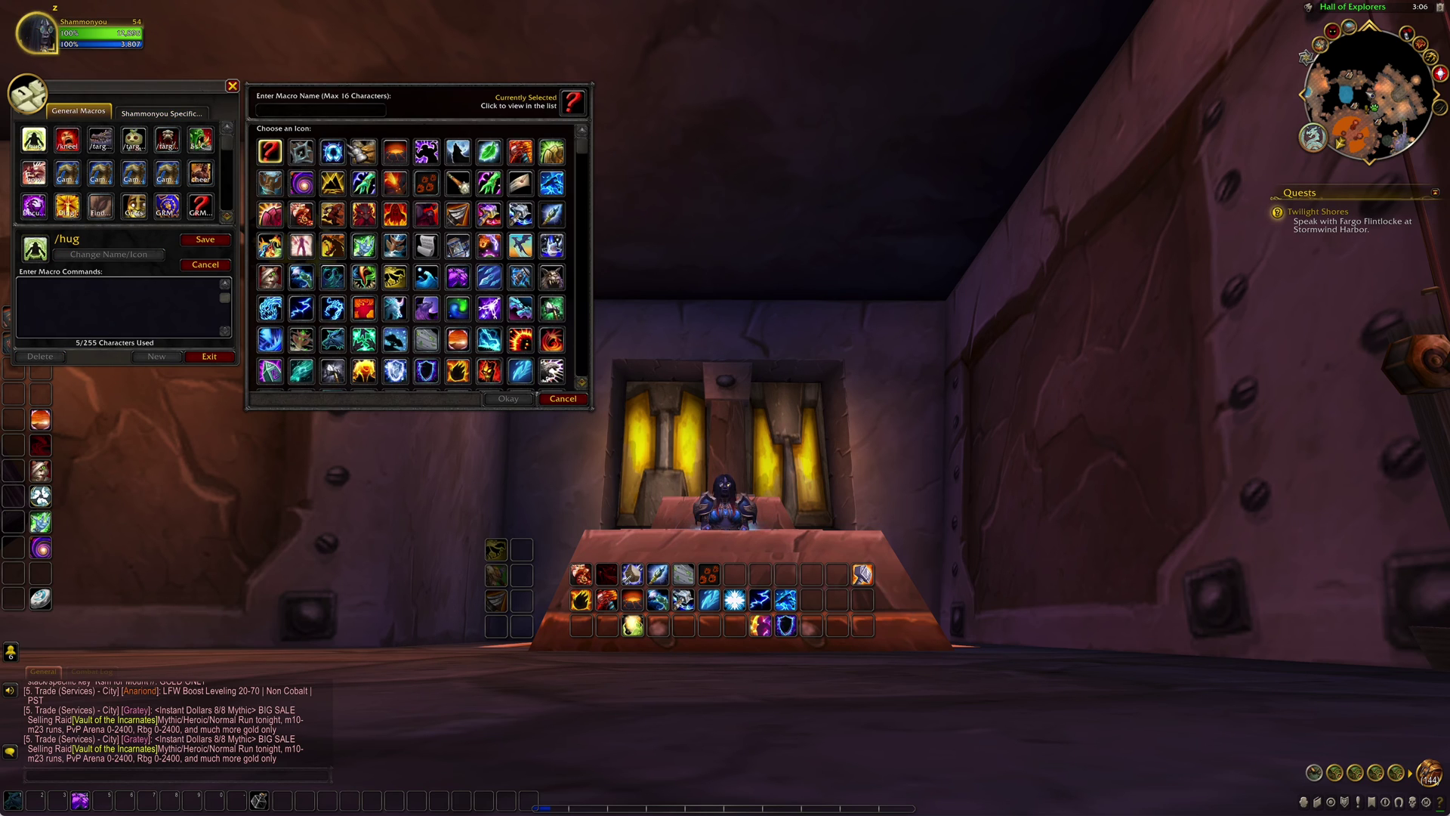
pyautogui.write('4')
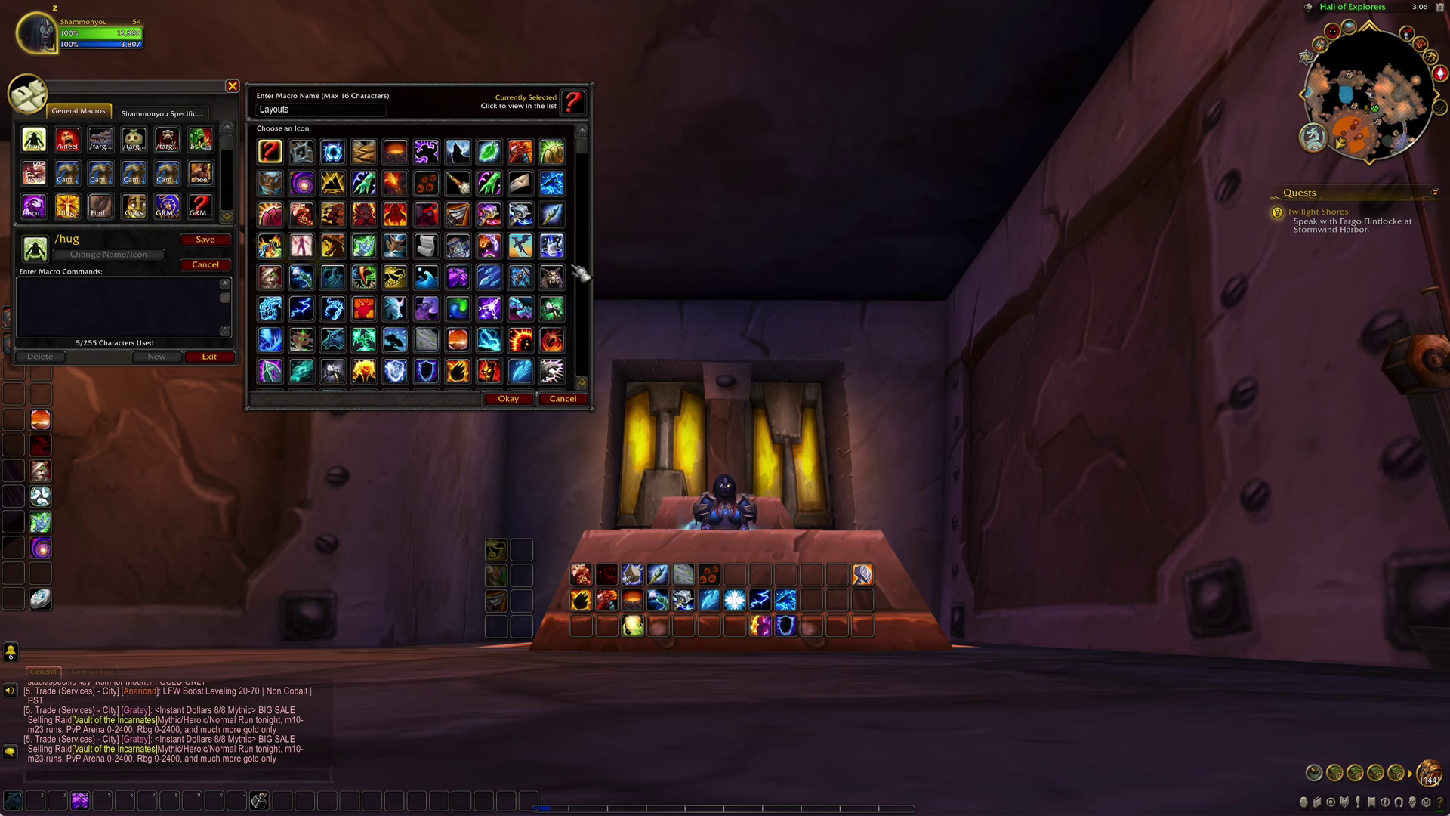
pyautogui.scroll(-5, 574, 279)
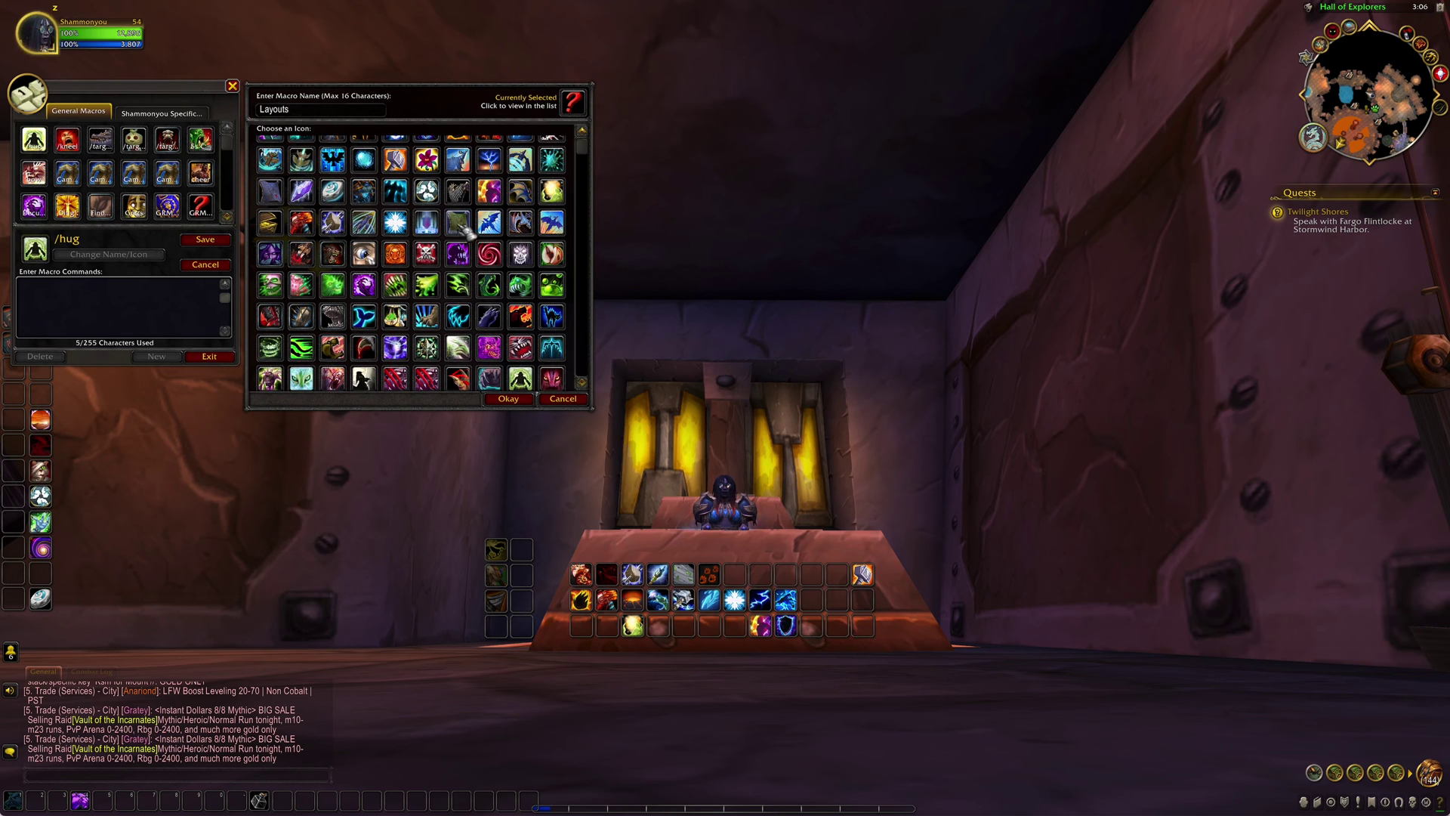
pyautogui.click(459, 222)
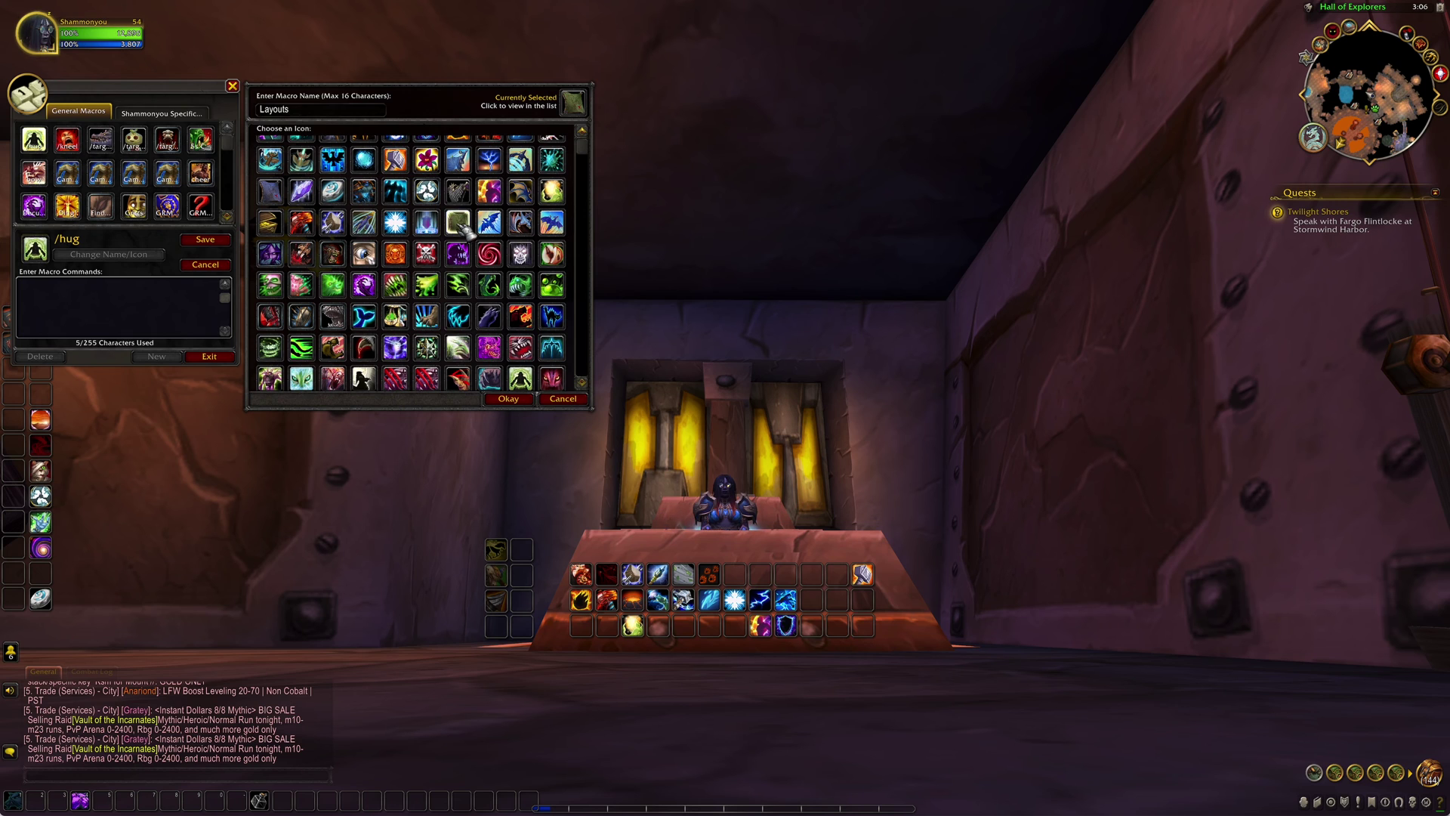
pyautogui.click(511, 399)
# - Copy the two-line script with the changeme placeholders from the Untitled 3 text document and paste it into the Layouts macro
pyautogui.press('super+Tab')
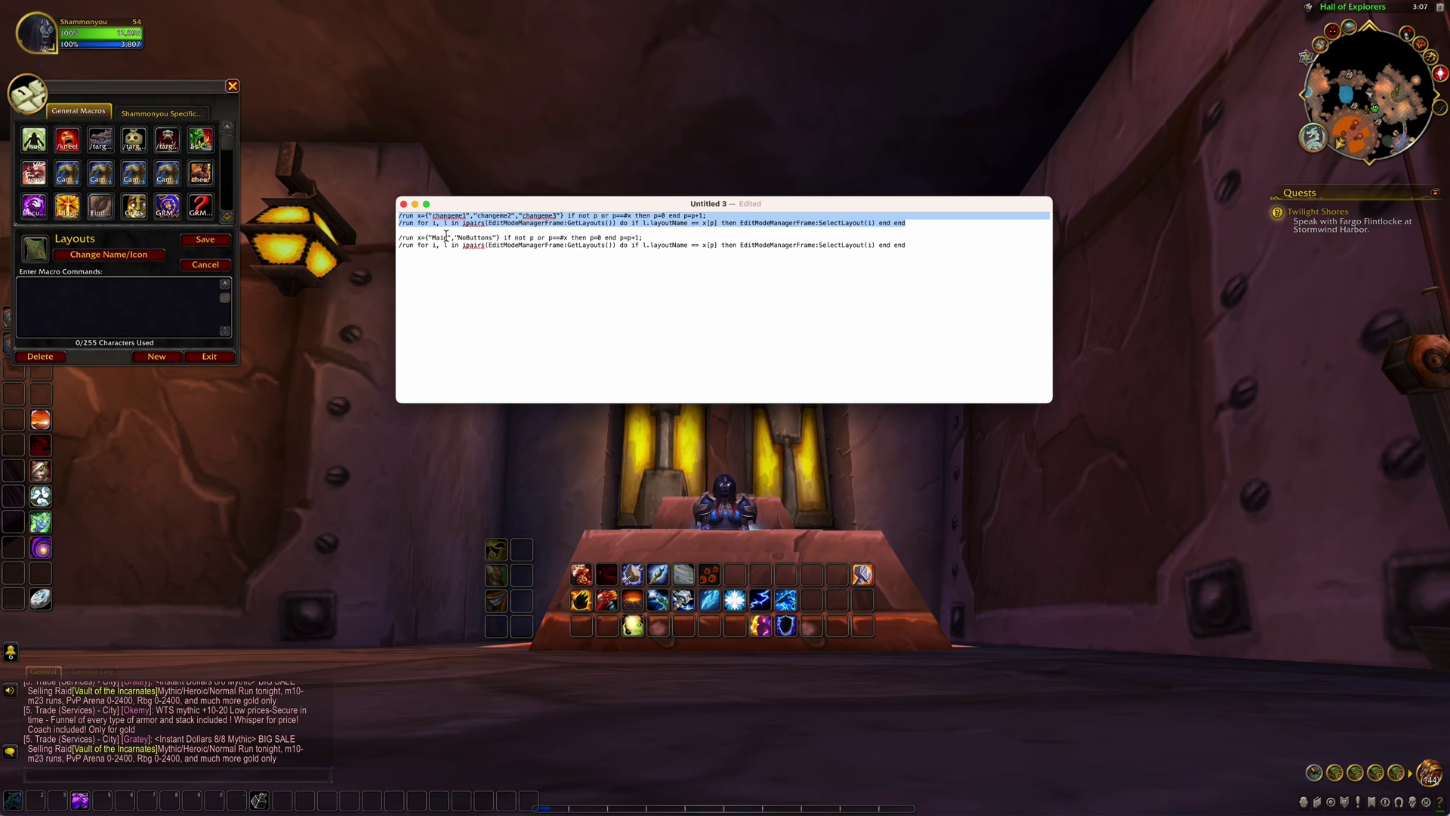
pyautogui.click(907, 224)
pyautogui.moveTo(907, 224); pyautogui.dragTo(402, 214)
pyautogui.hotkey('ctrl', 'c')
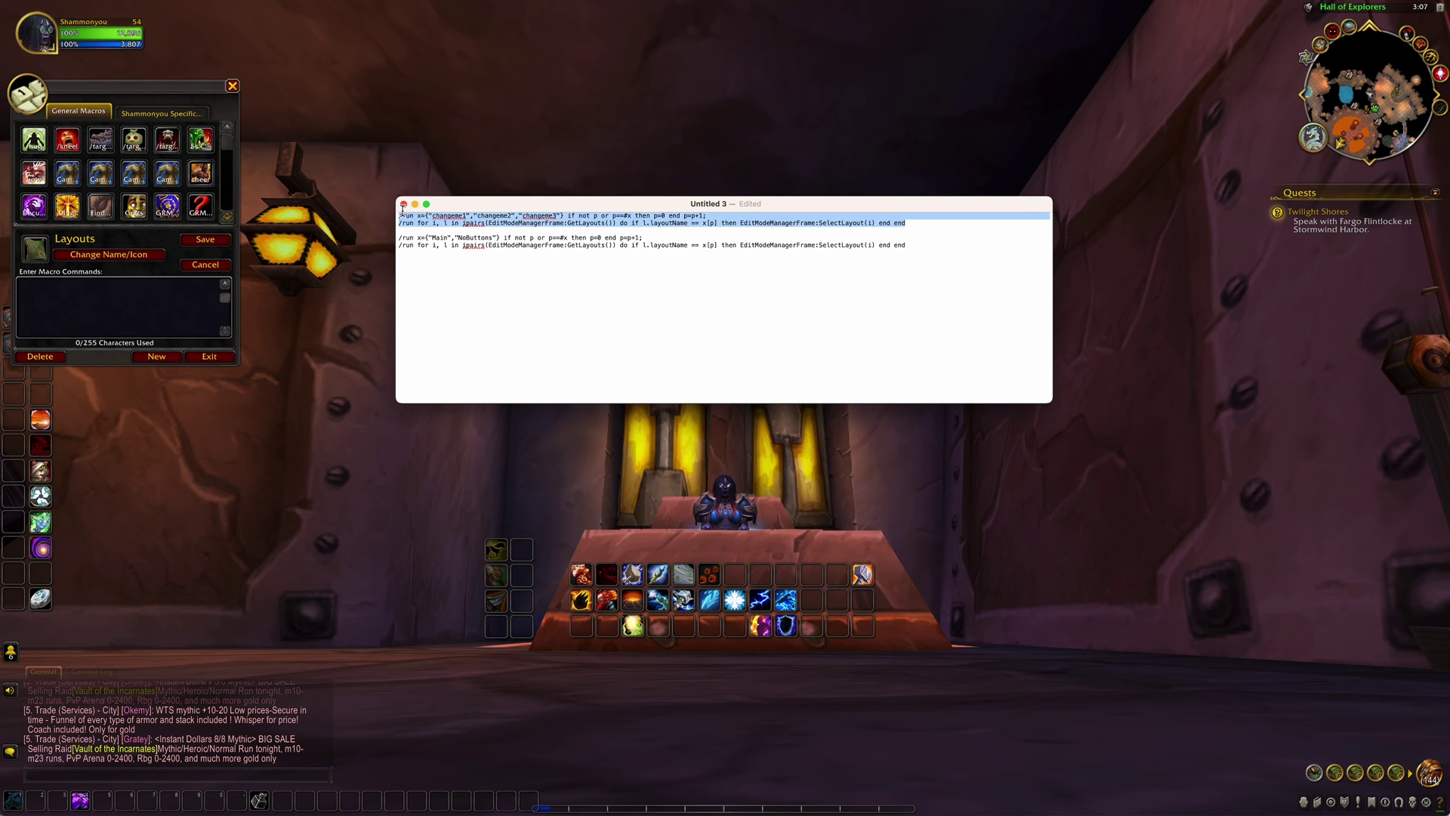
pyautogui.click(95, 302)
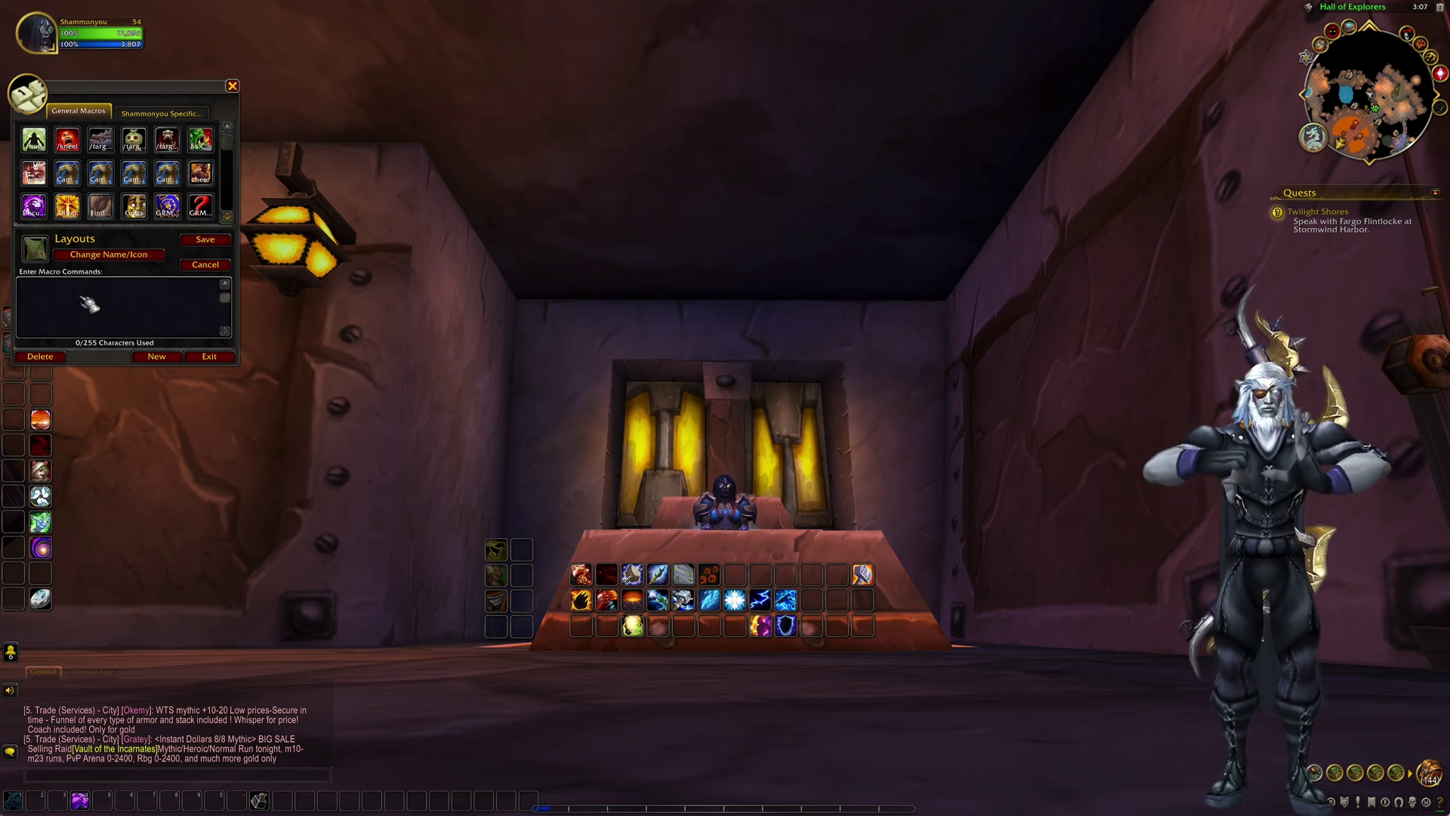
pyautogui.hotkey('ctrl', 'v')
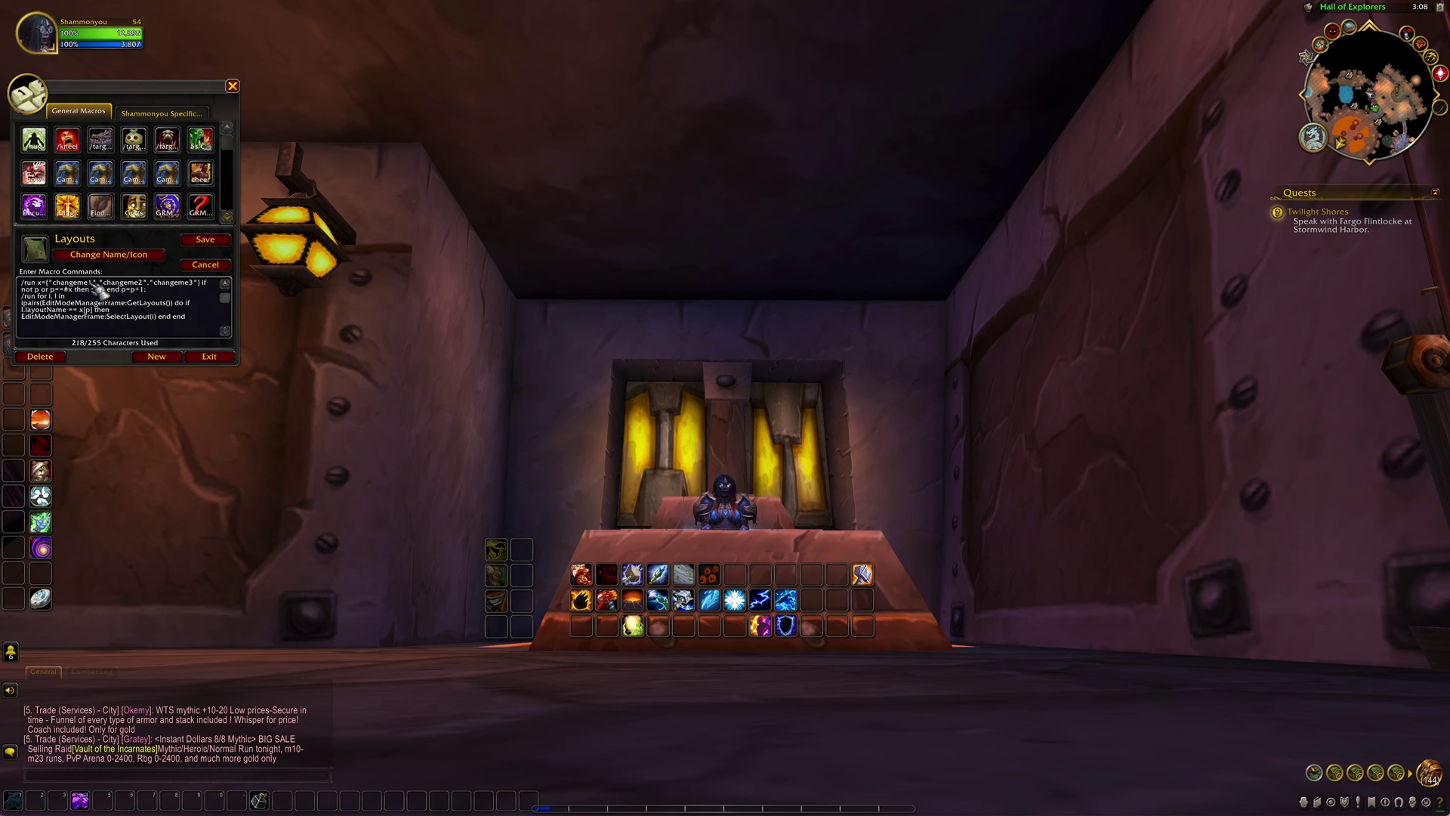
# - Replace the macro's first two placeholders with the layout names Main and NoButtons, and remove the third placeholder
pyautogui.moveTo(92, 284); pyautogui.dragTo(54, 286)
pyautogui.write('Main')
pyautogui.moveTo(121, 284); pyautogui.dragTo(81, 286)
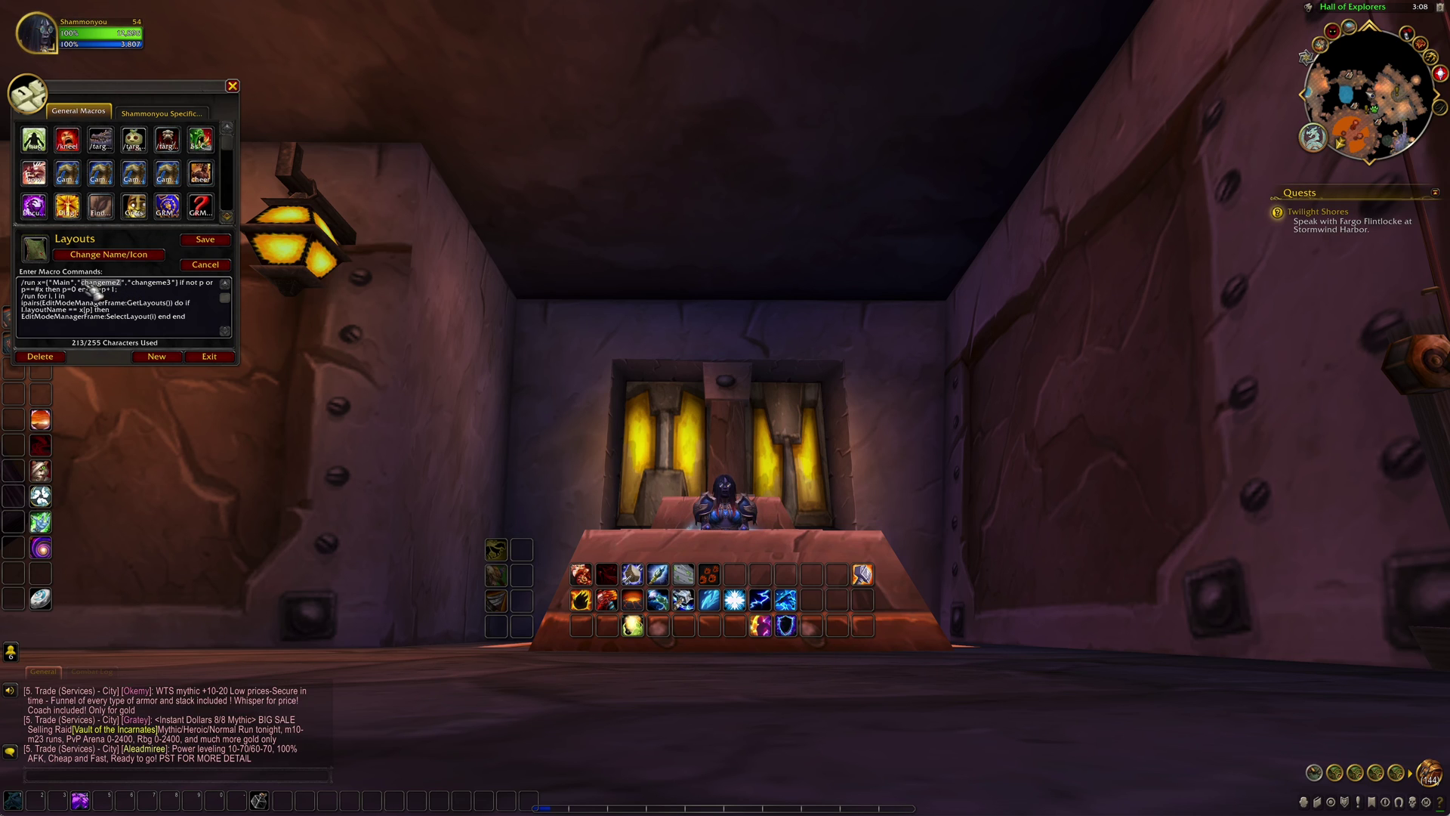
pyautogui.write('NoButton')
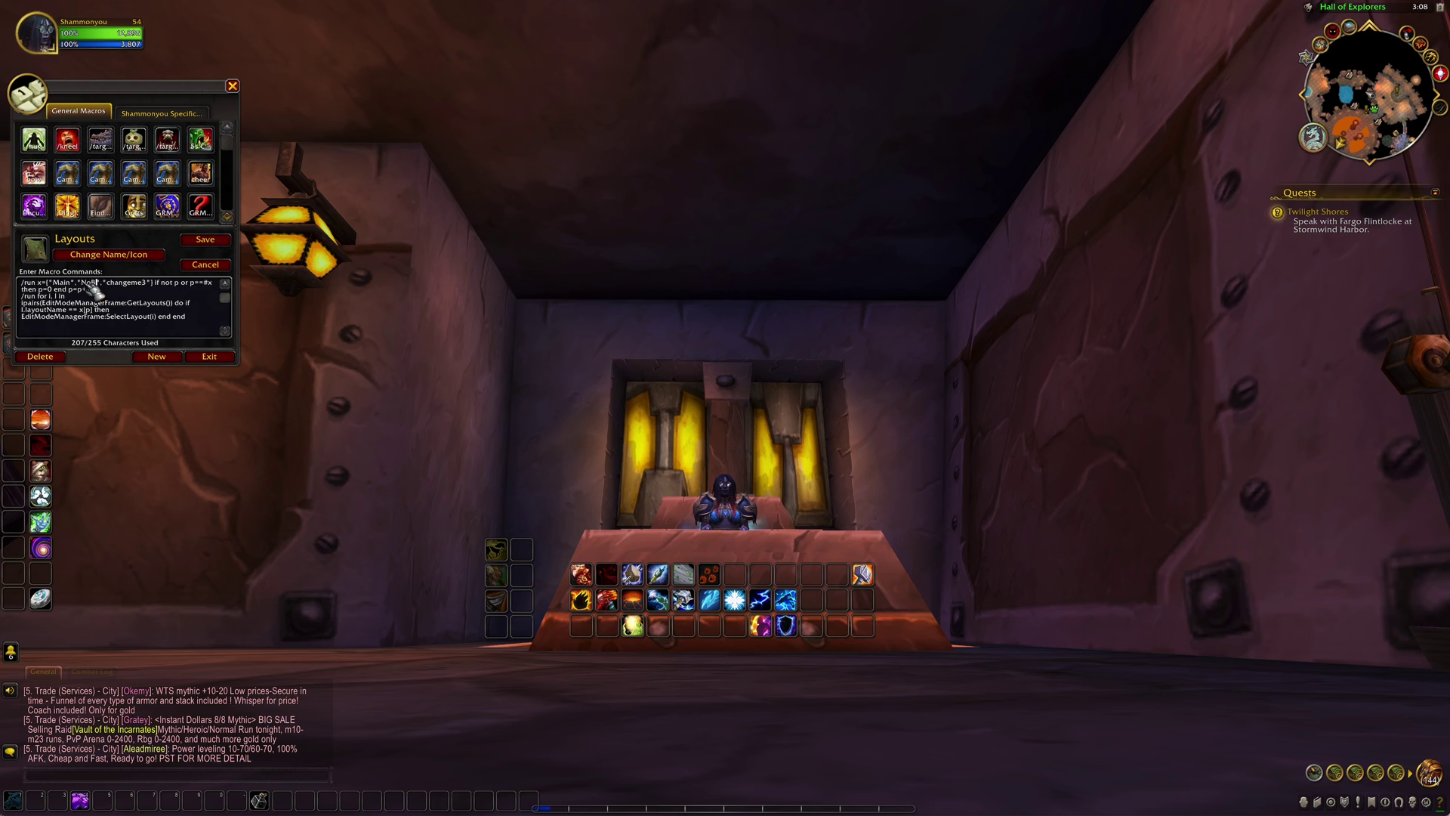
pyautogui.write('s')
pyautogui.moveTo(169, 284); pyautogui.dragTo(136, 287)
pyautogui.press('BackSpace')
pyautogui.press('BackSpace')
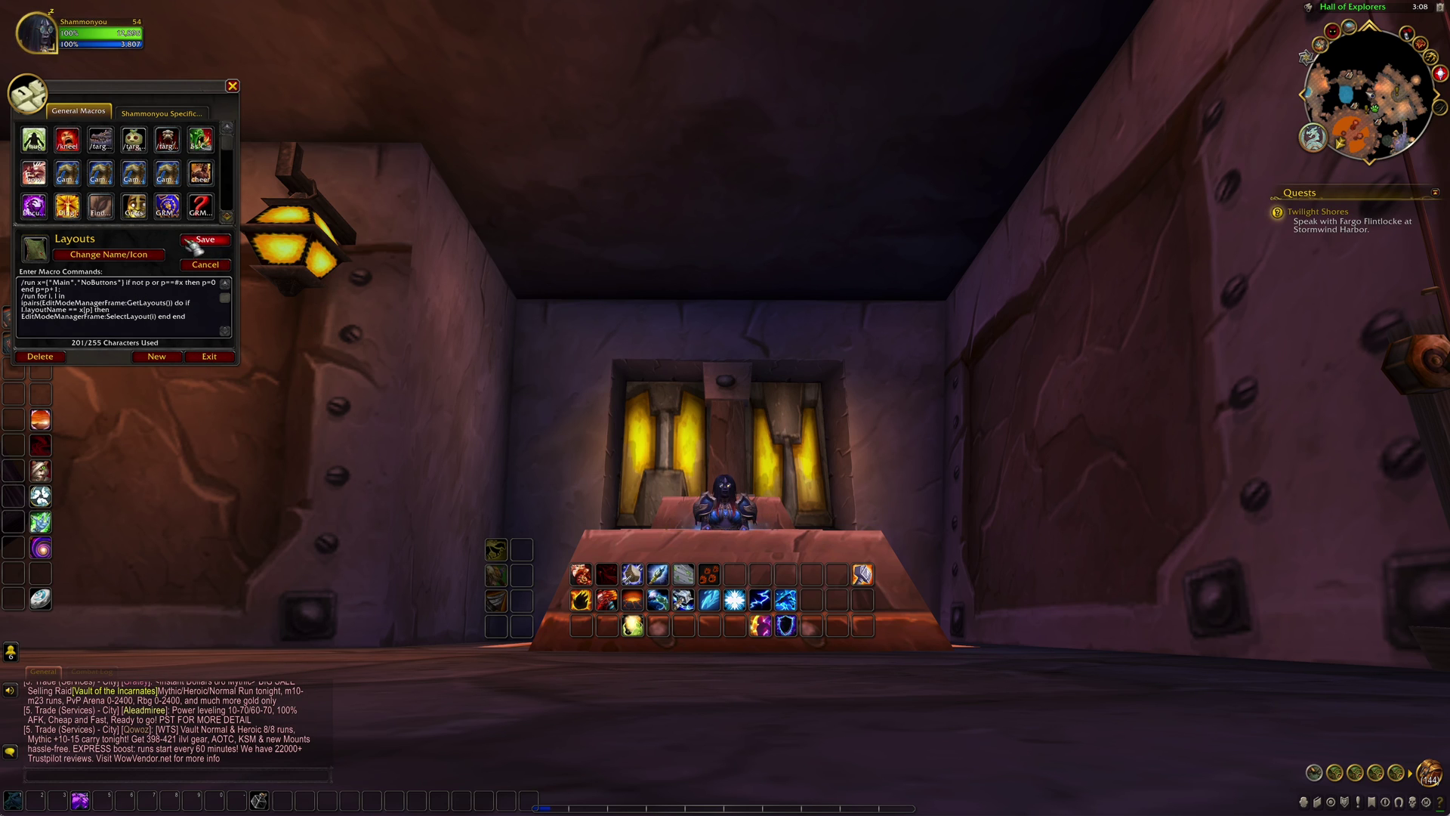
# - Place the Layouts macro in the tenth slot of the action bar beneath the chat, and run it repeatedly to alternate between NoButtons and Main
pyautogui.moveTo(34, 256); pyautogui.dragTo(218, 801)
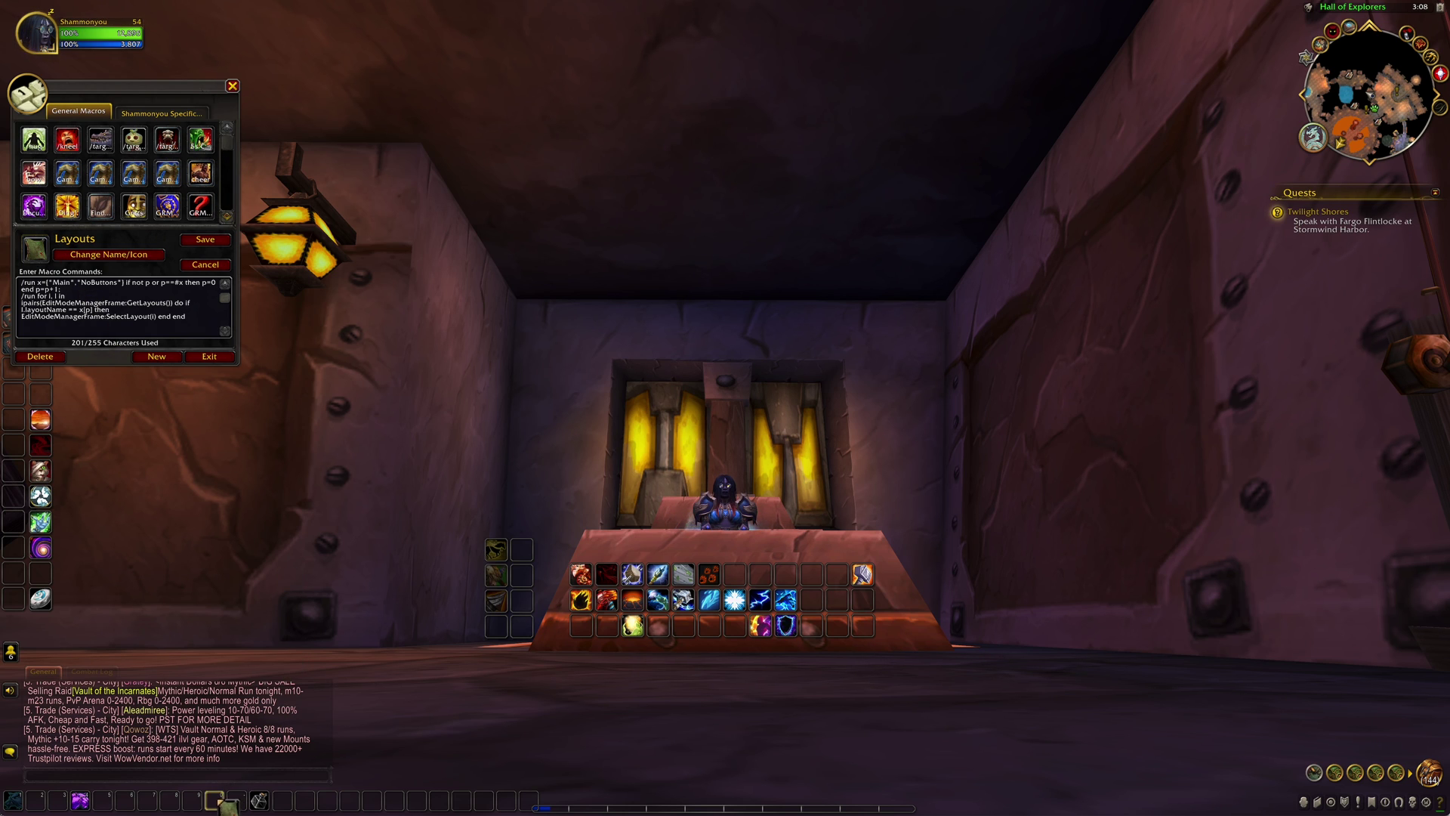
pyautogui.click(232, 86)
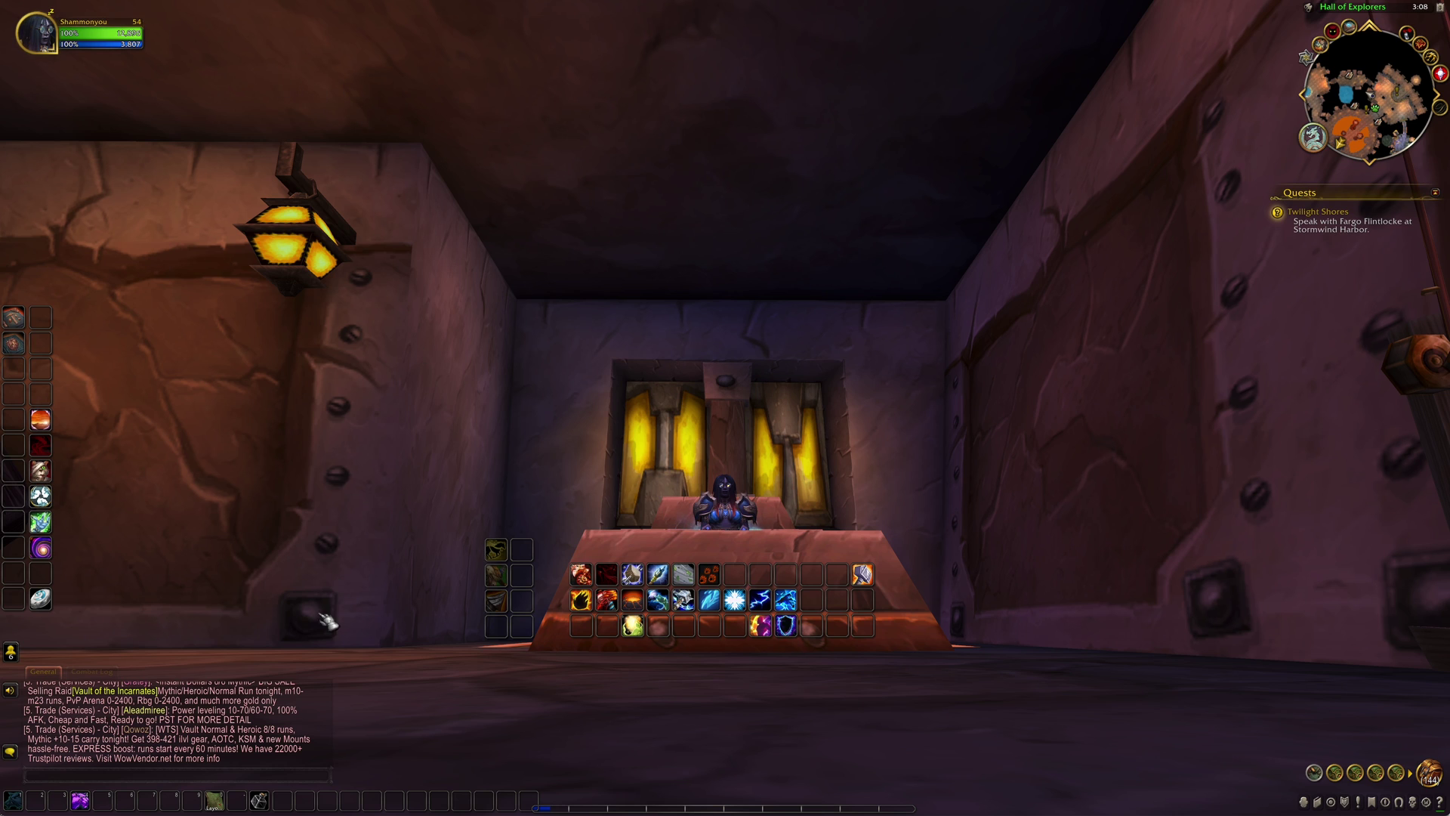
pyautogui.click(217, 801)
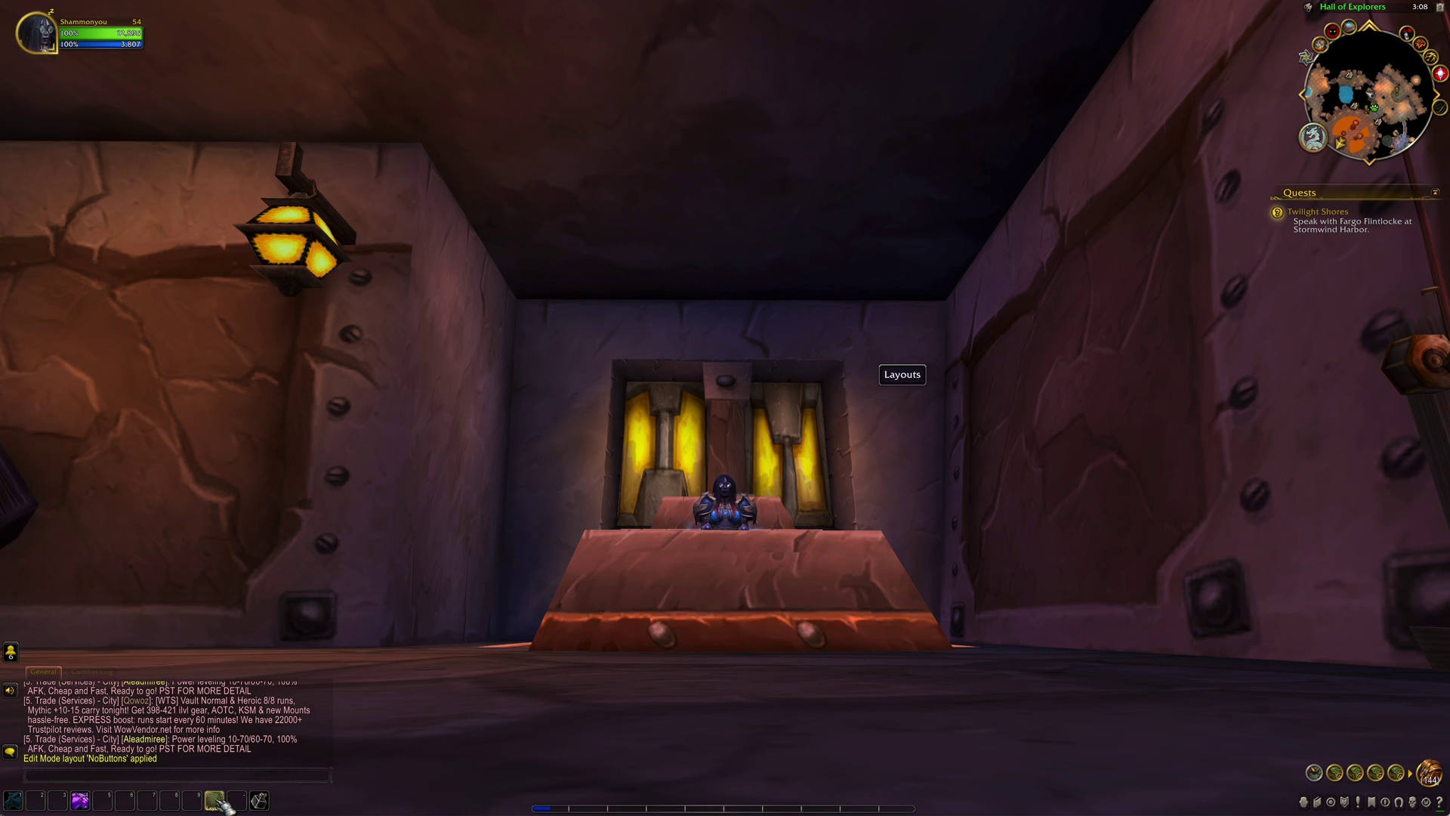
pyautogui.click(217, 800)
pyautogui.click(217, 801)
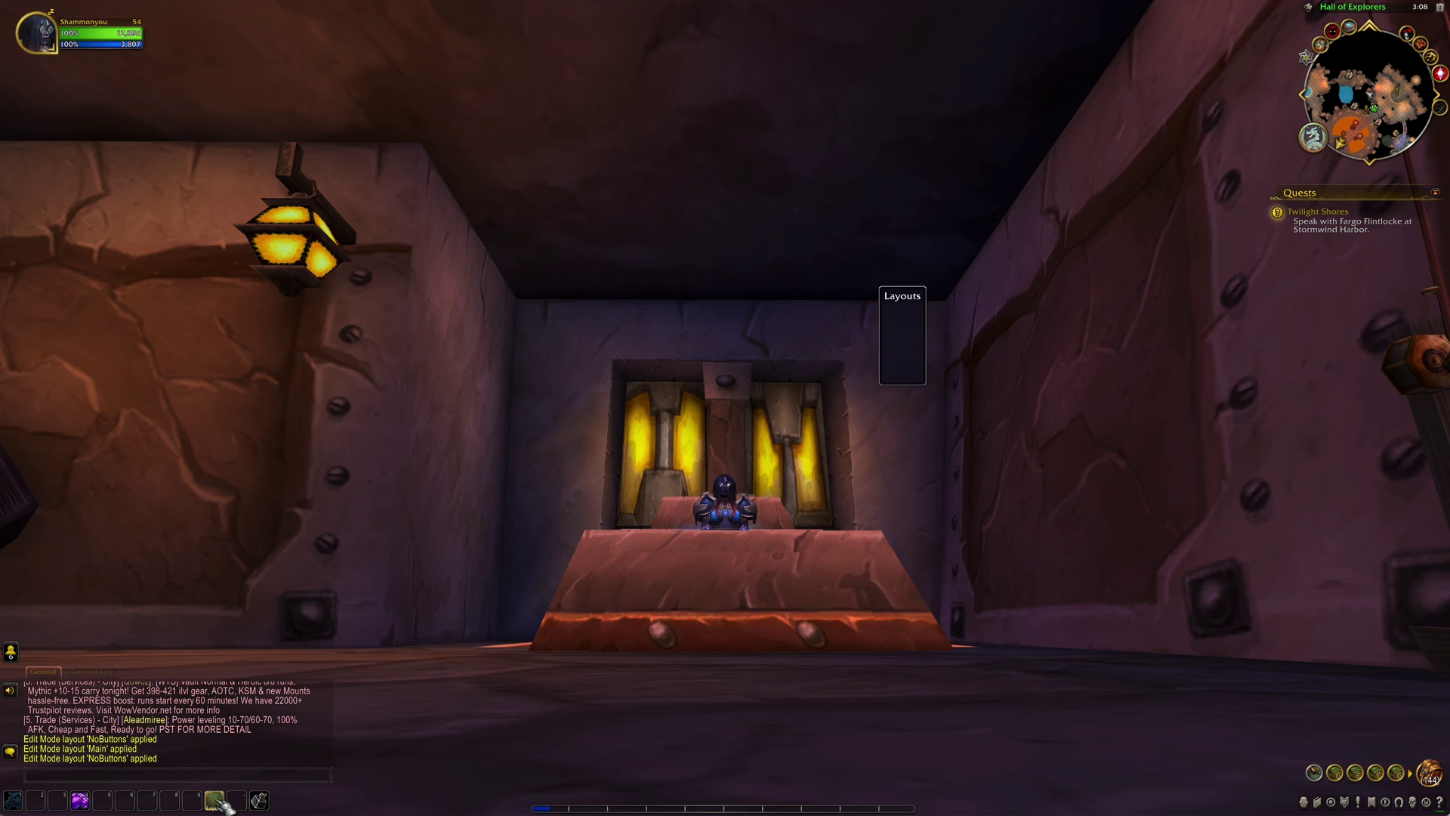
pyautogui.click(217, 801)
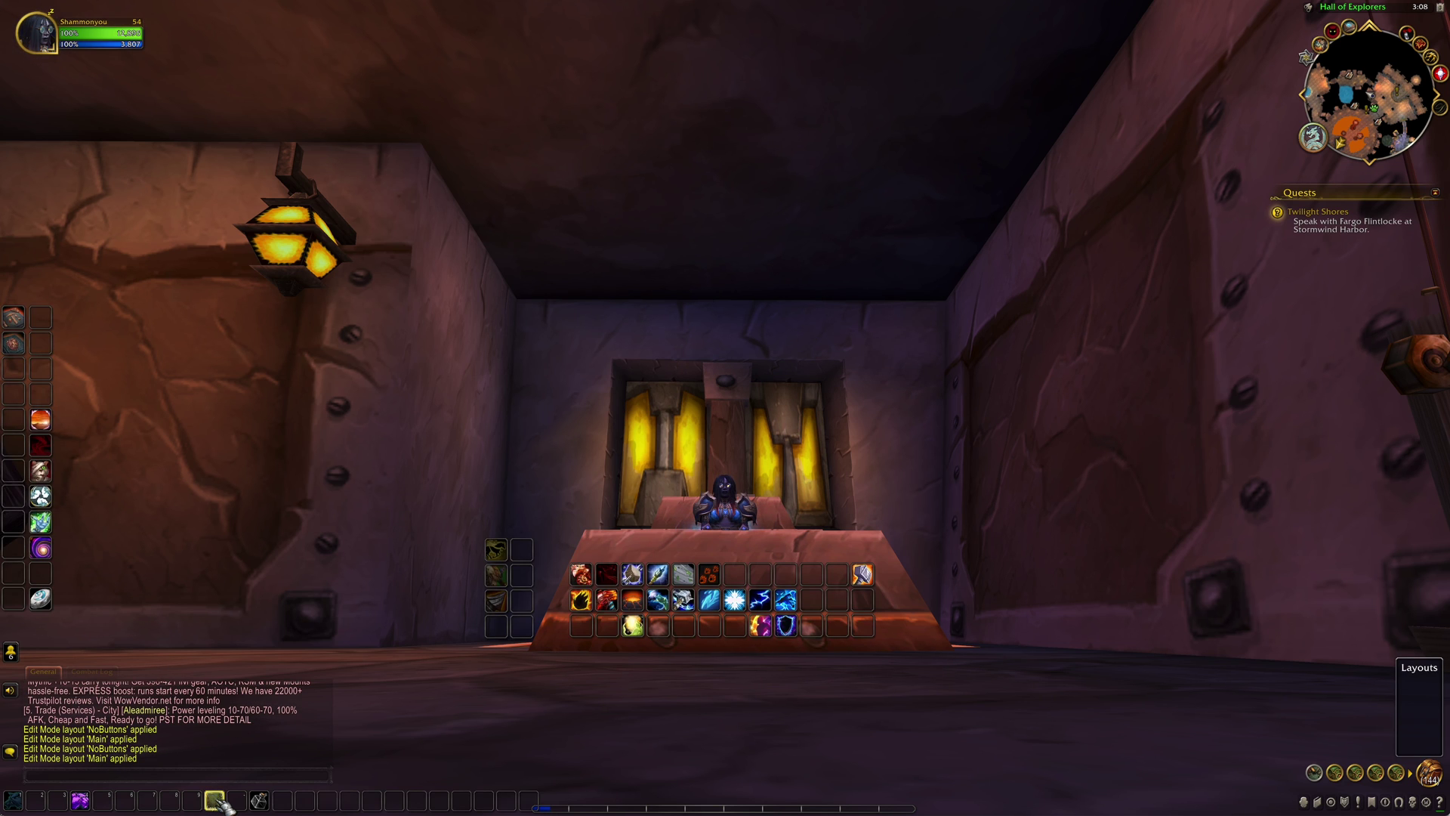
pyautogui.click(217, 800)
pyautogui.click(216, 801)
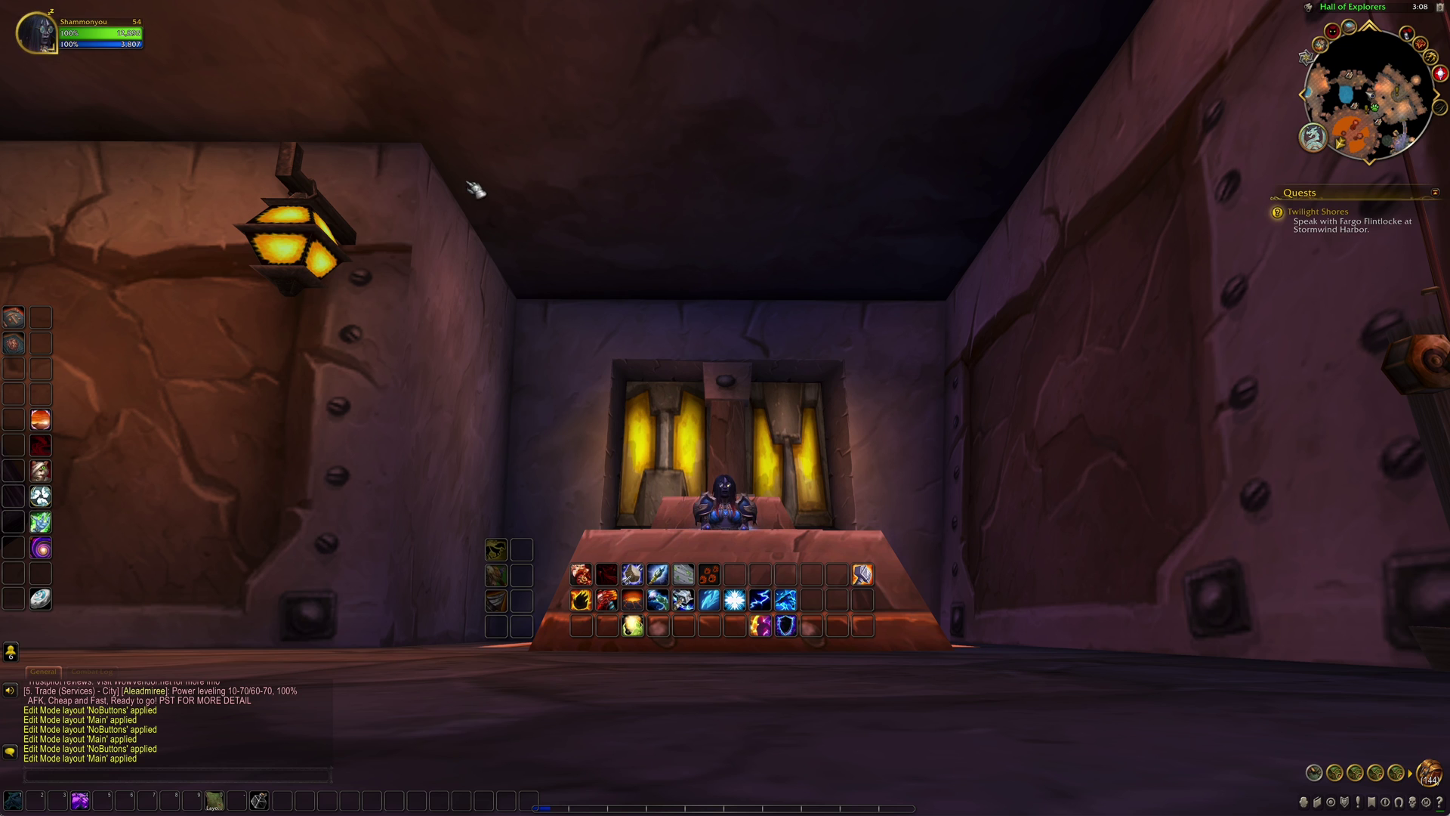